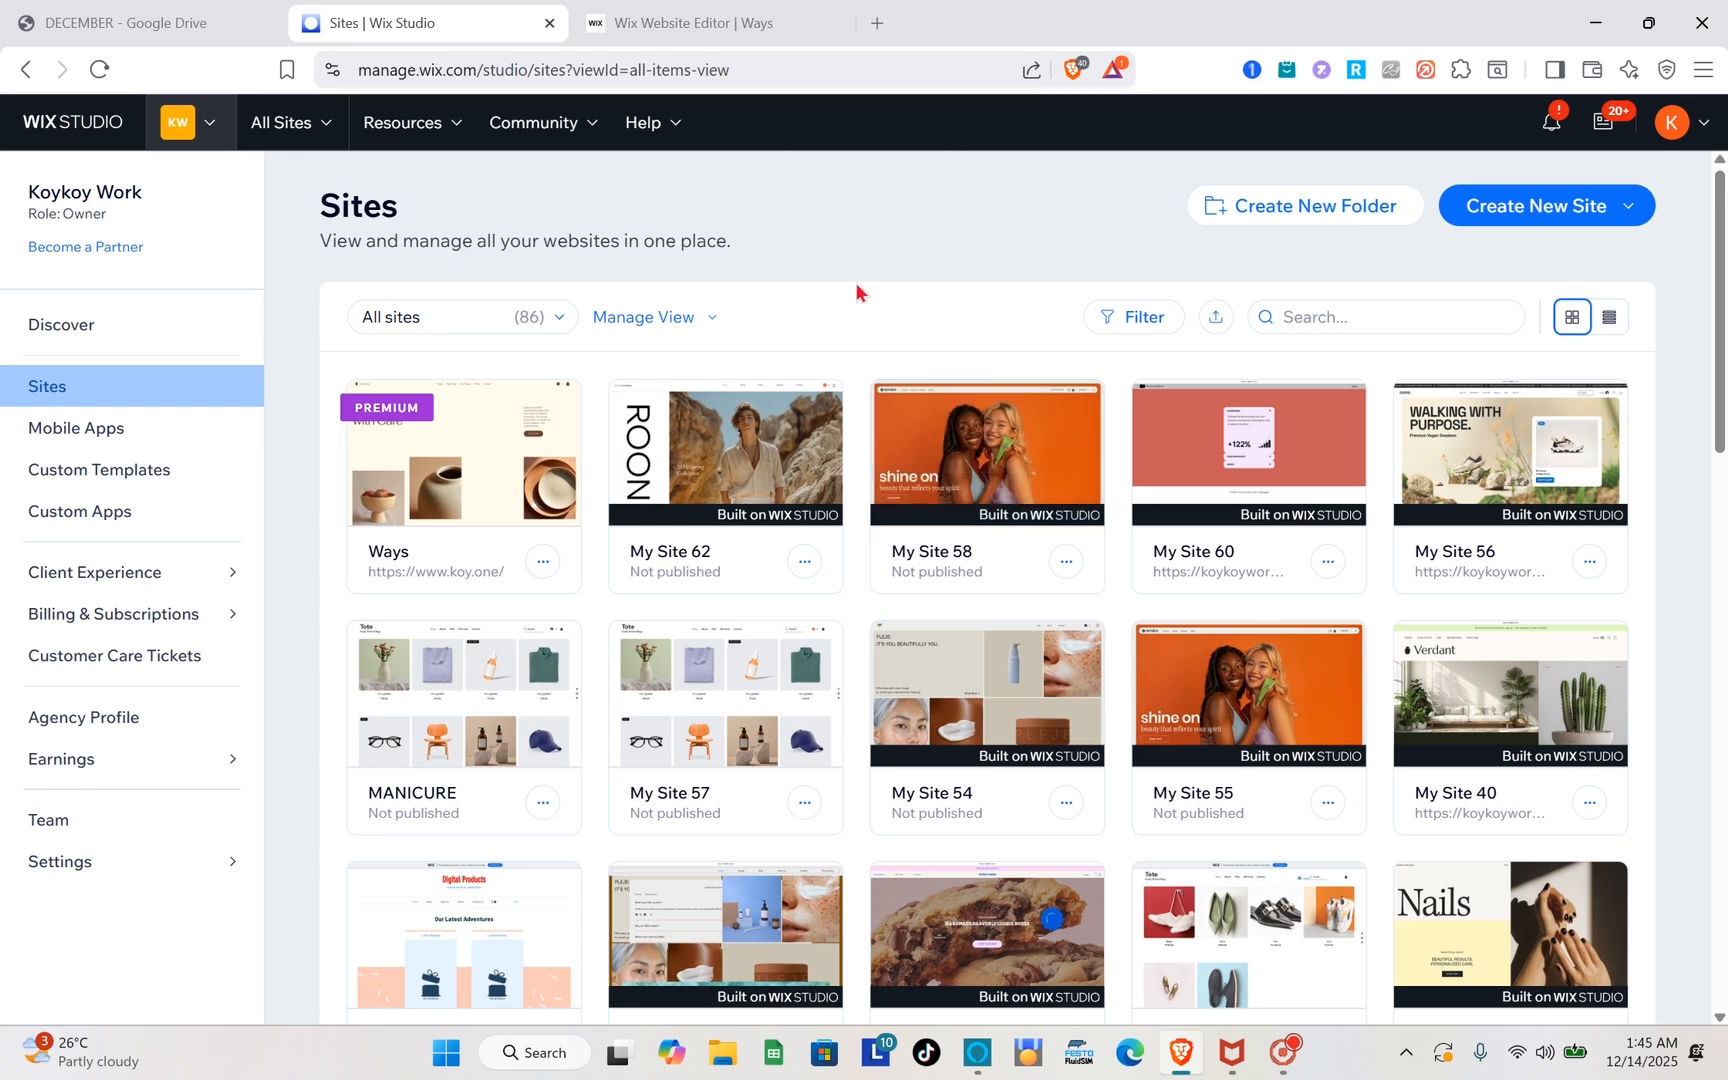
click(1710, 137)
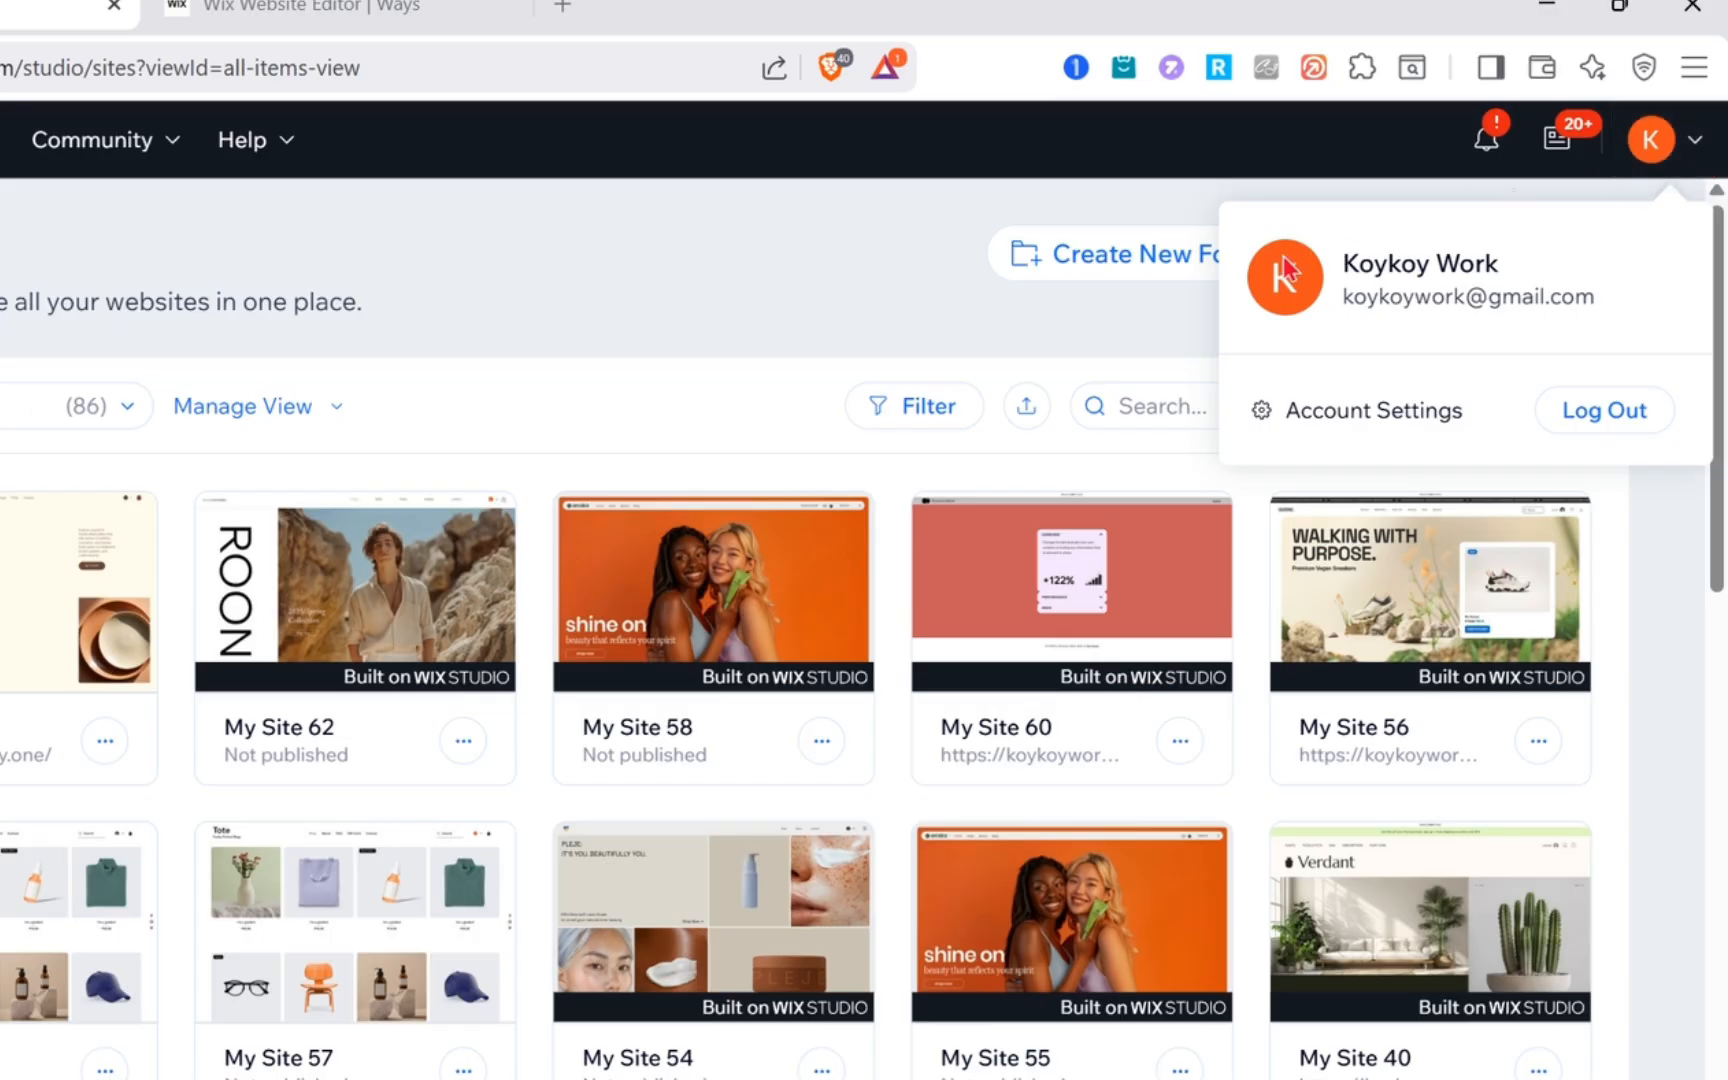
click(500, 262)
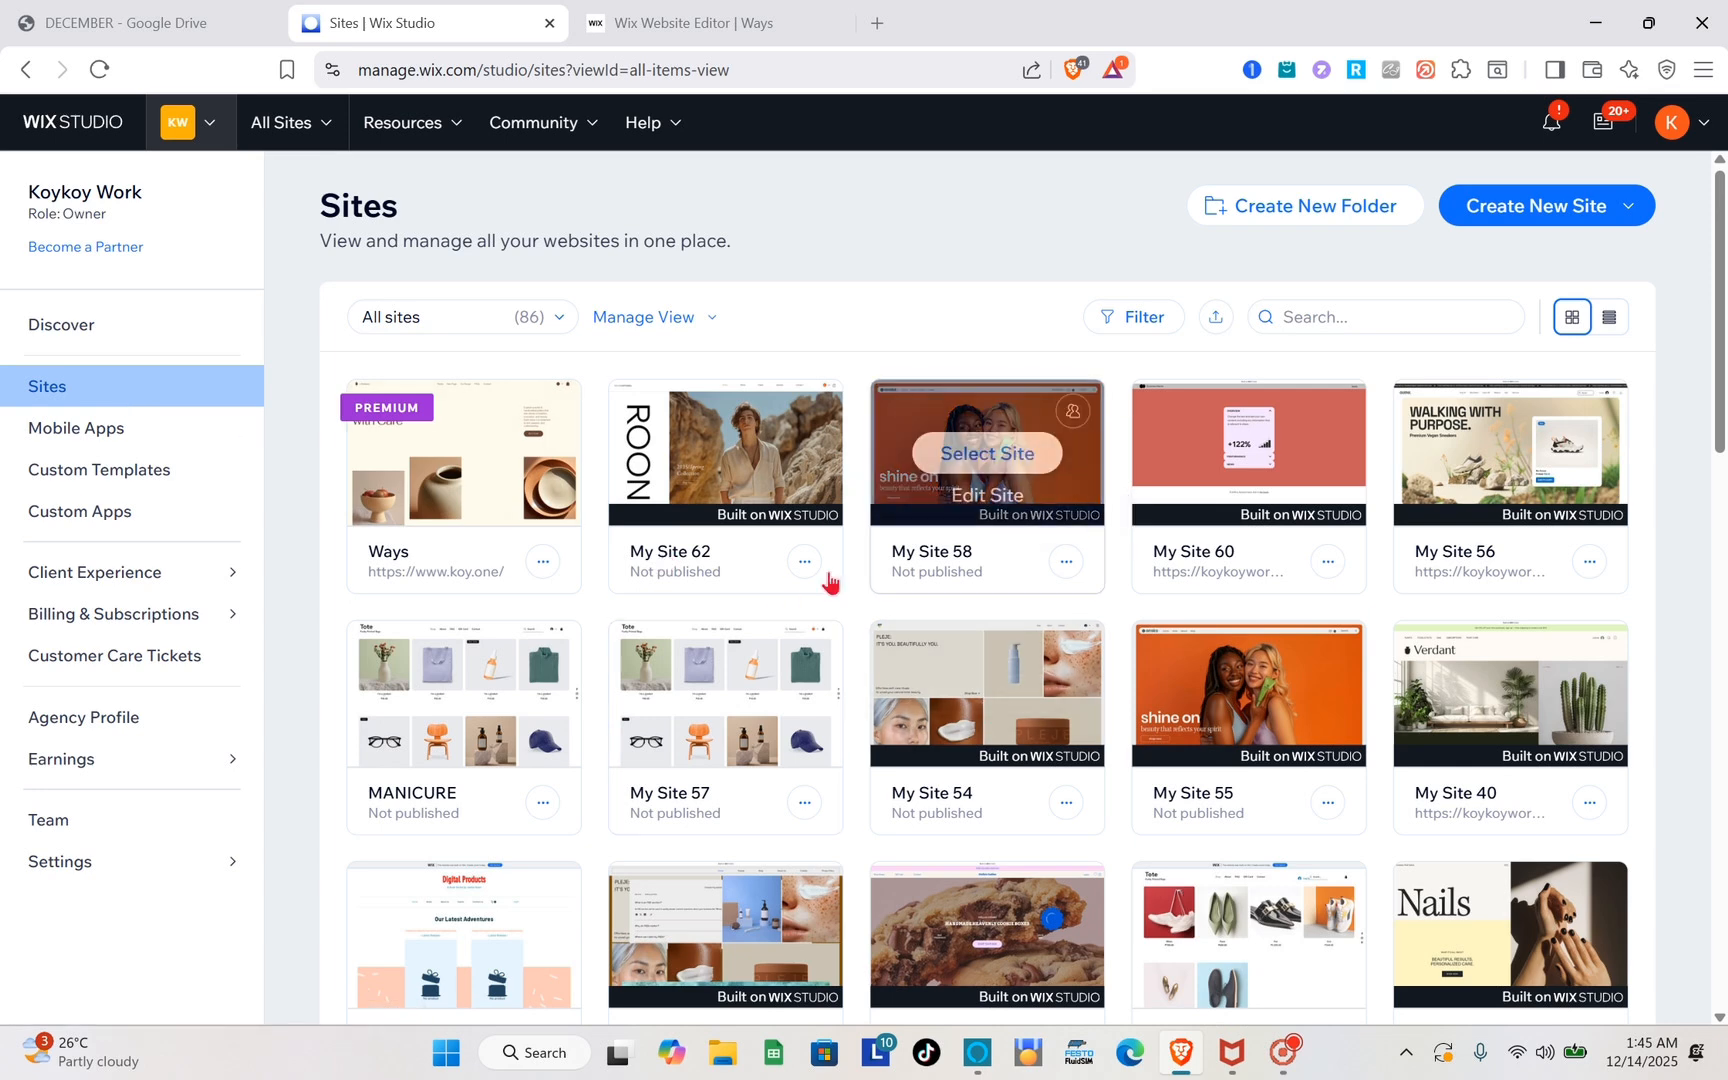
mouse_move(1005, 685)
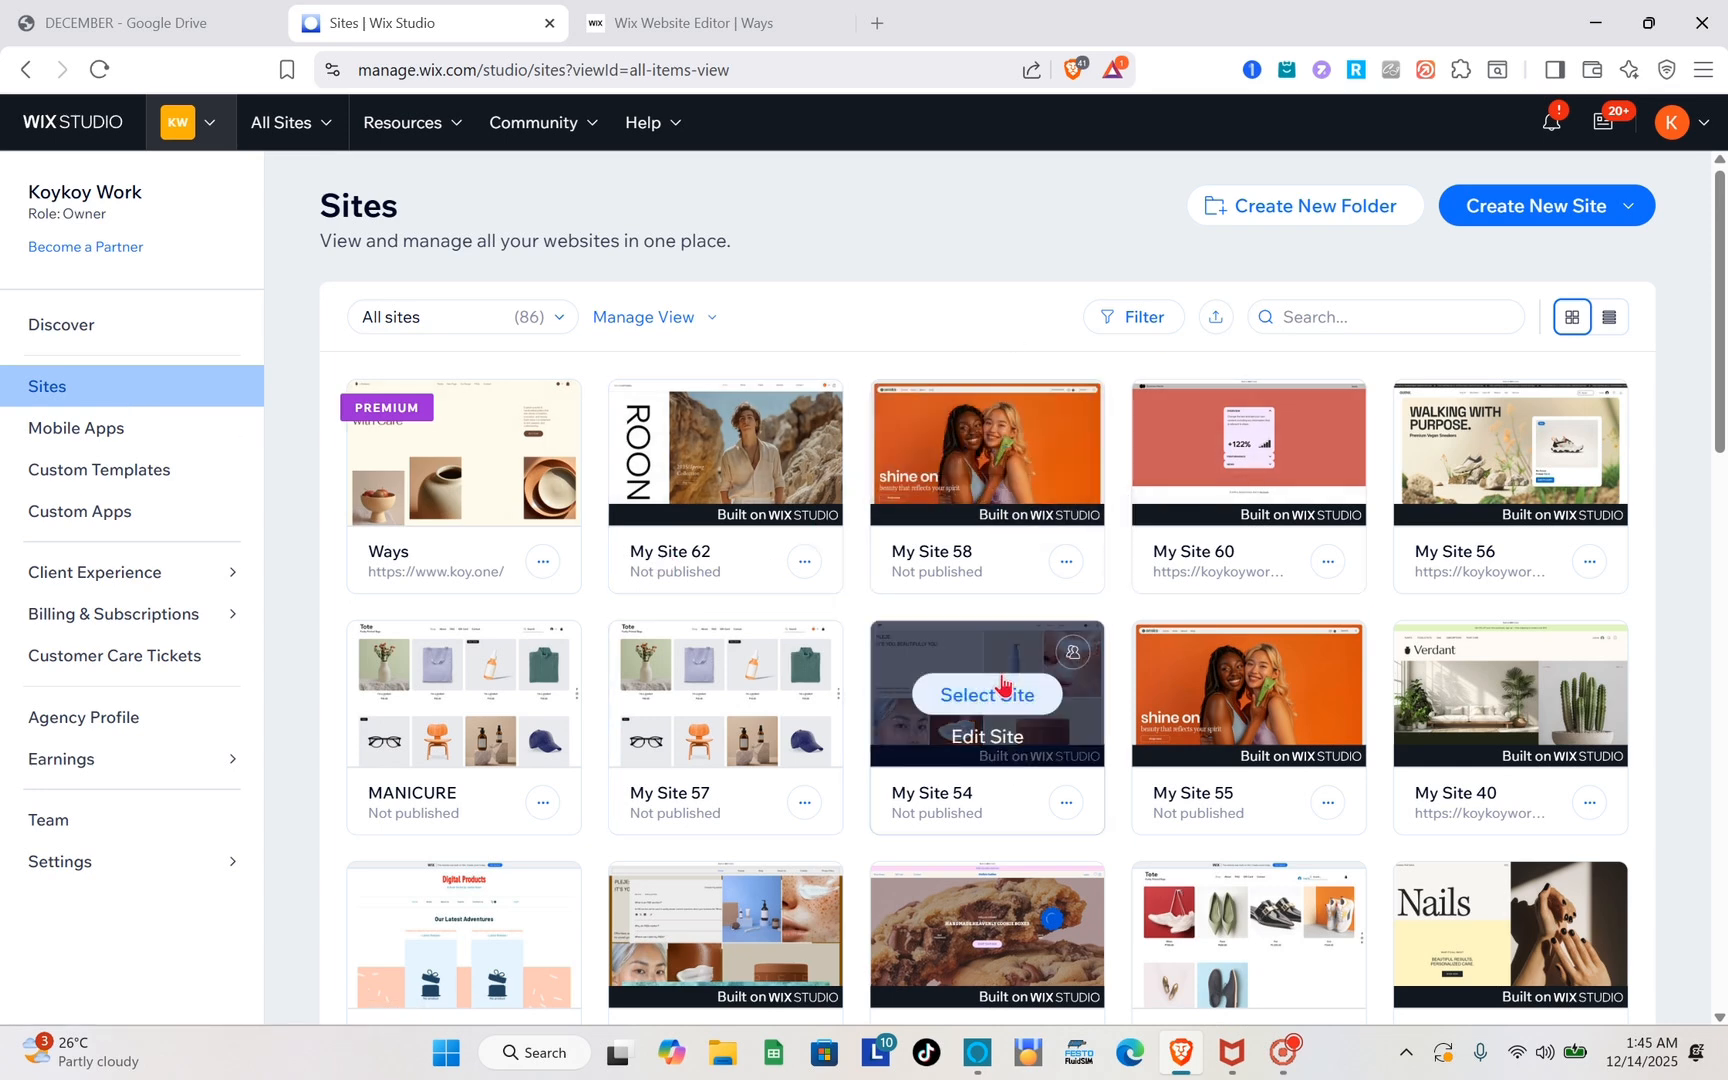
click(1624, 214)
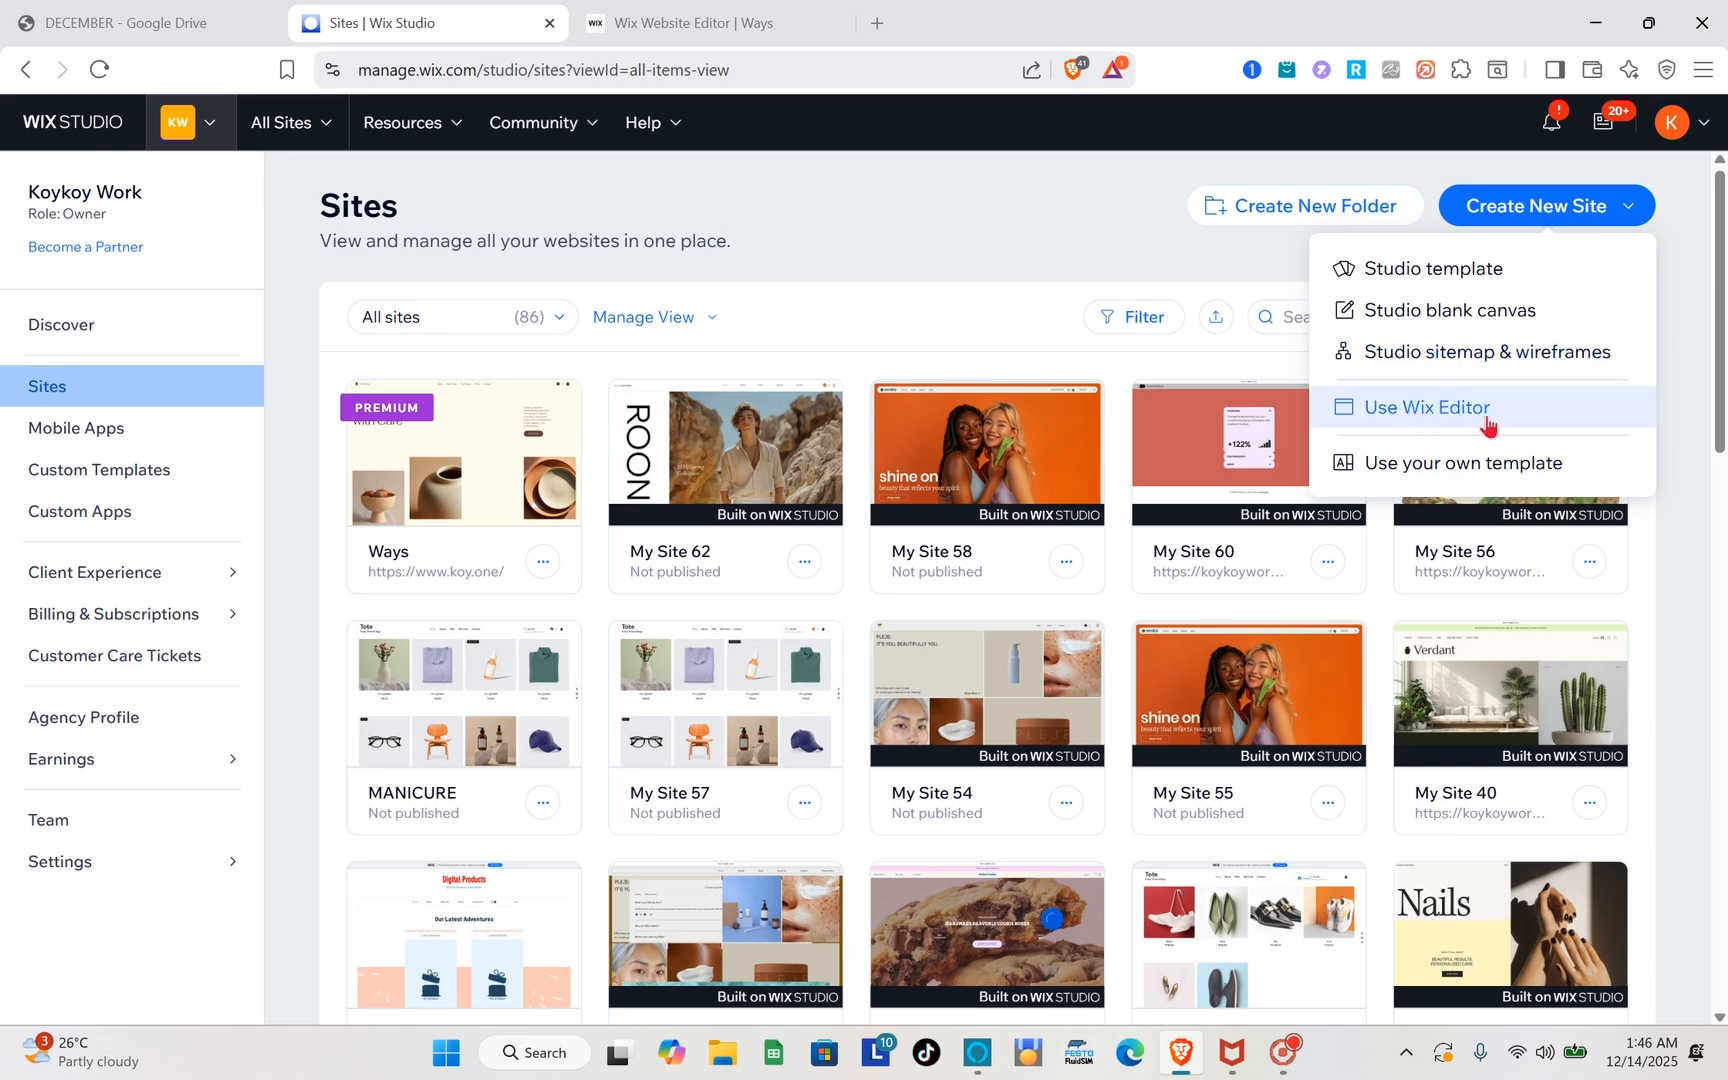
click(933, 238)
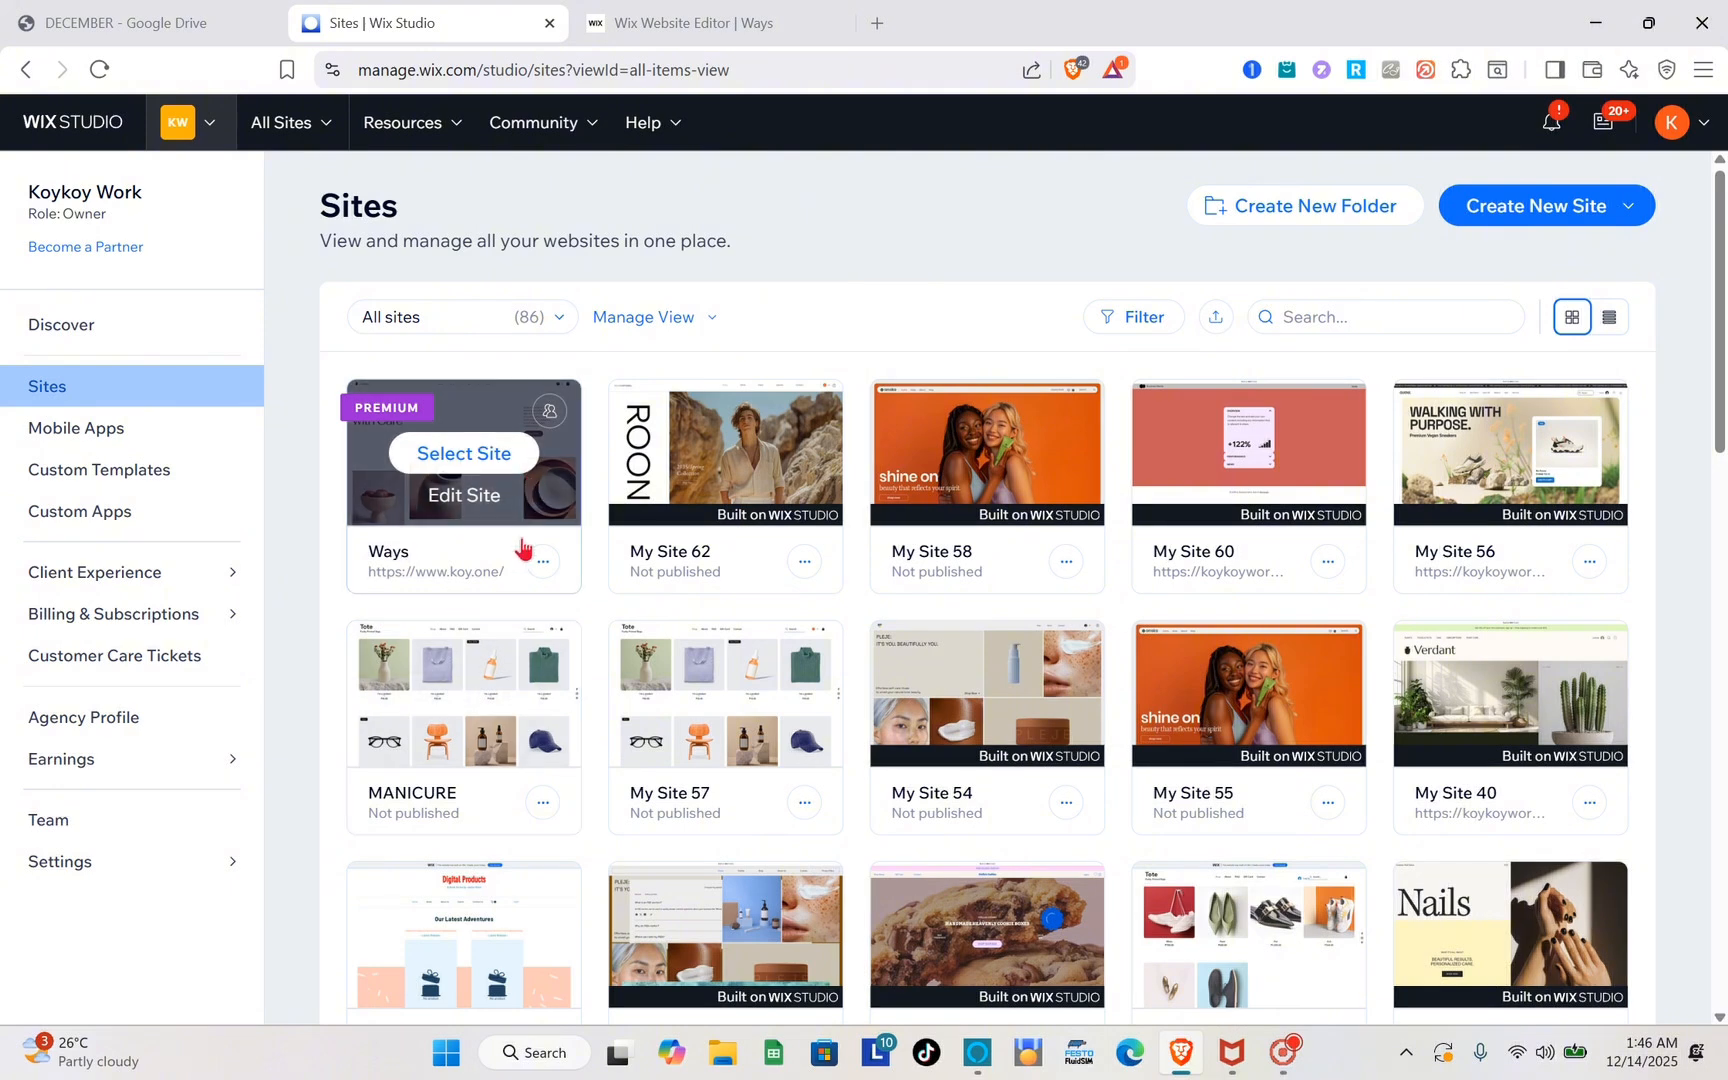
- Switch to the open editor for the Ways site and open its page manager
click(660, 22)
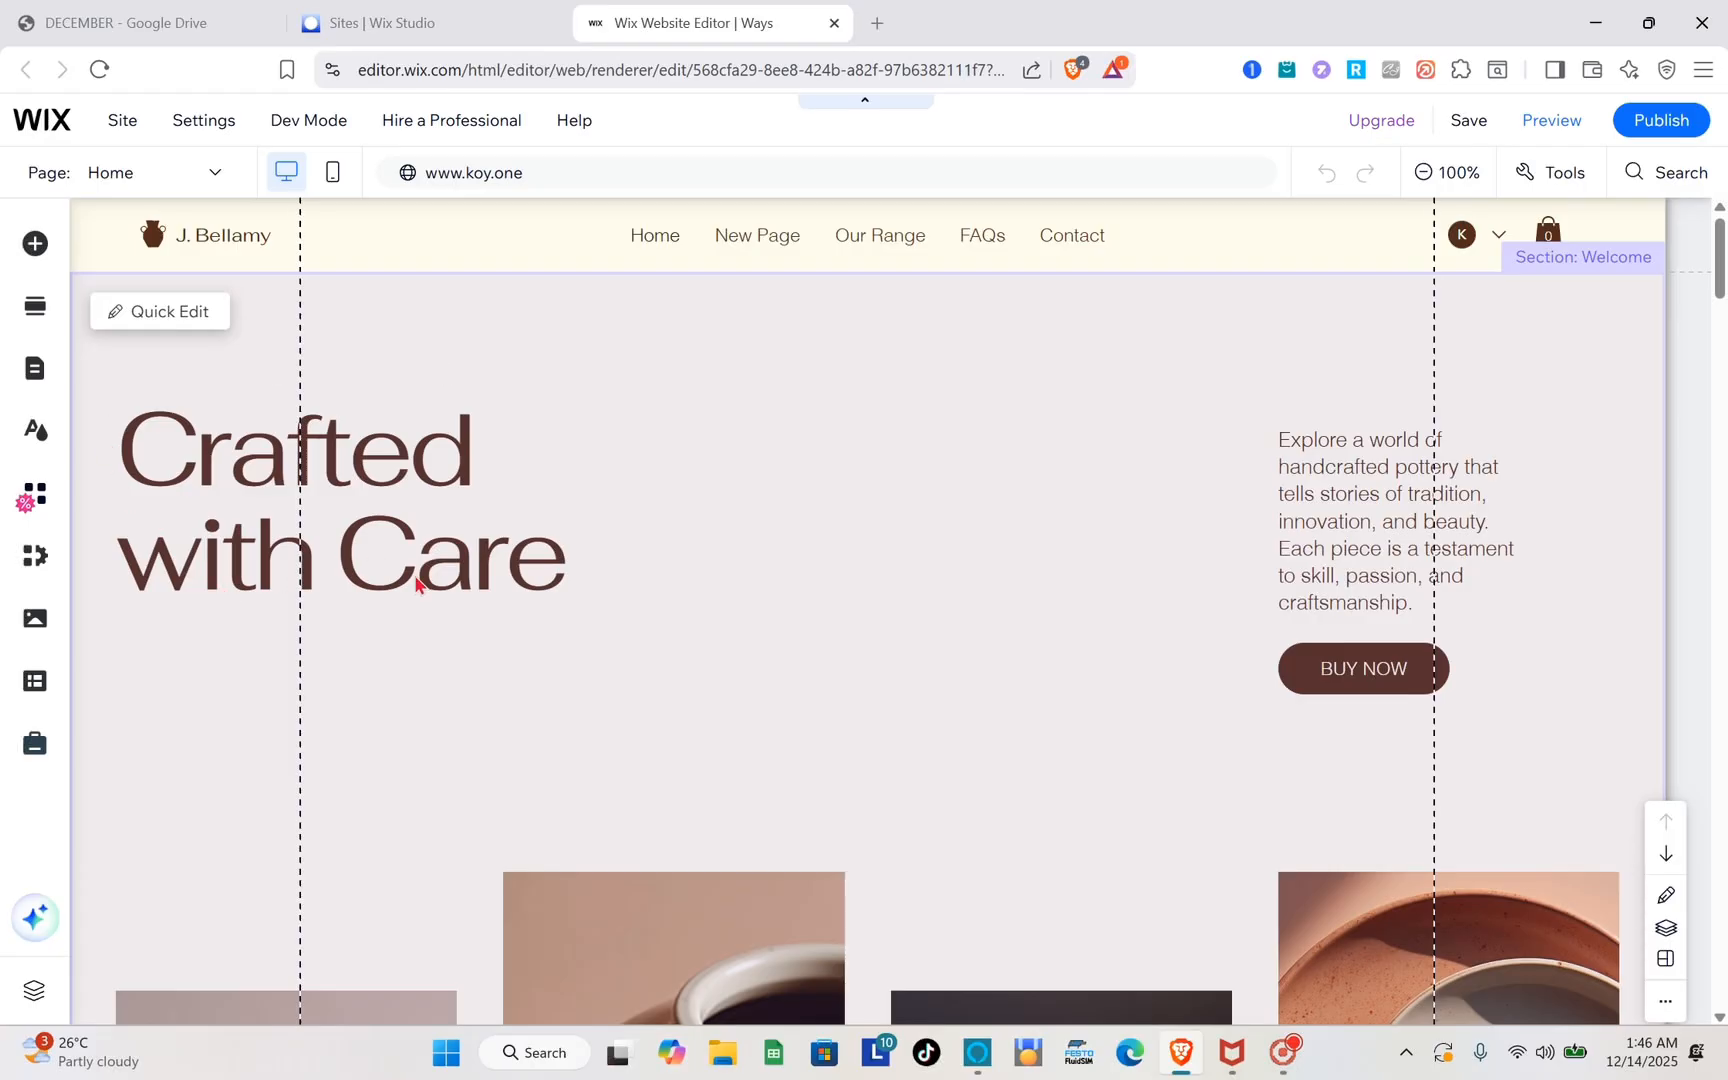
scroll(415, 583, down, 1)
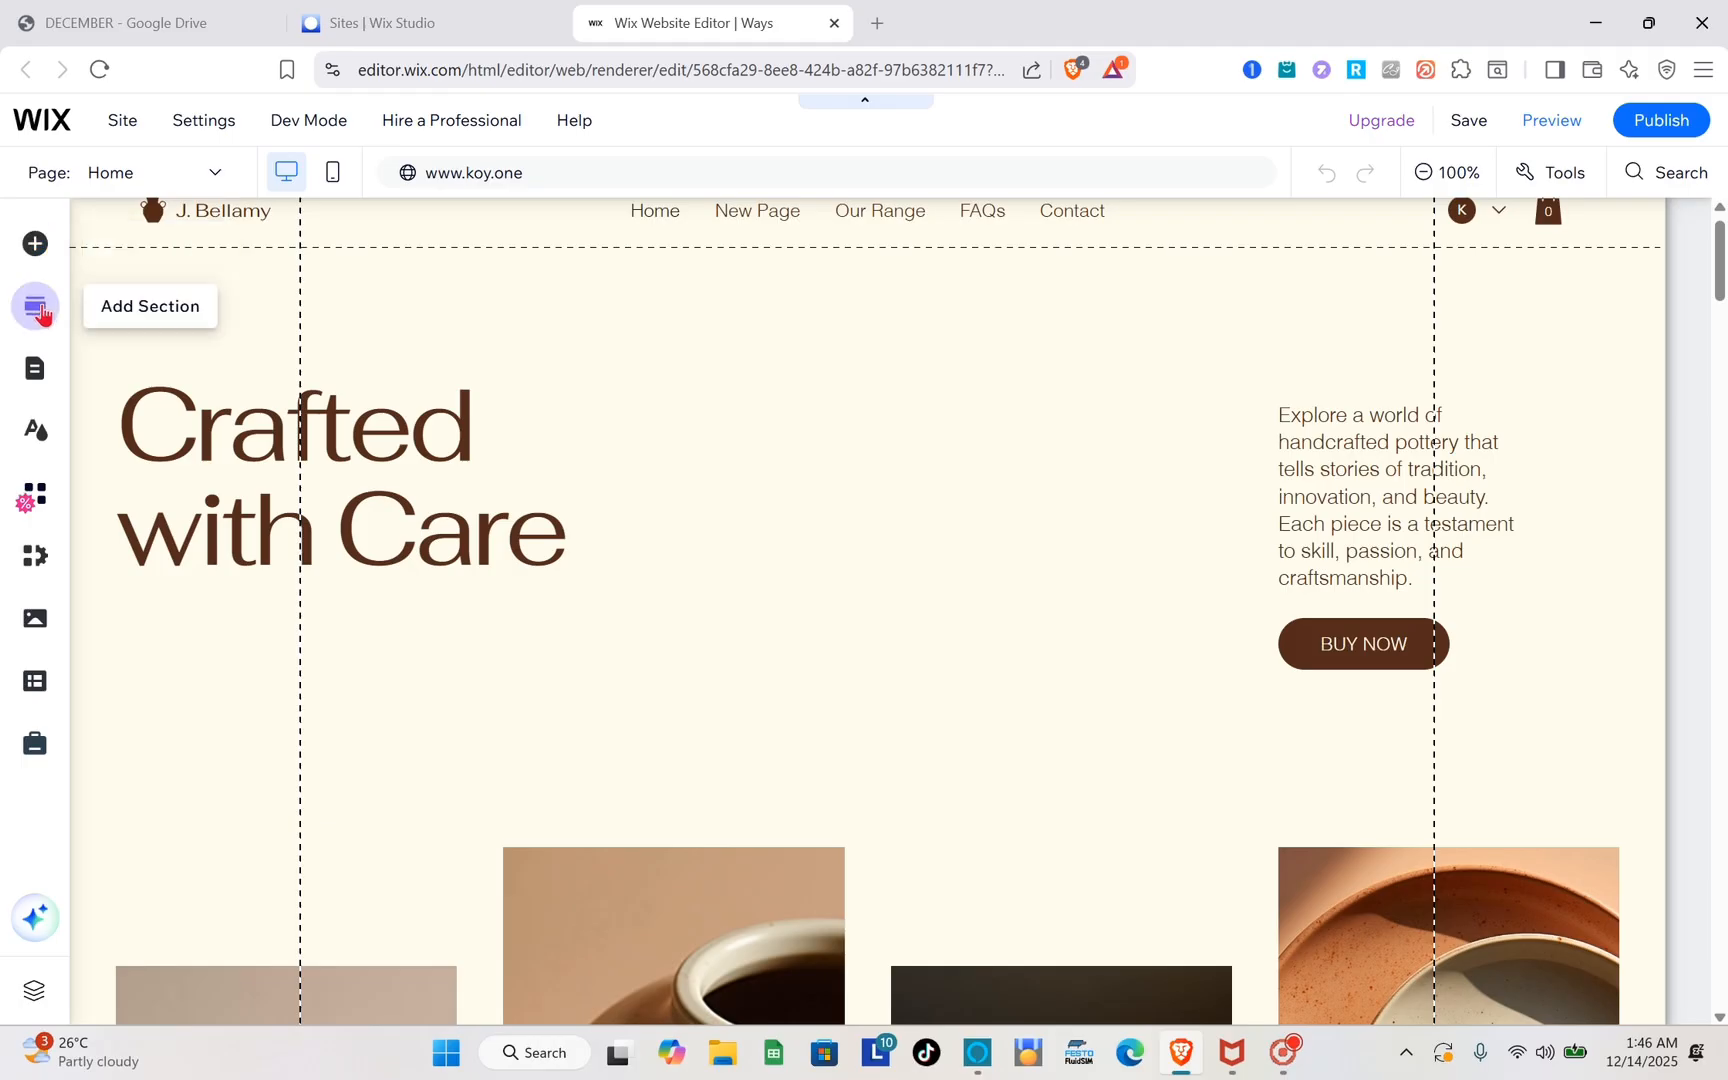
click(195, 177)
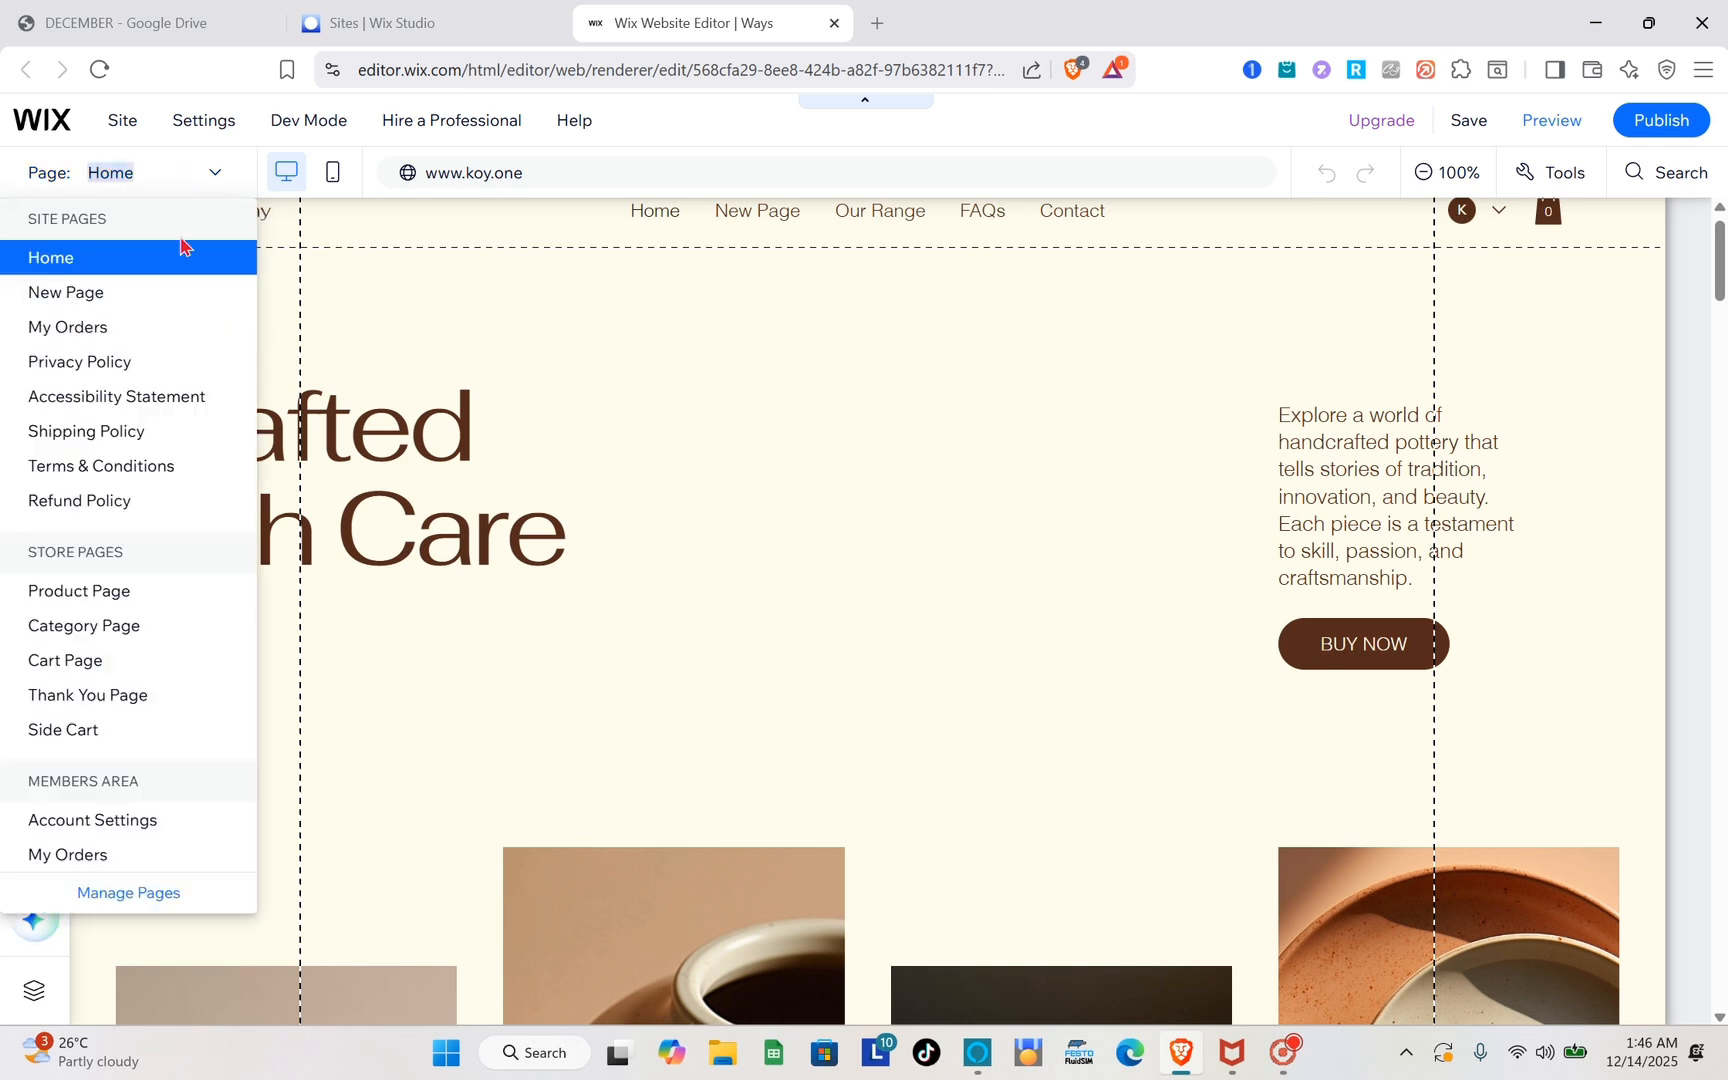
click(128, 893)
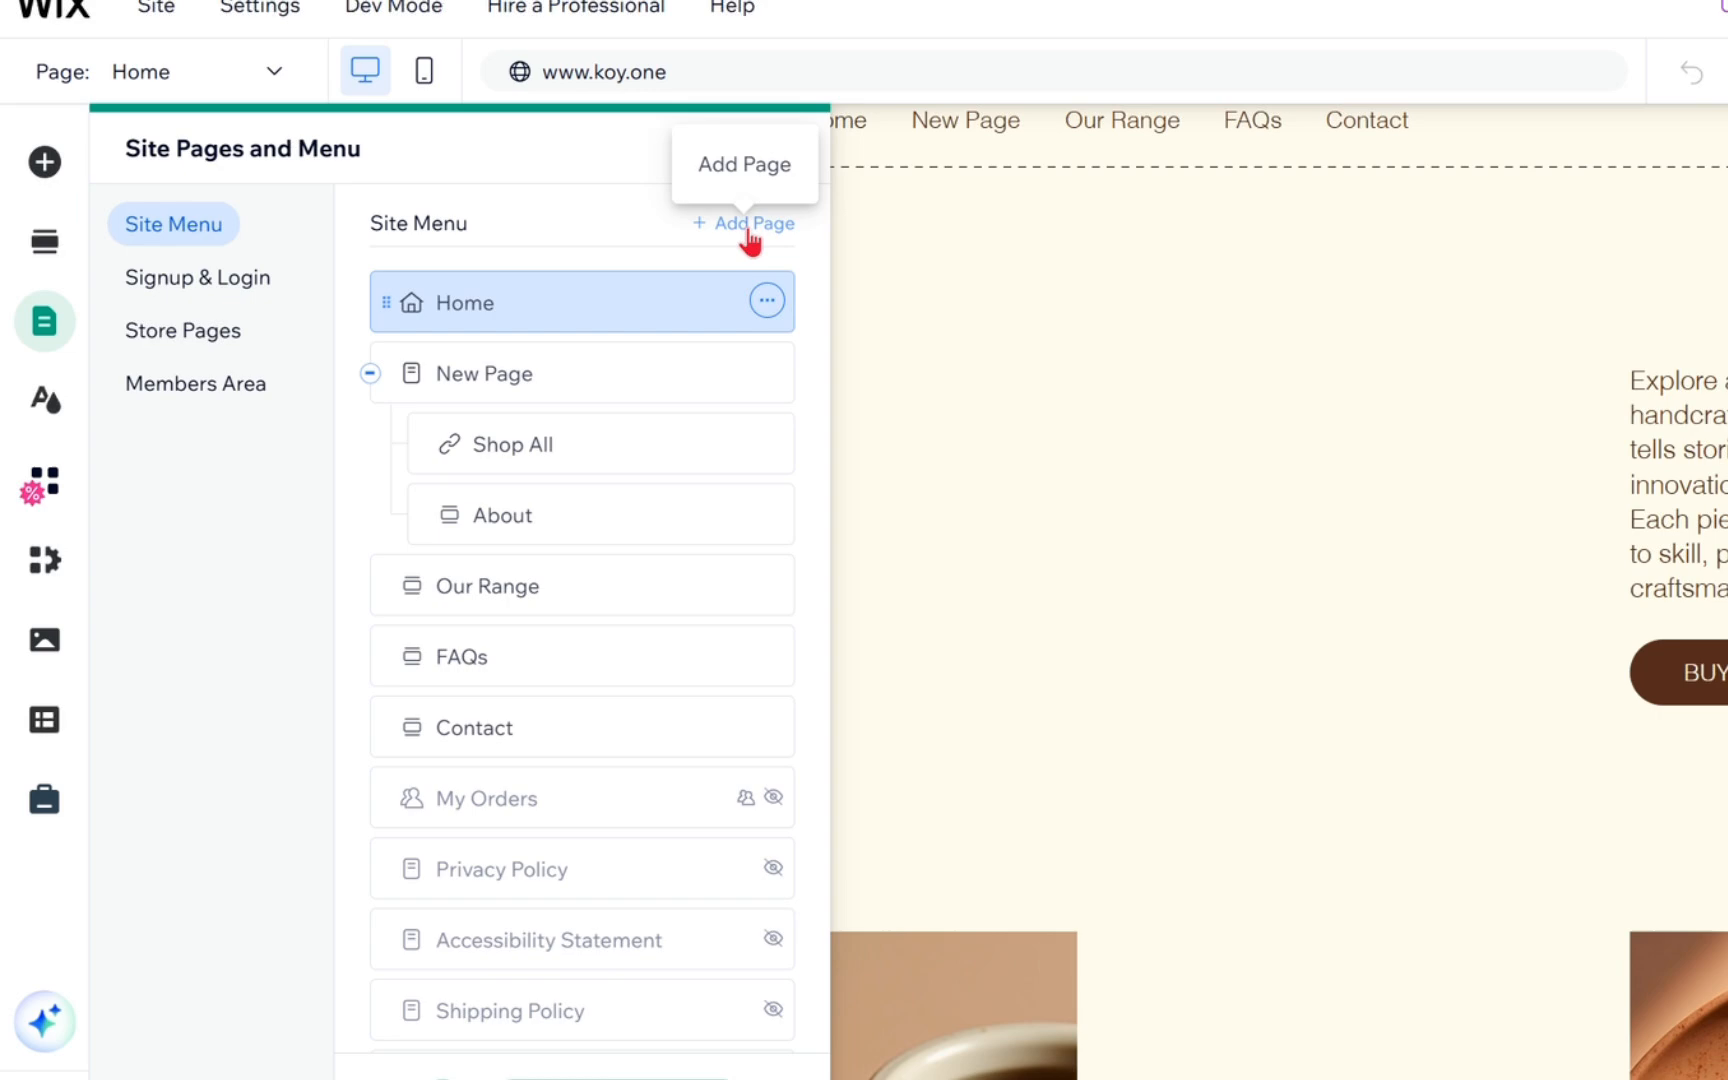
- Start adding a page and examine the dynamic page presets, from the general item list through courses, job listings and services
click(746, 226)
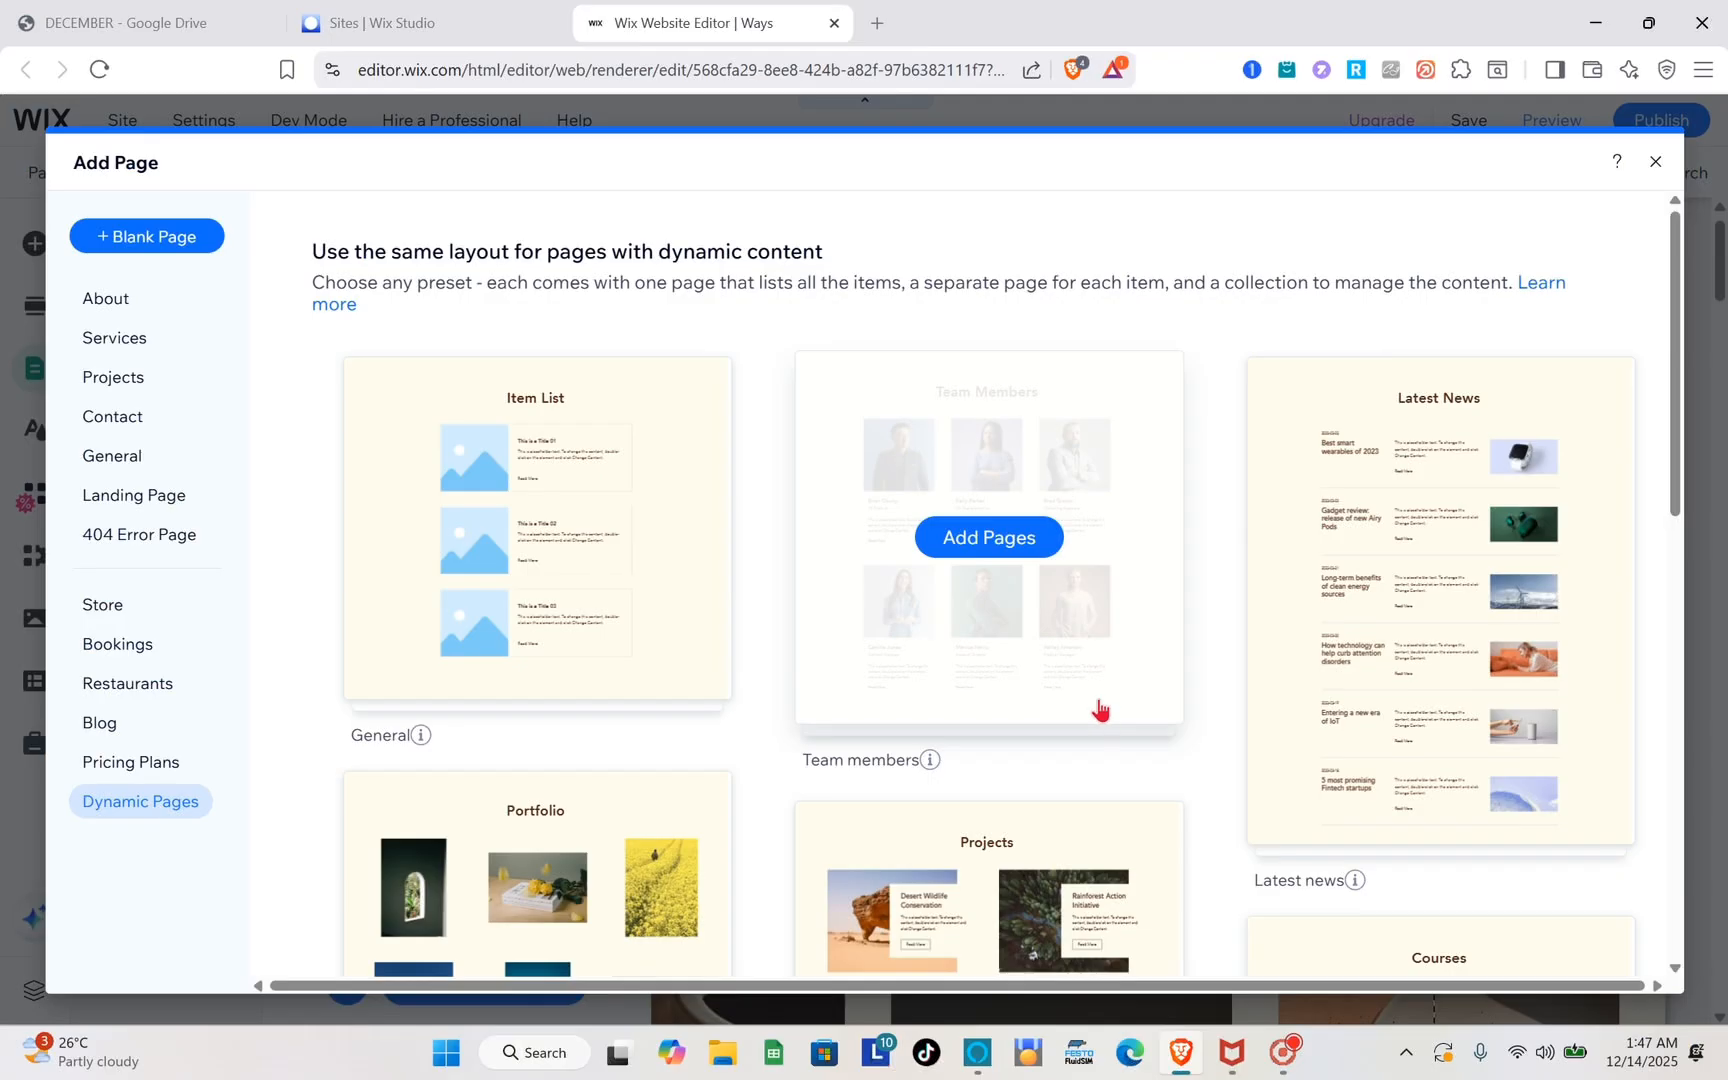
scroll(1100, 710, down, 2)
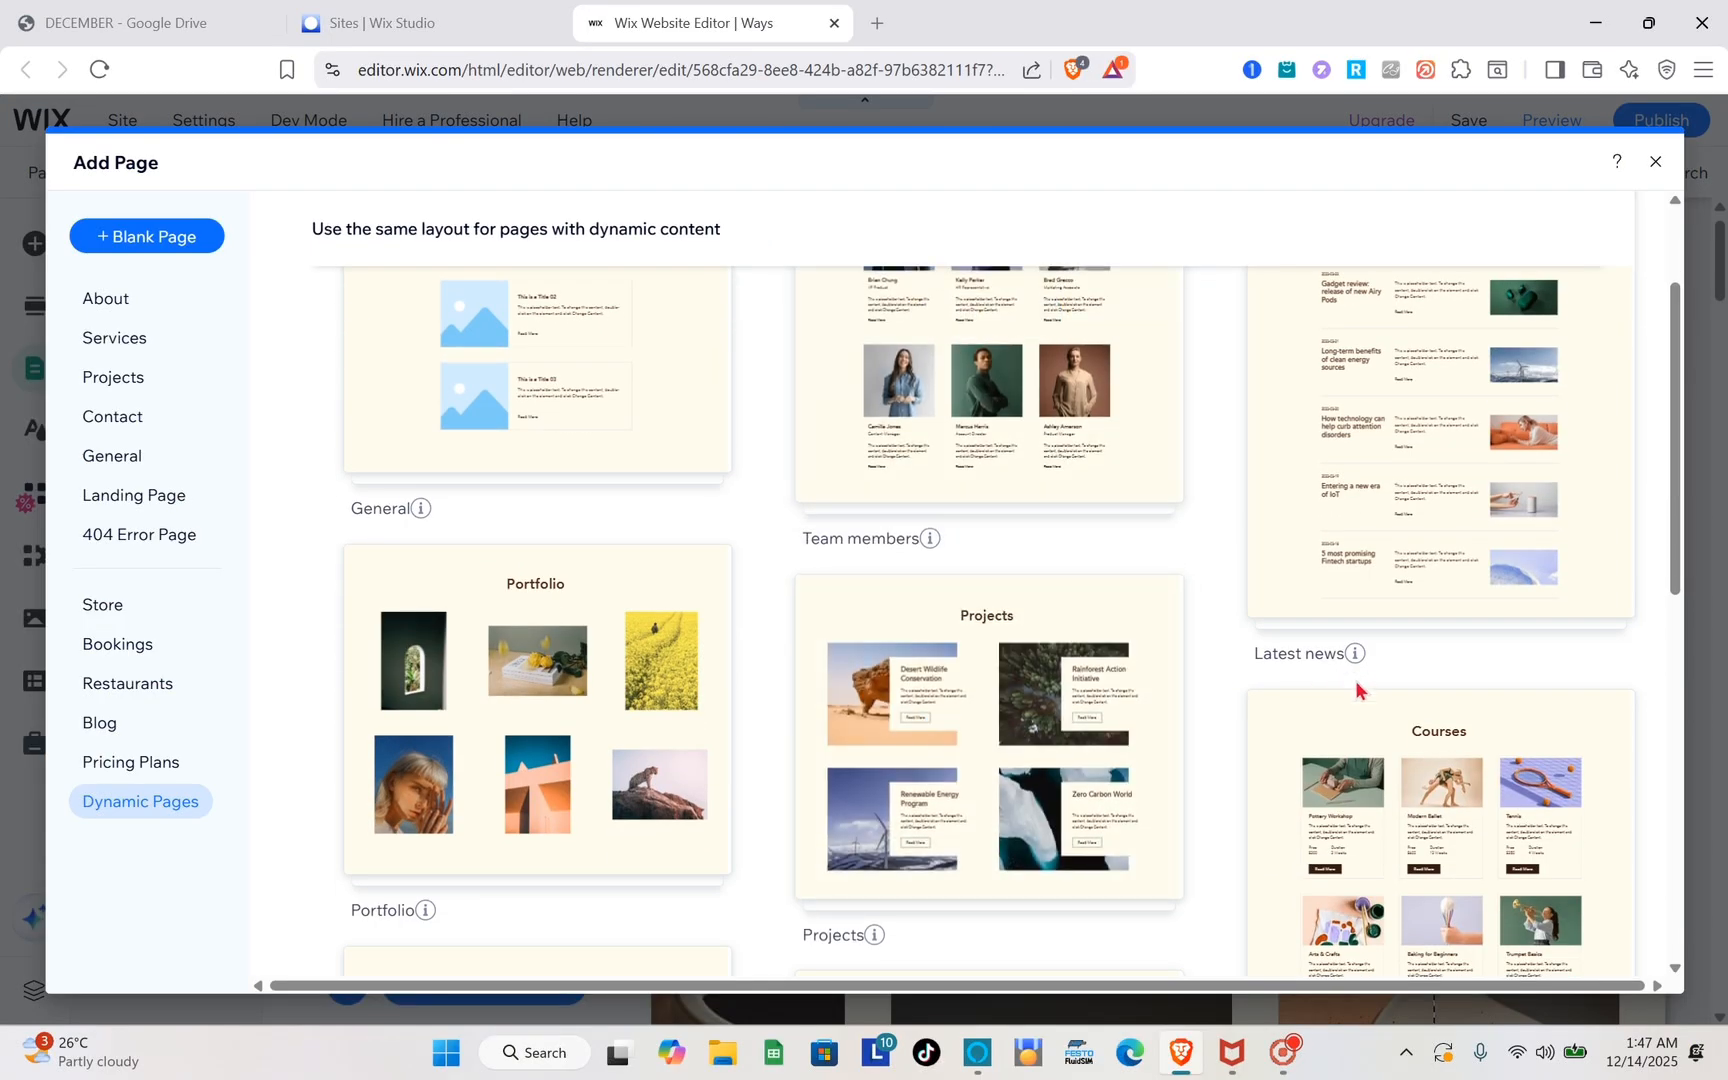
scroll(1357, 690, down, 1)
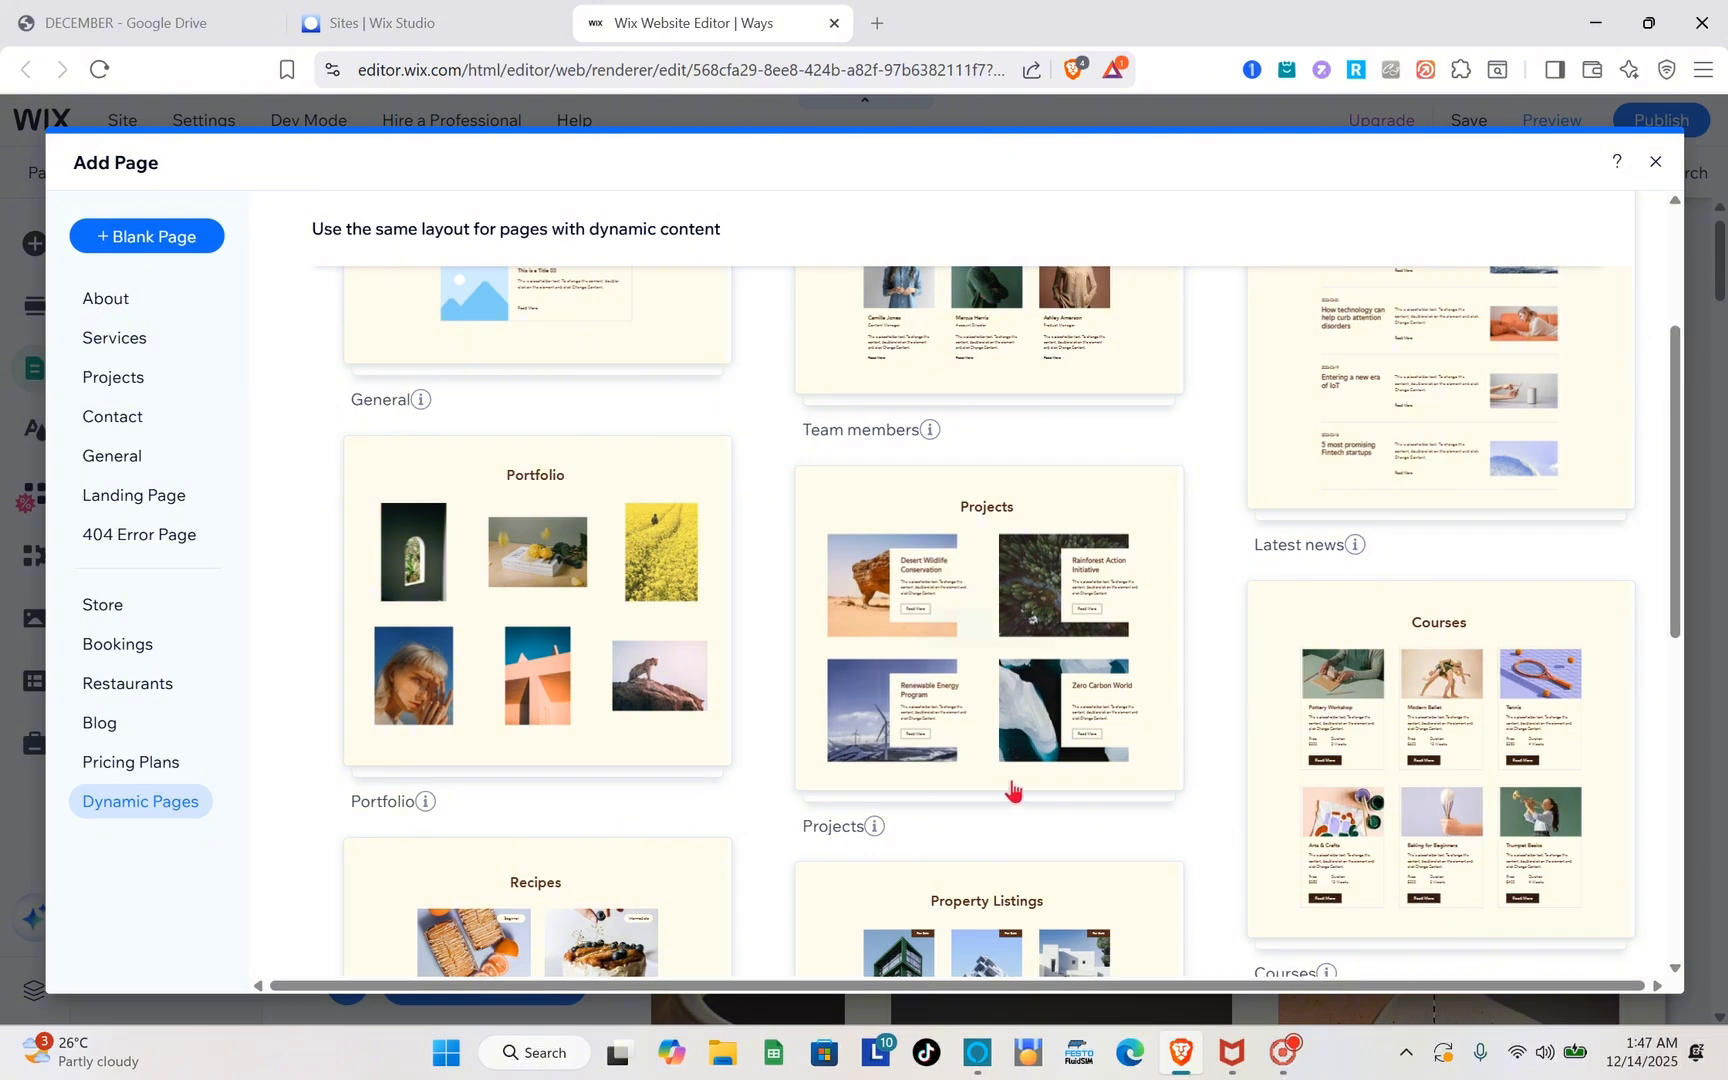
scroll(1050, 790, down, 1)
scroll(1077, 790, down, 1)
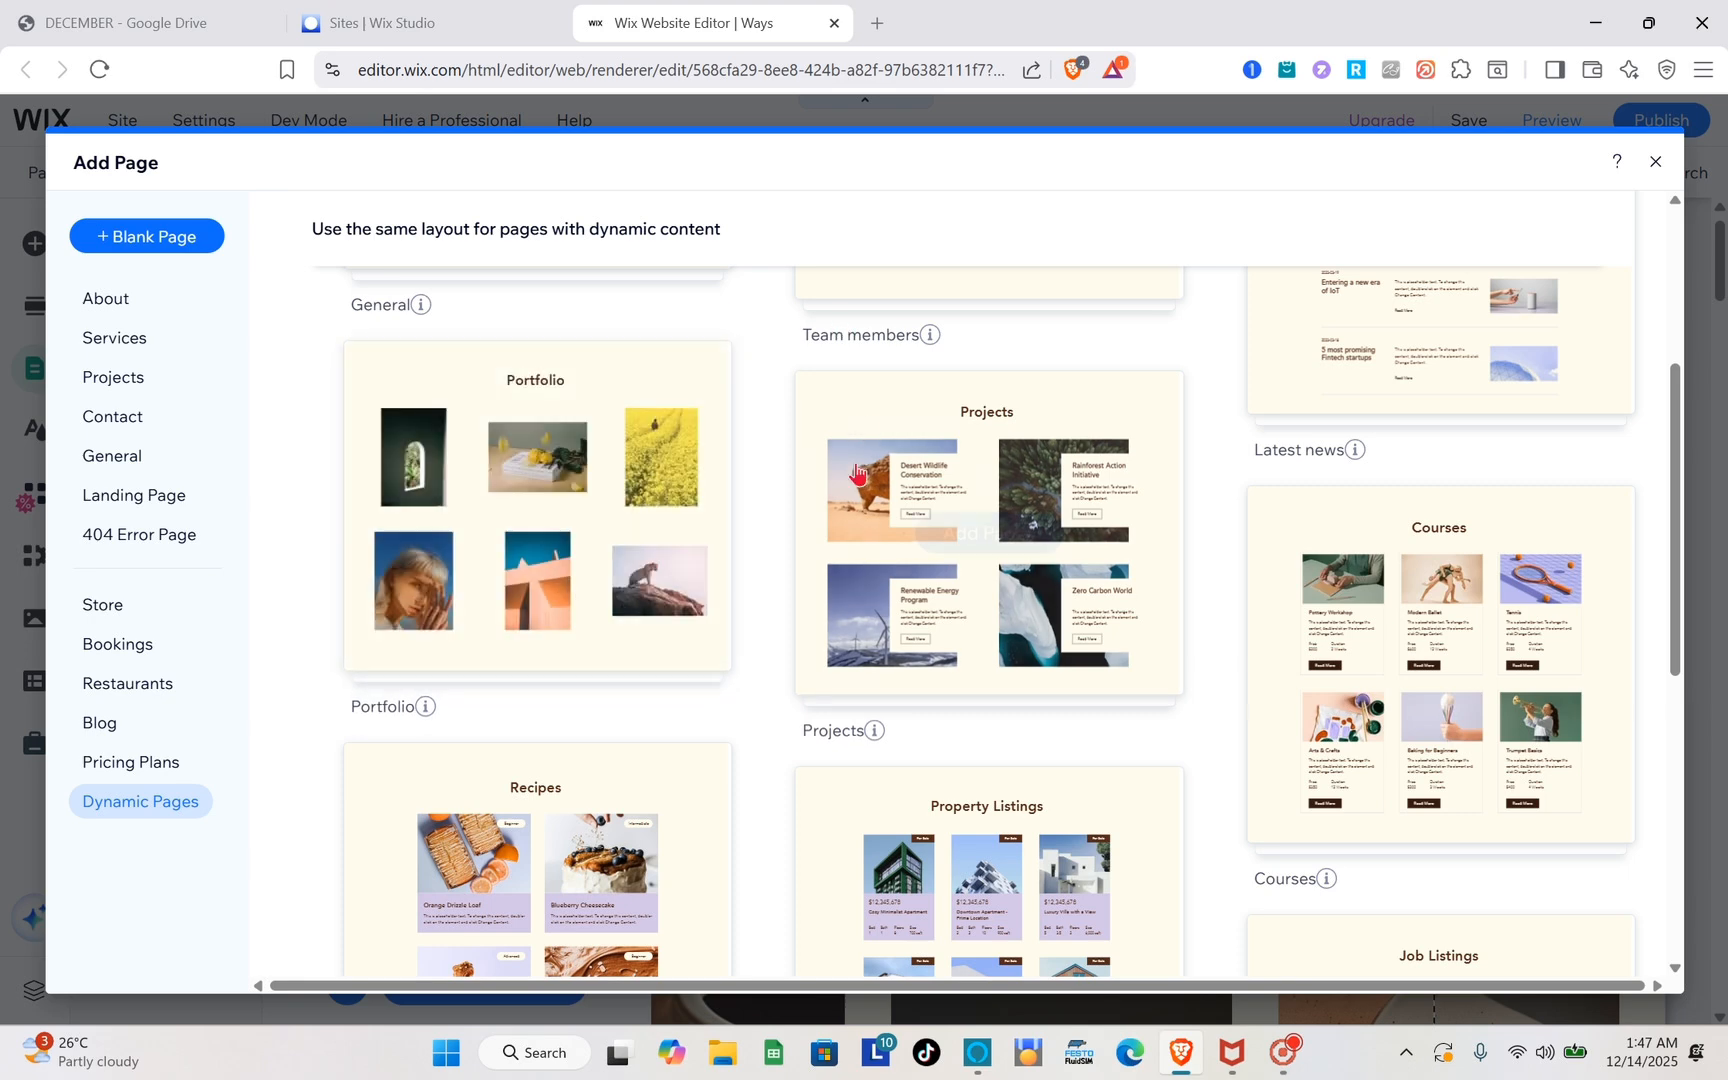
mouse_move(855, 473)
scroll(855, 473, up, 5)
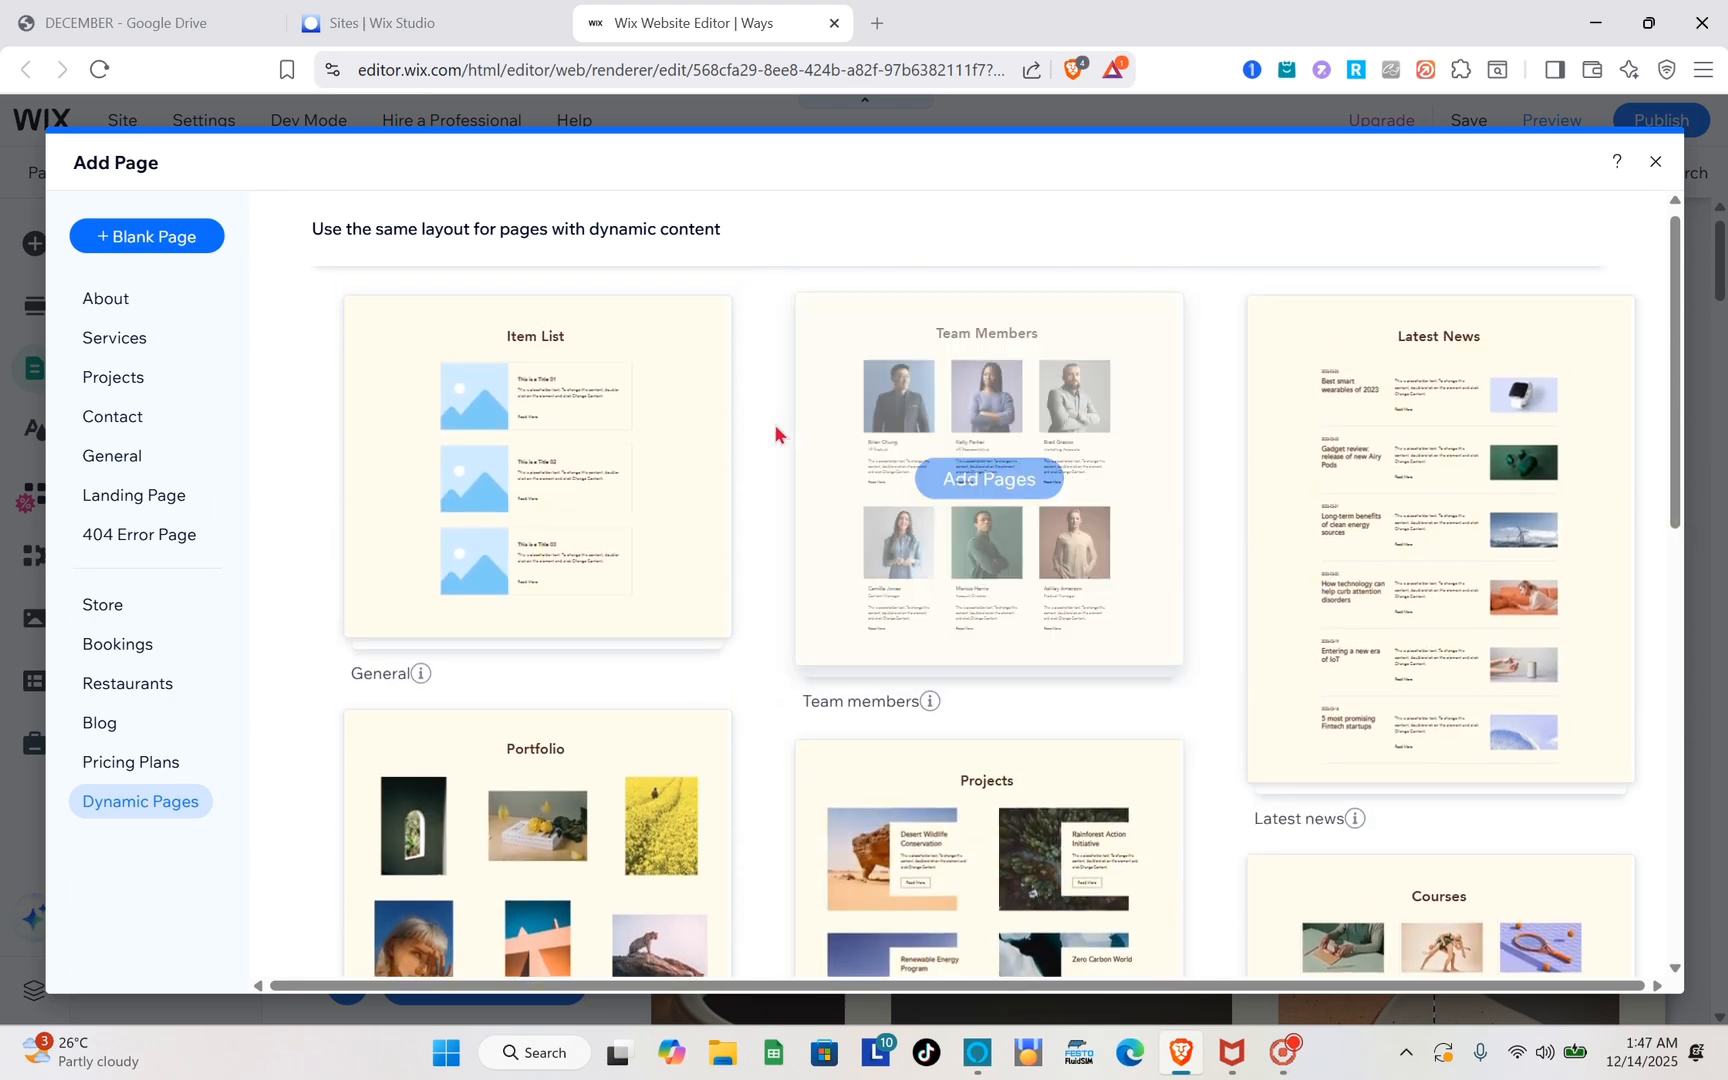
scroll(1369, 395, down, 10)
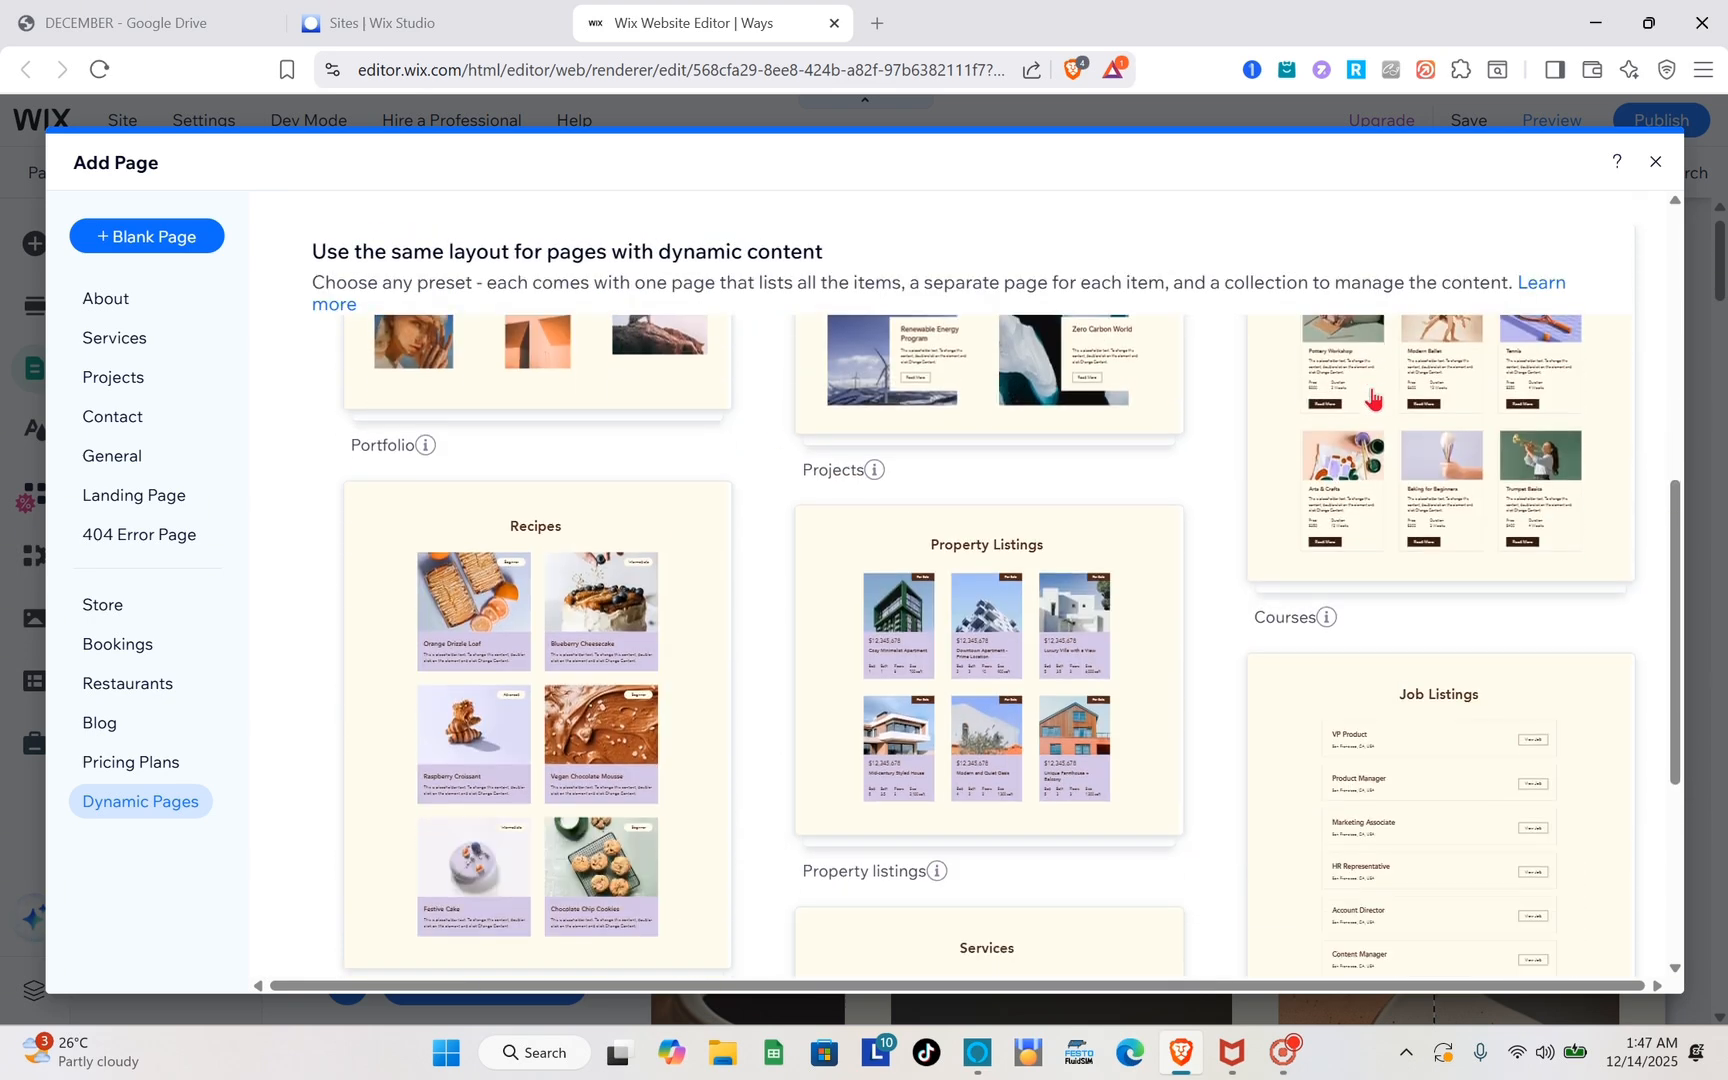
scroll(1370, 398, down, 3)
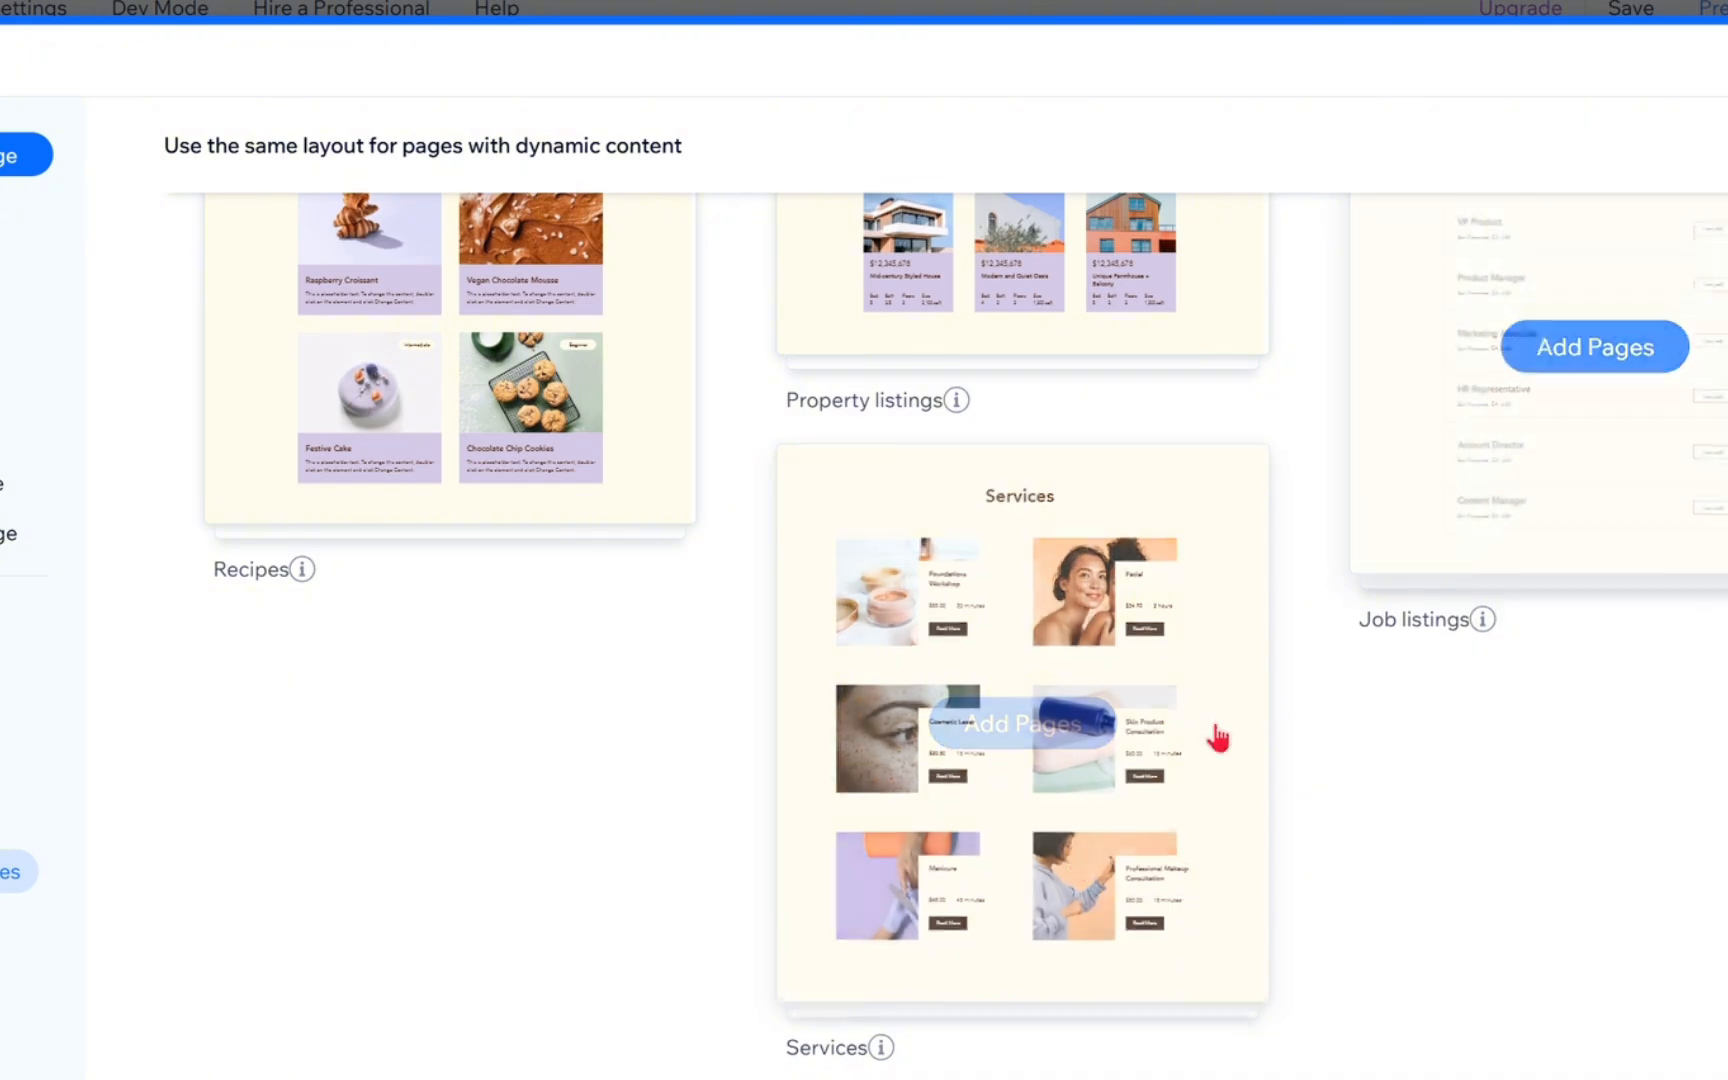
scroll(592, 334, up, 10)
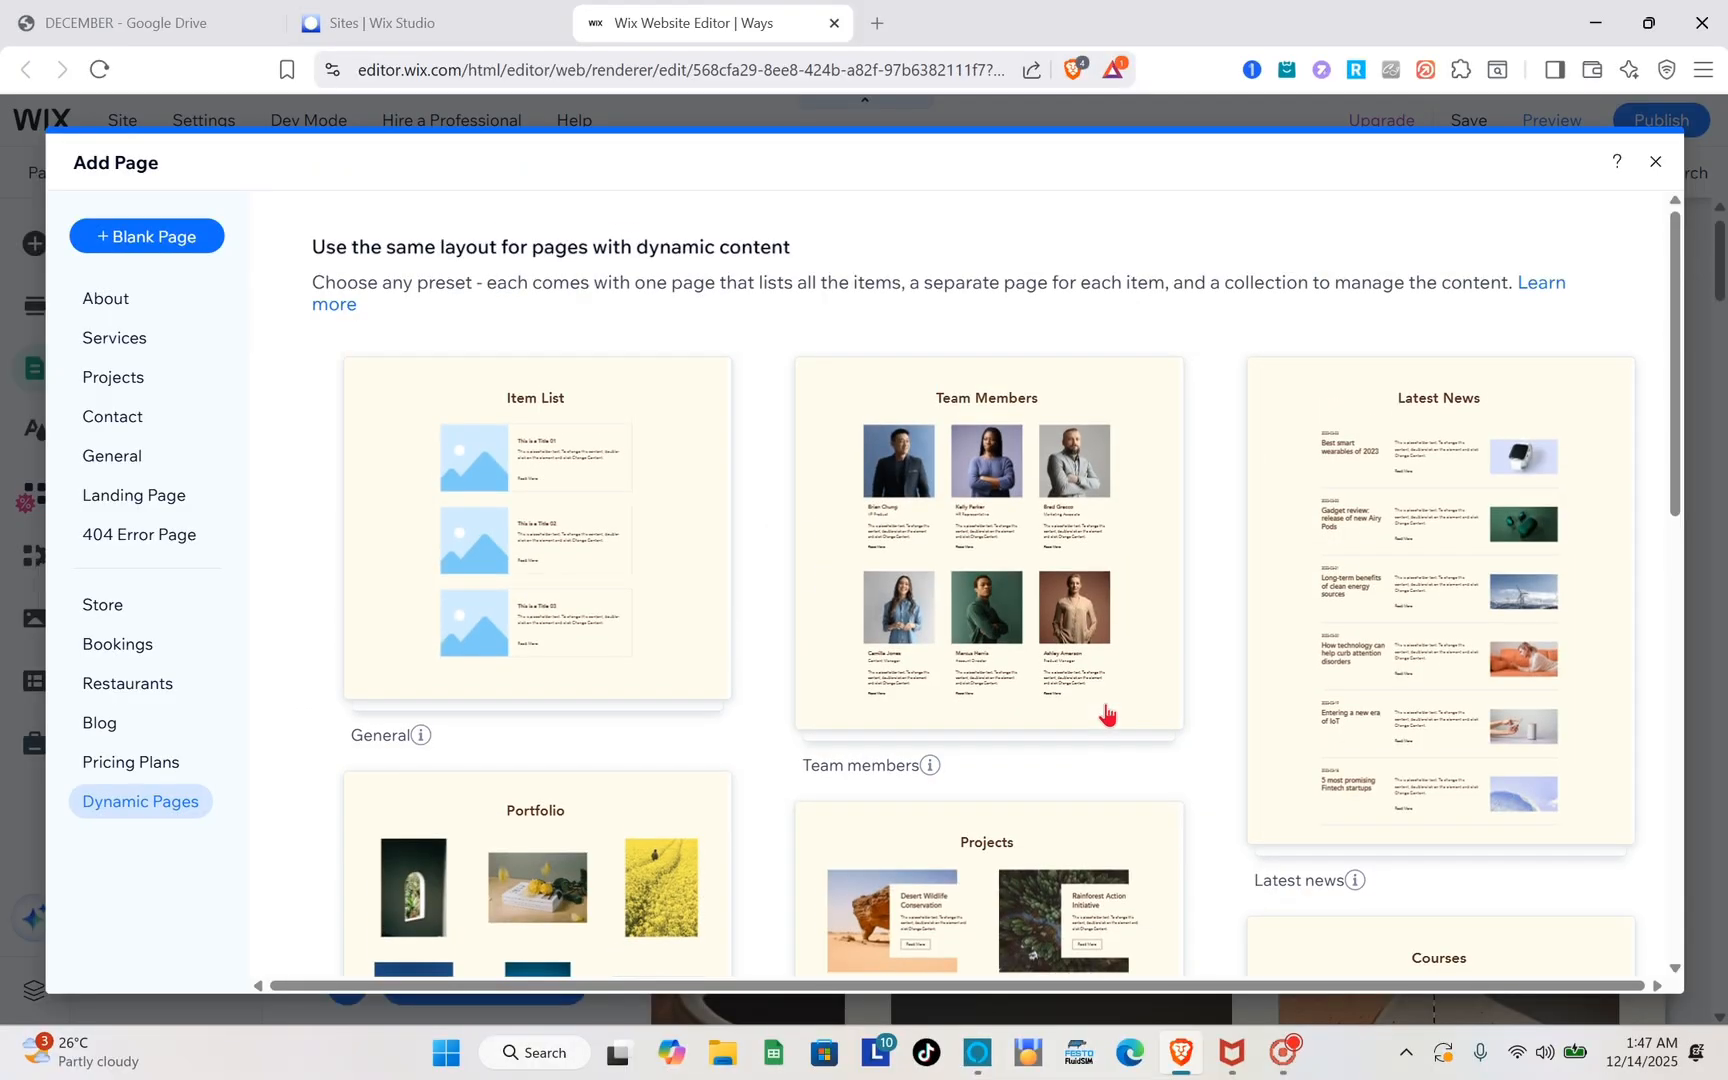
mouse_move(1171, 670)
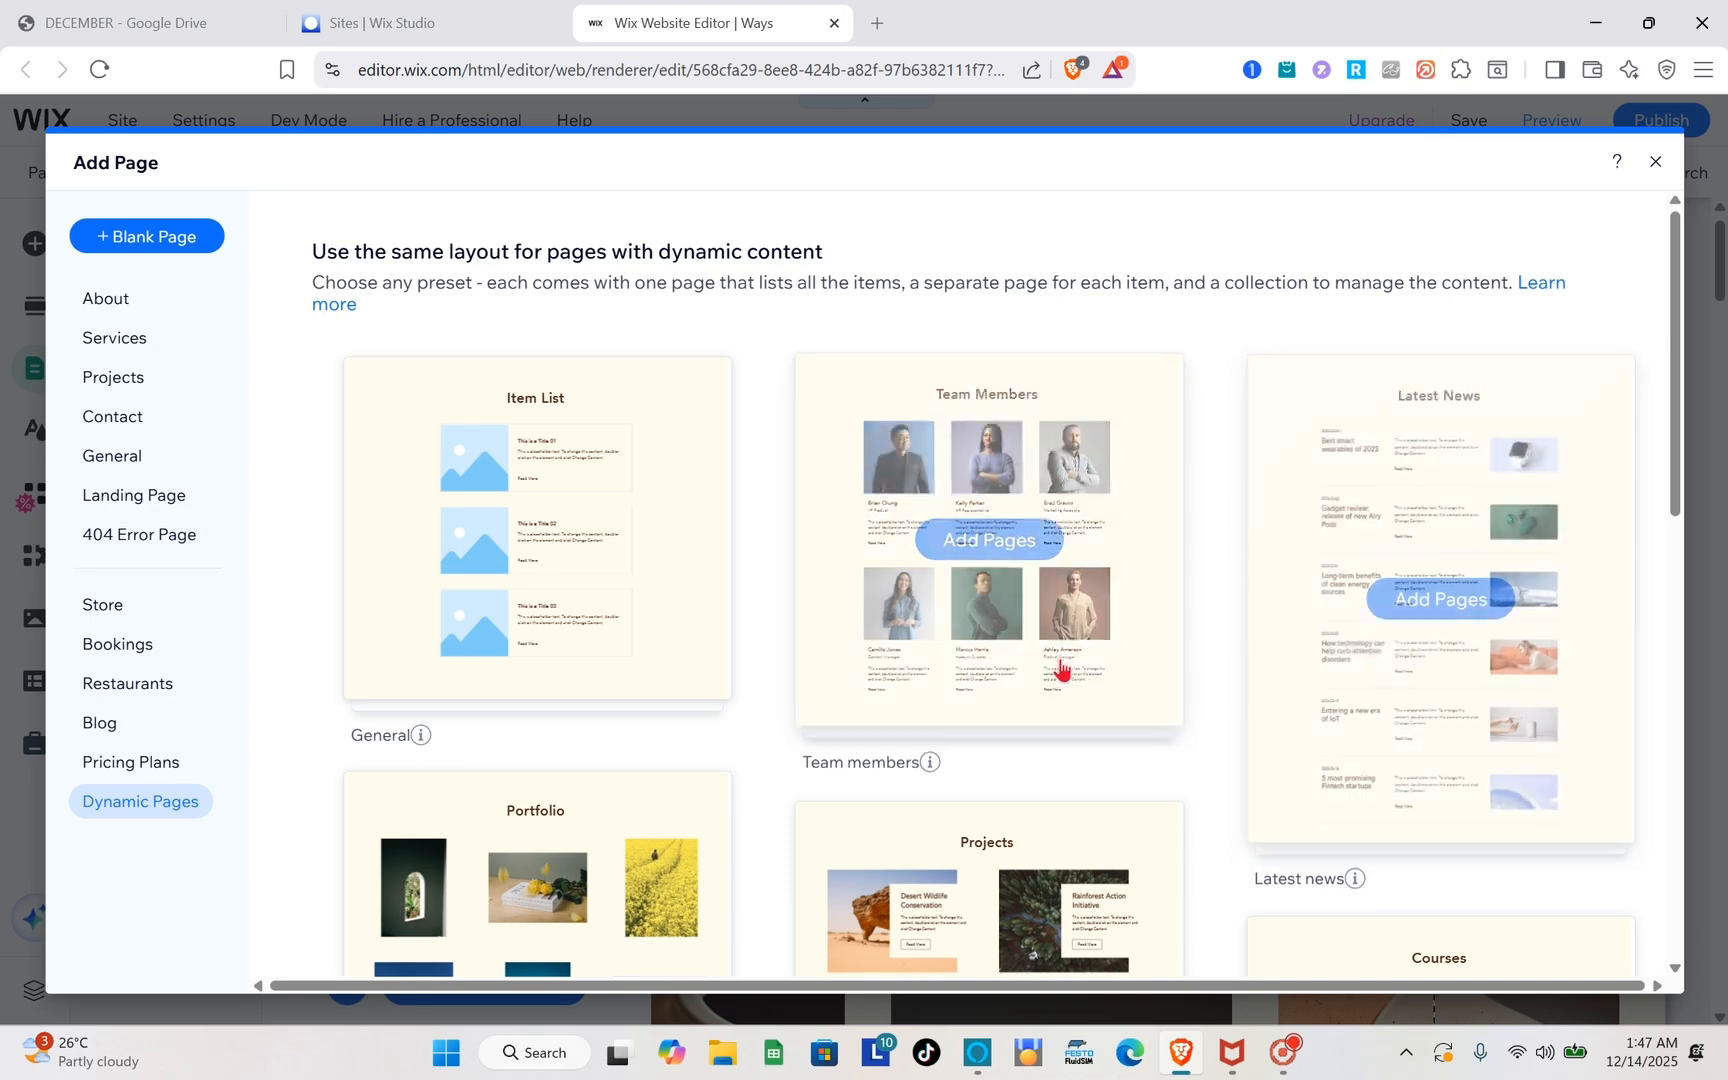
scroll(983, 802, down, 6)
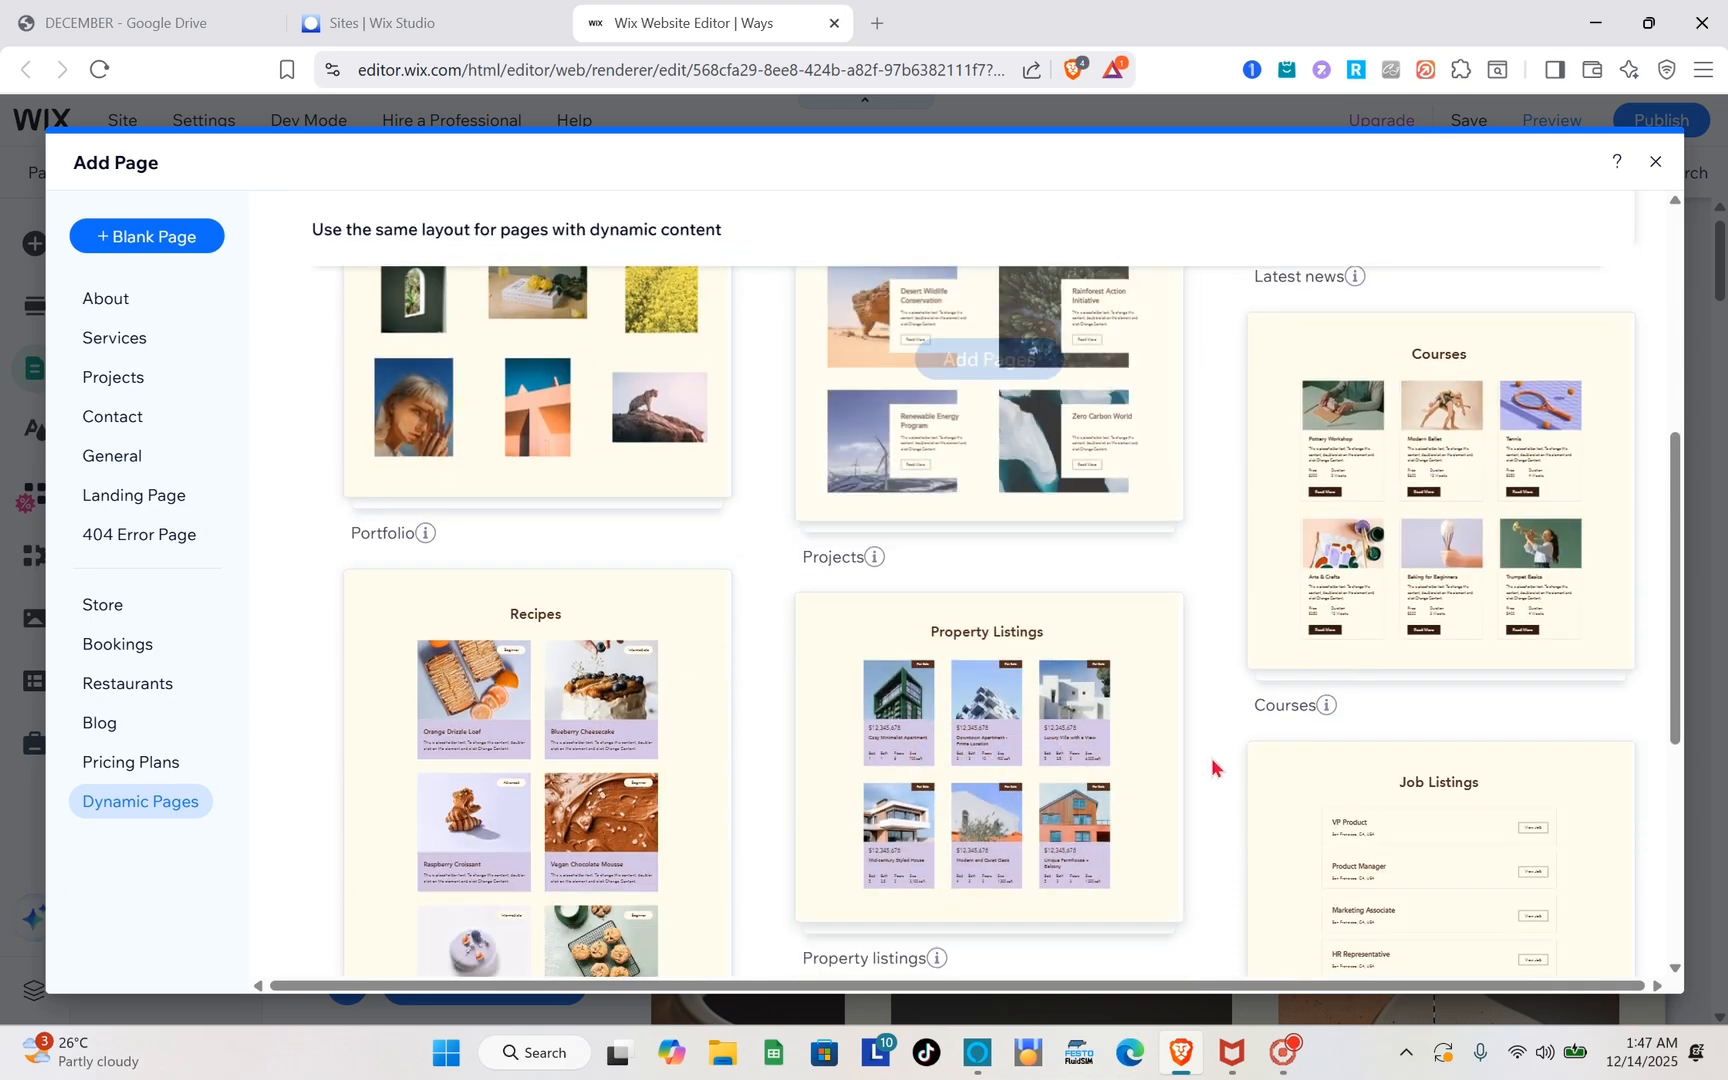
- Add the Courses dynamic page preset to the site and dismiss the item-order tip in its CMS collection
mouse_move(1425, 518)
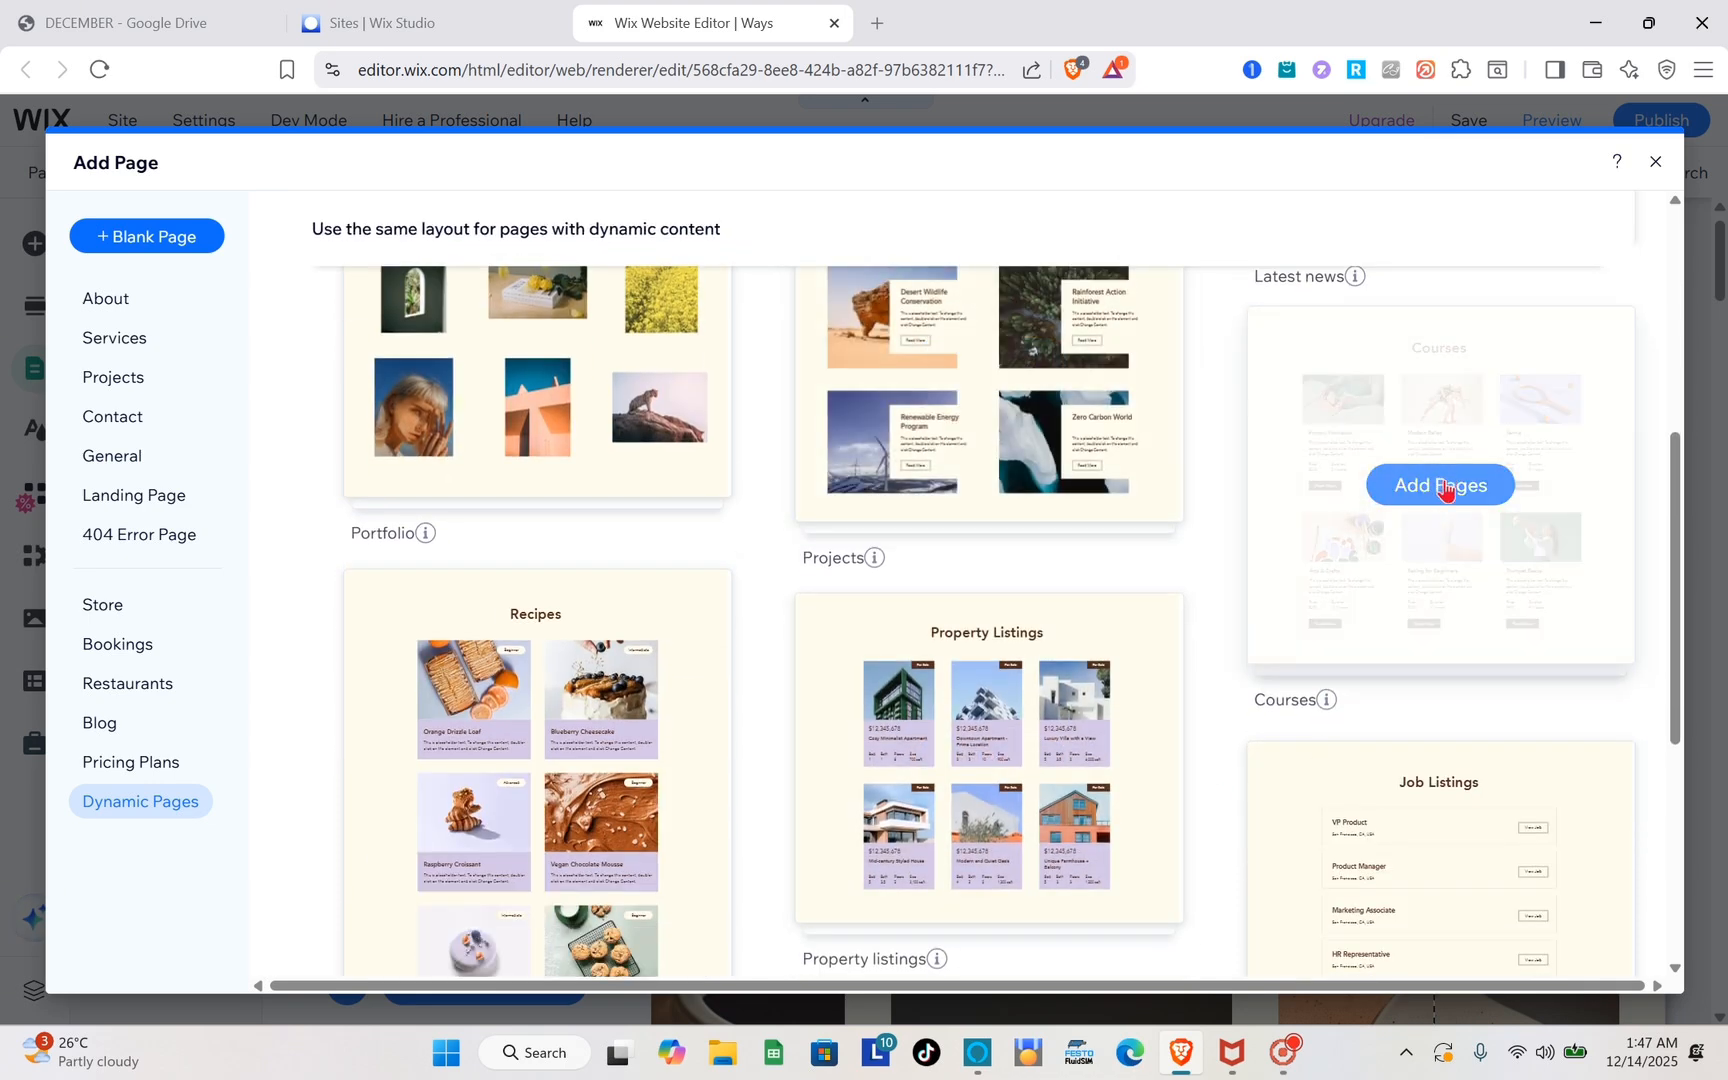
click(1444, 488)
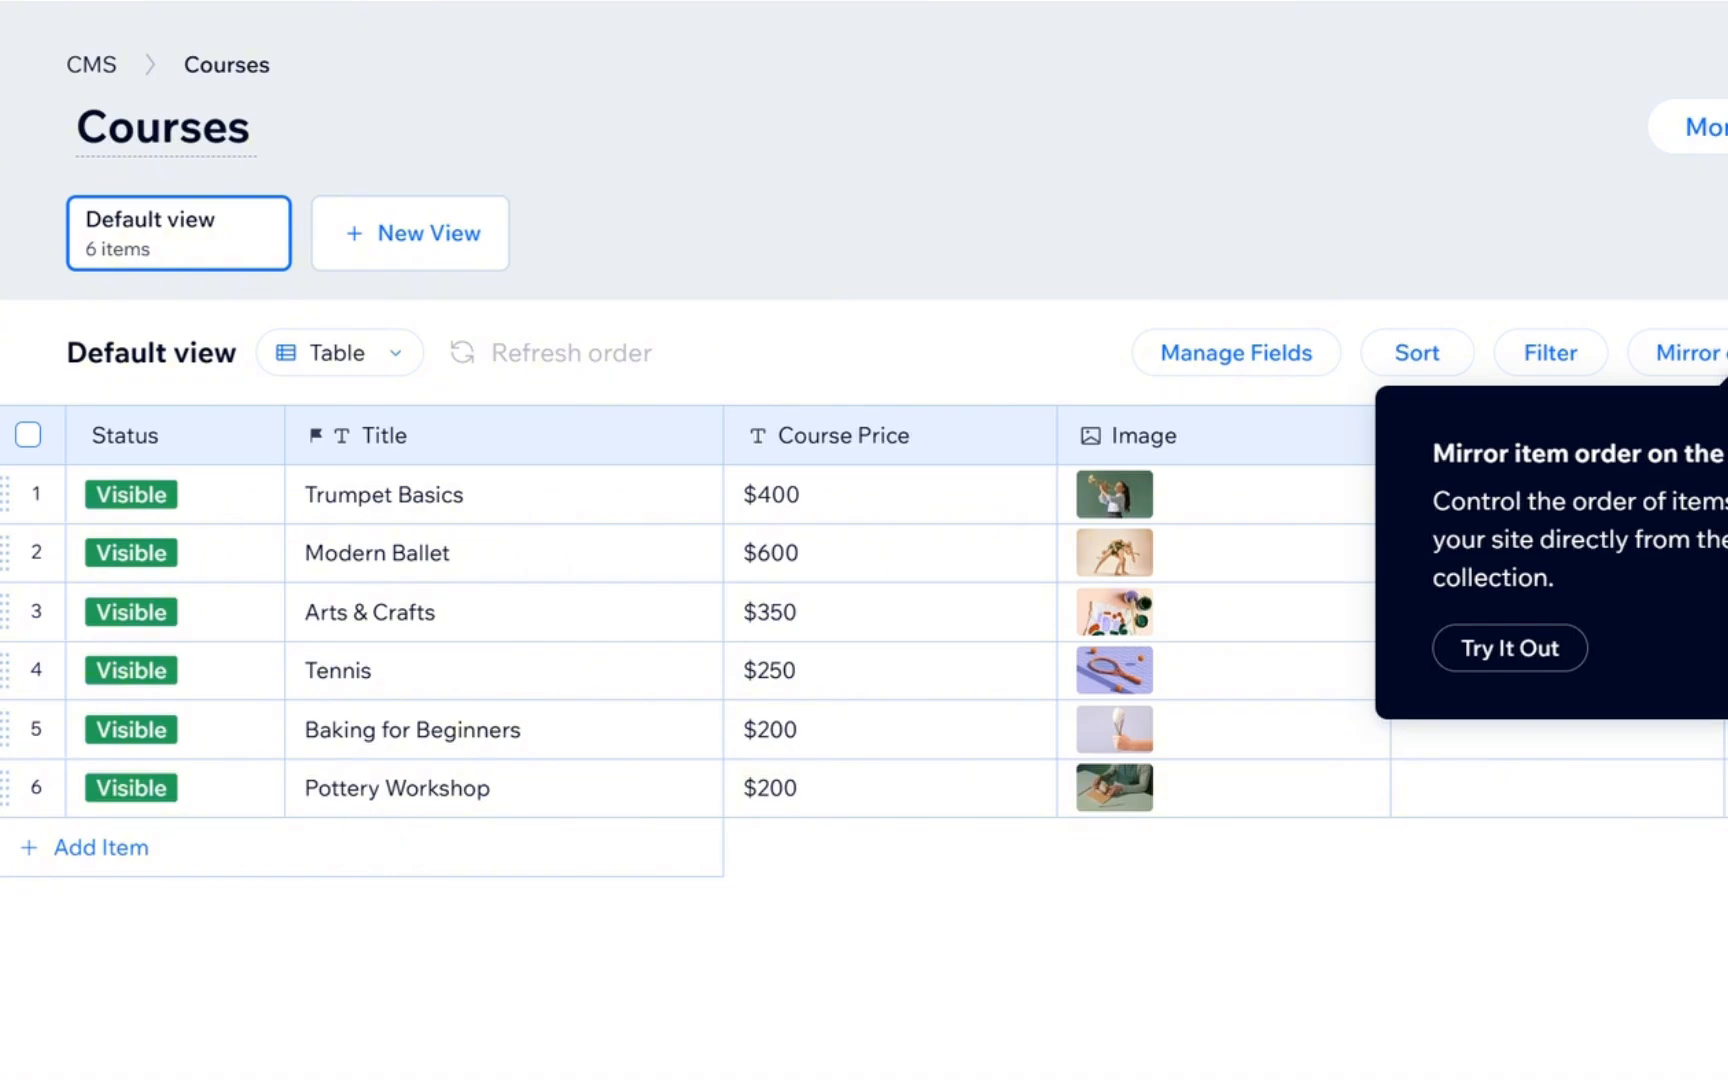
click(1726, 420)
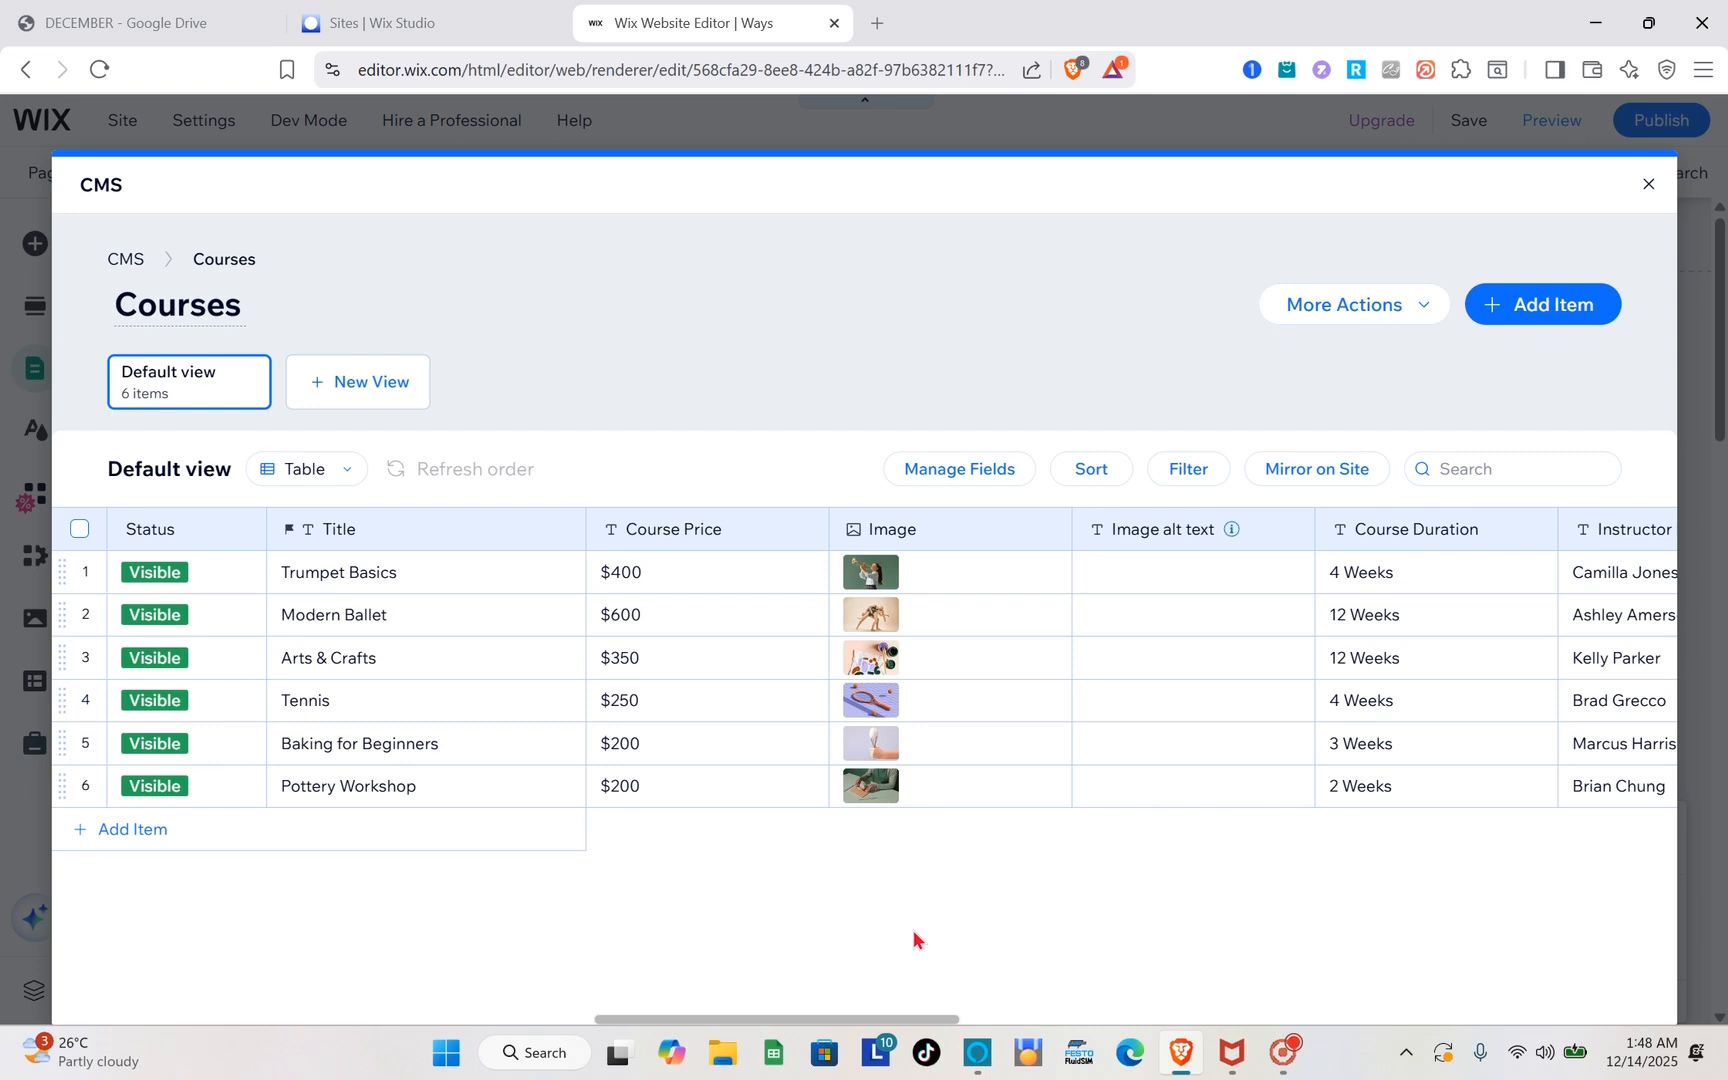
click(82, 533)
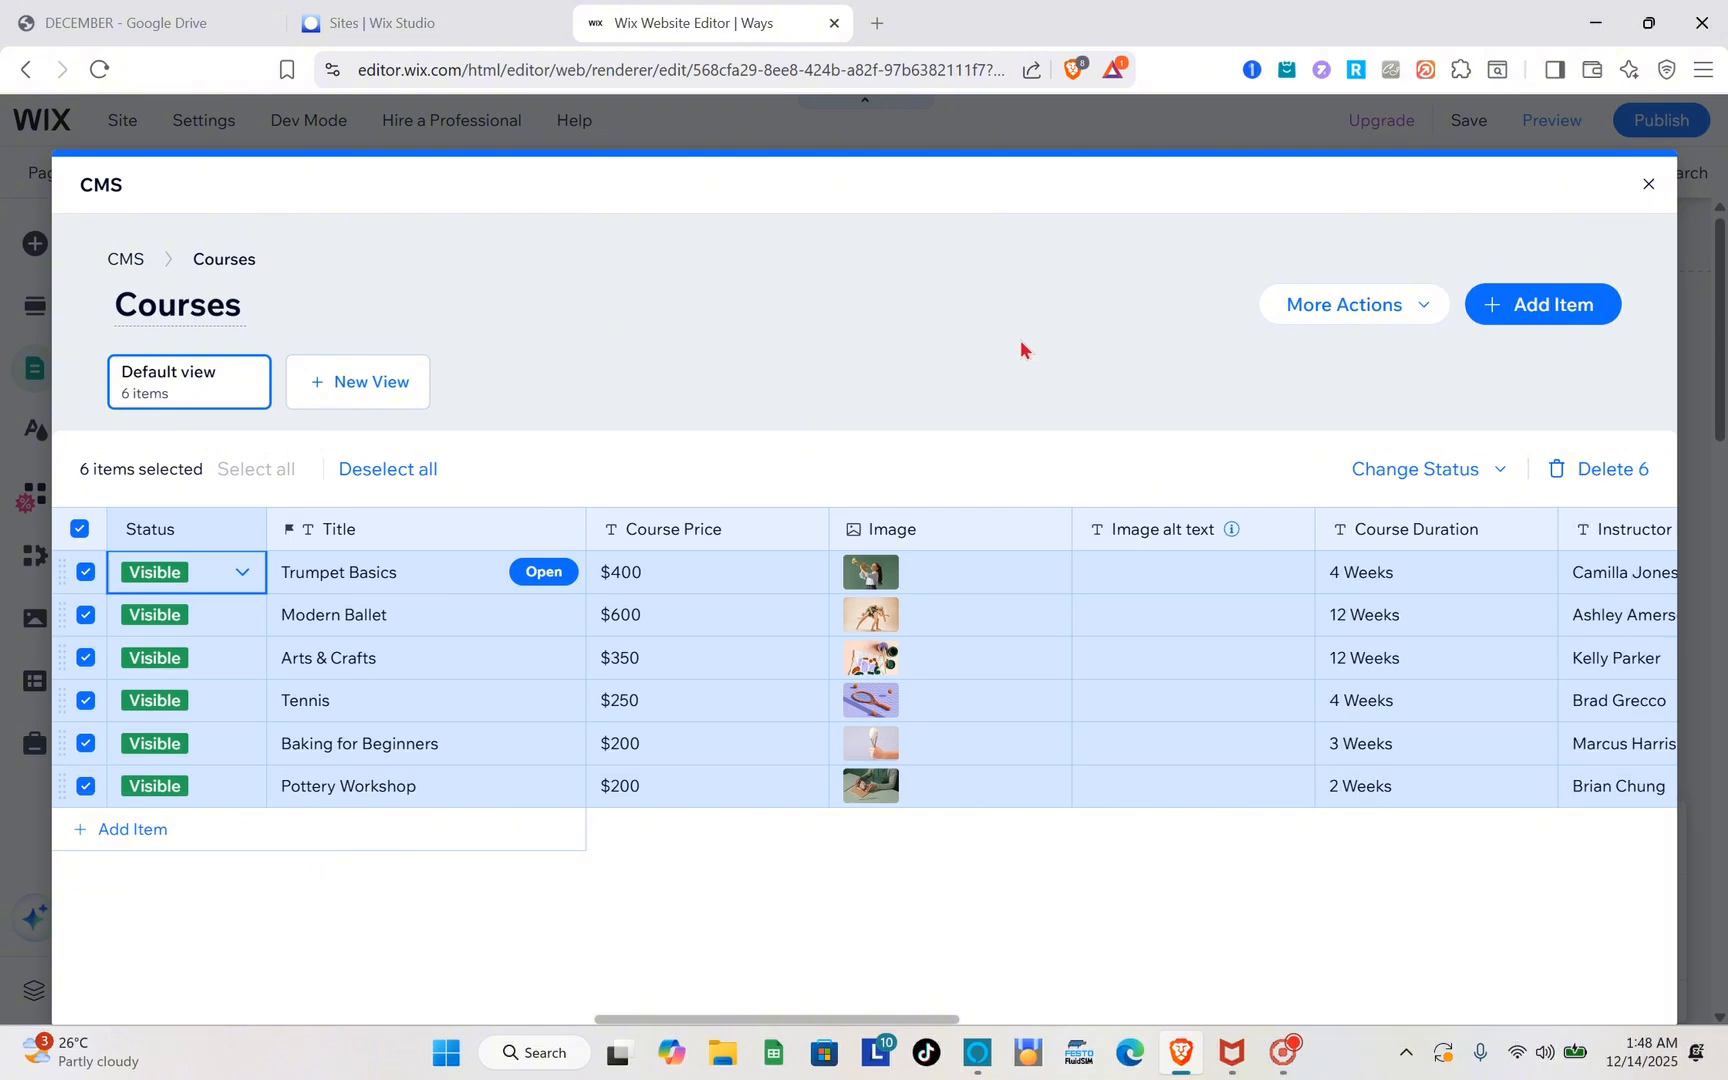
click(1395, 326)
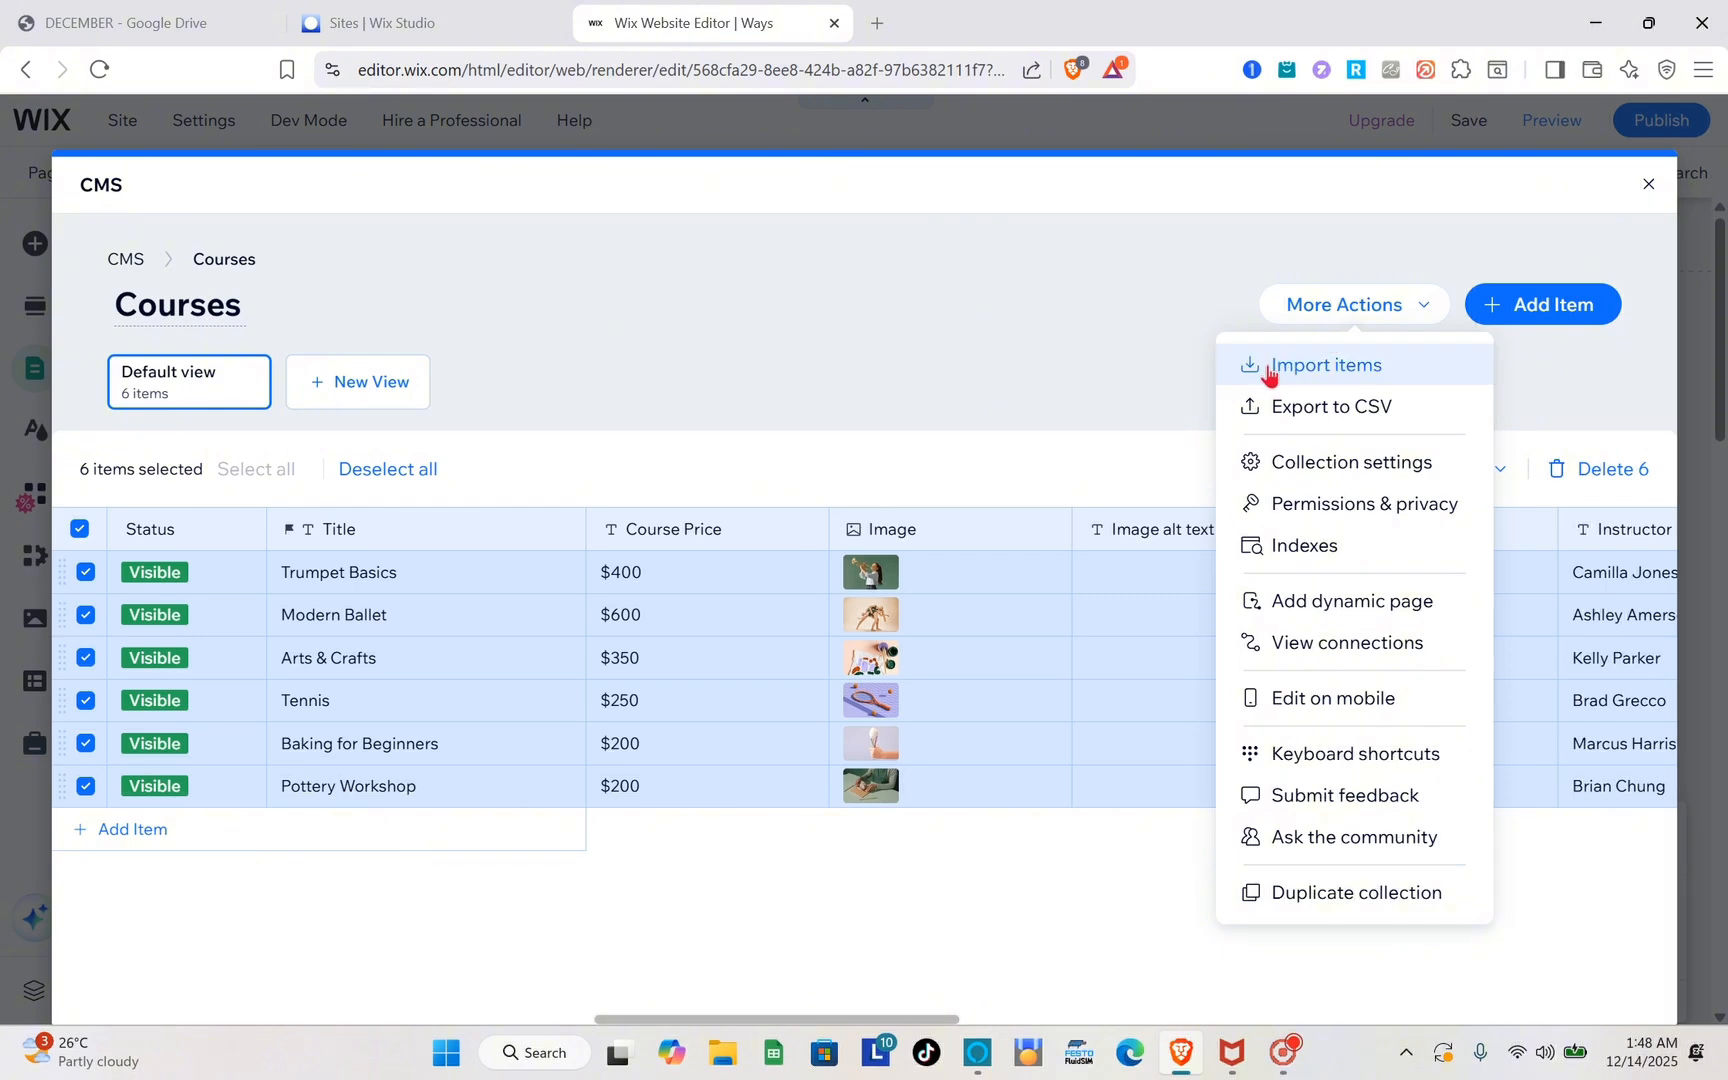
click(1013, 360)
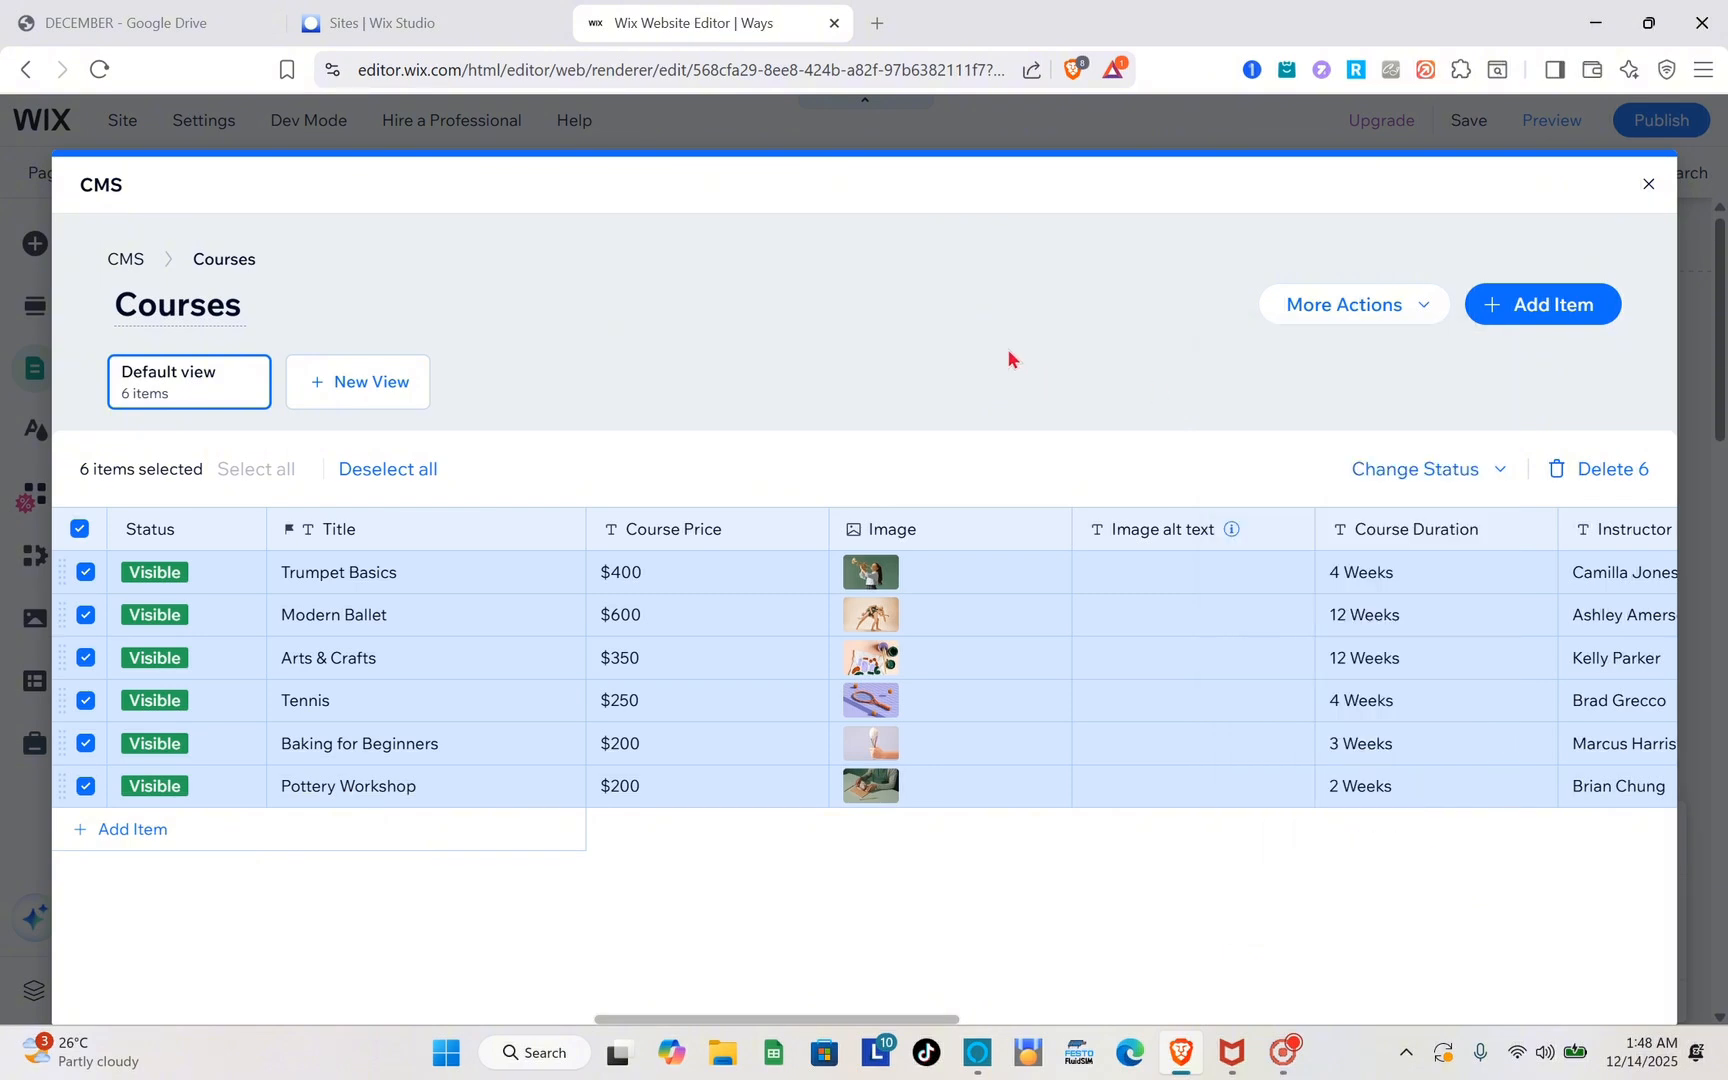
click(85, 528)
click(85, 528)
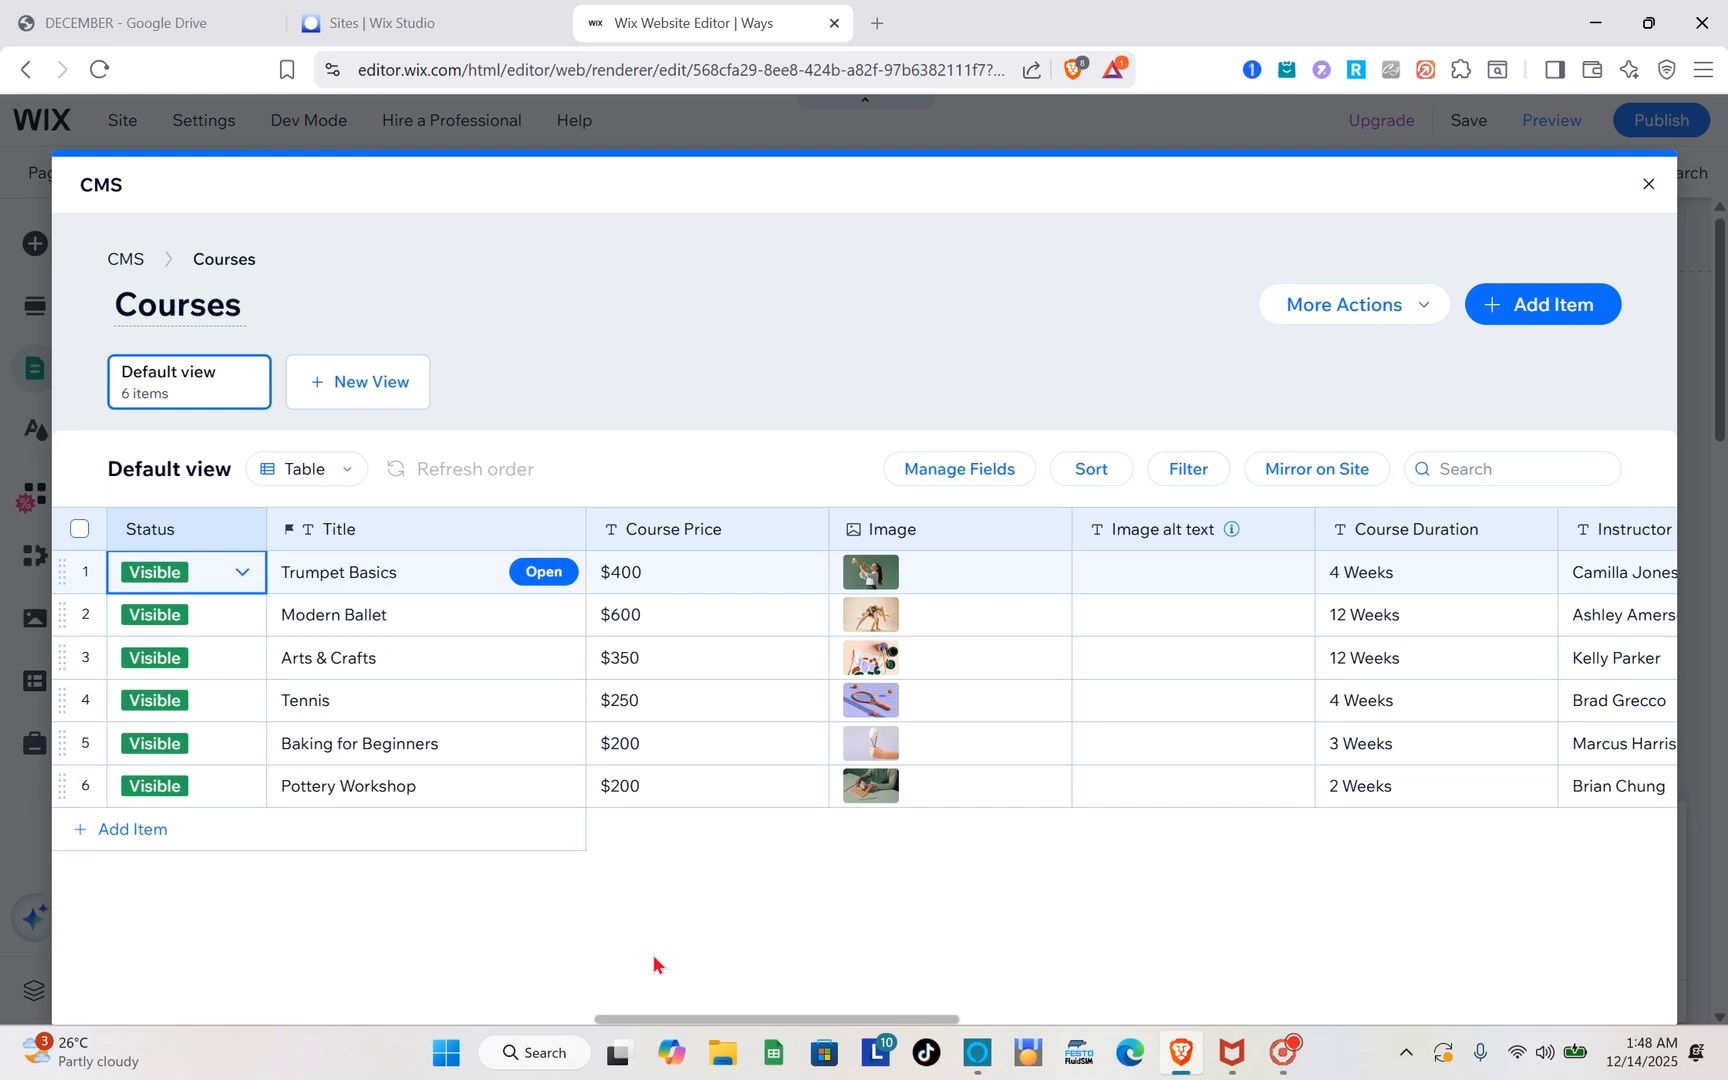
- Replace the Trumpet Basics item's image with the Media from Wix photo of a man sitting at a desk with a laptop
click(884, 587)
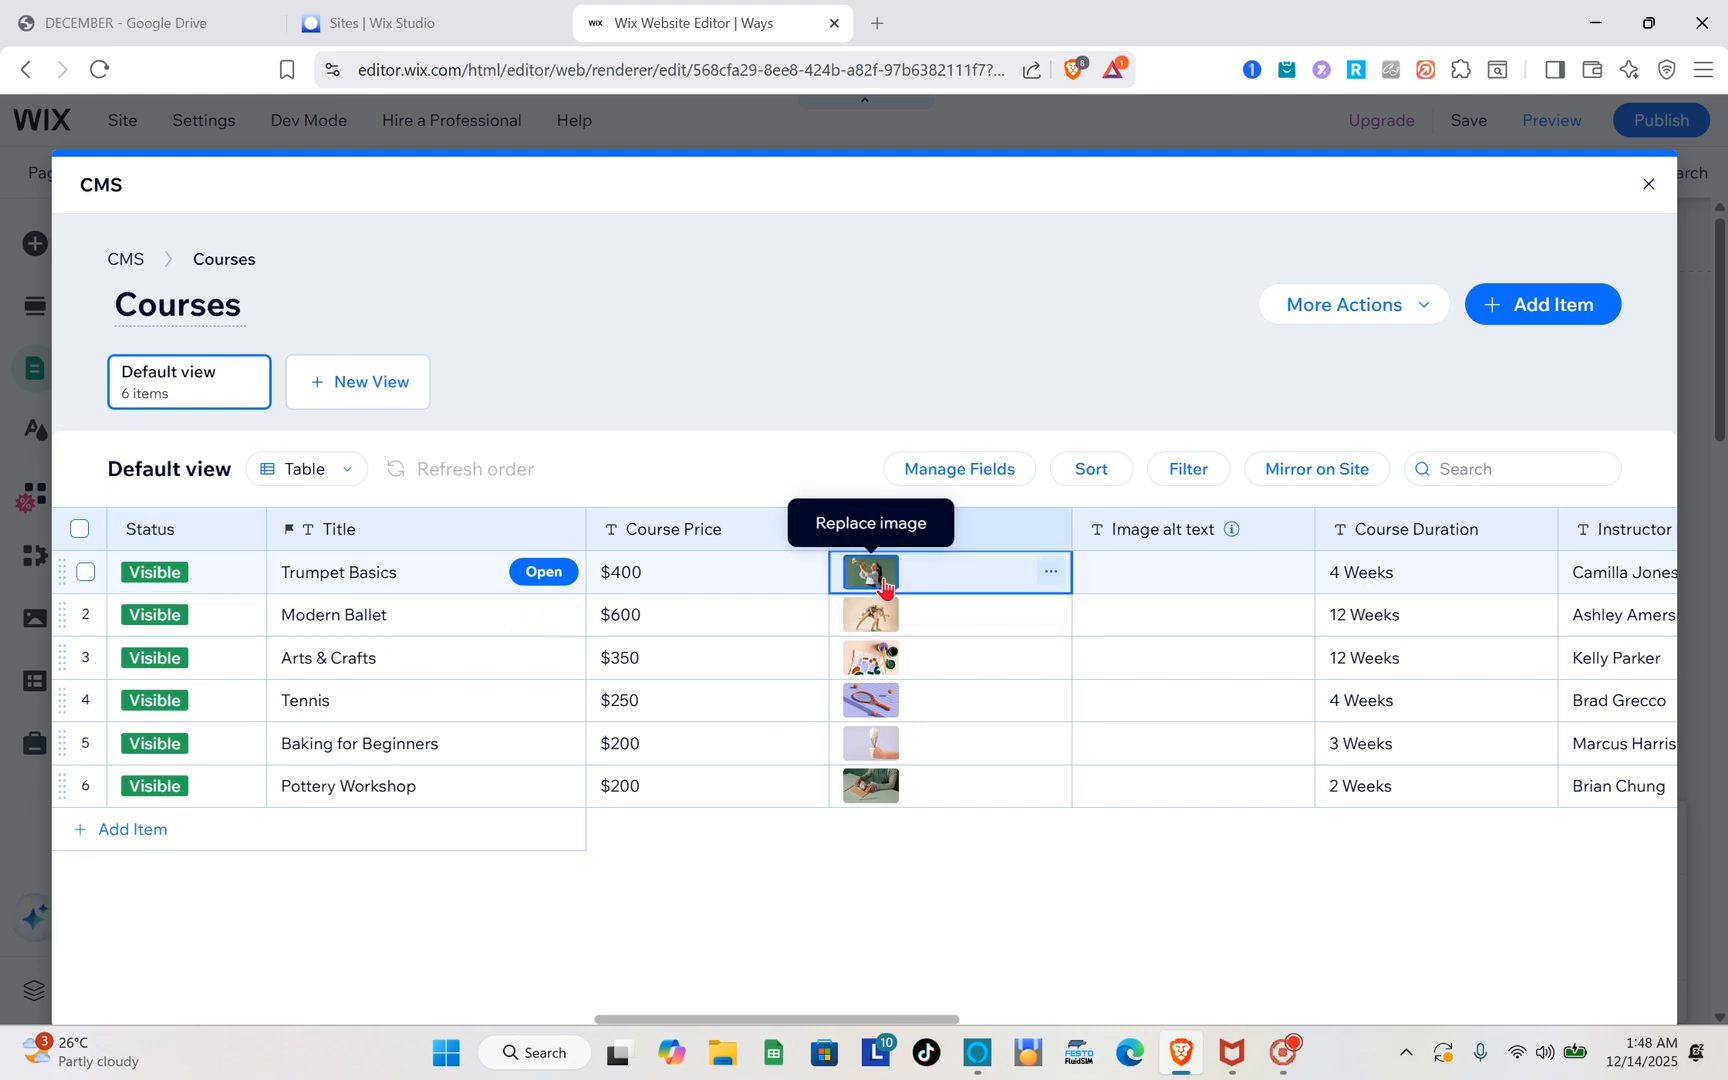
click(871, 573)
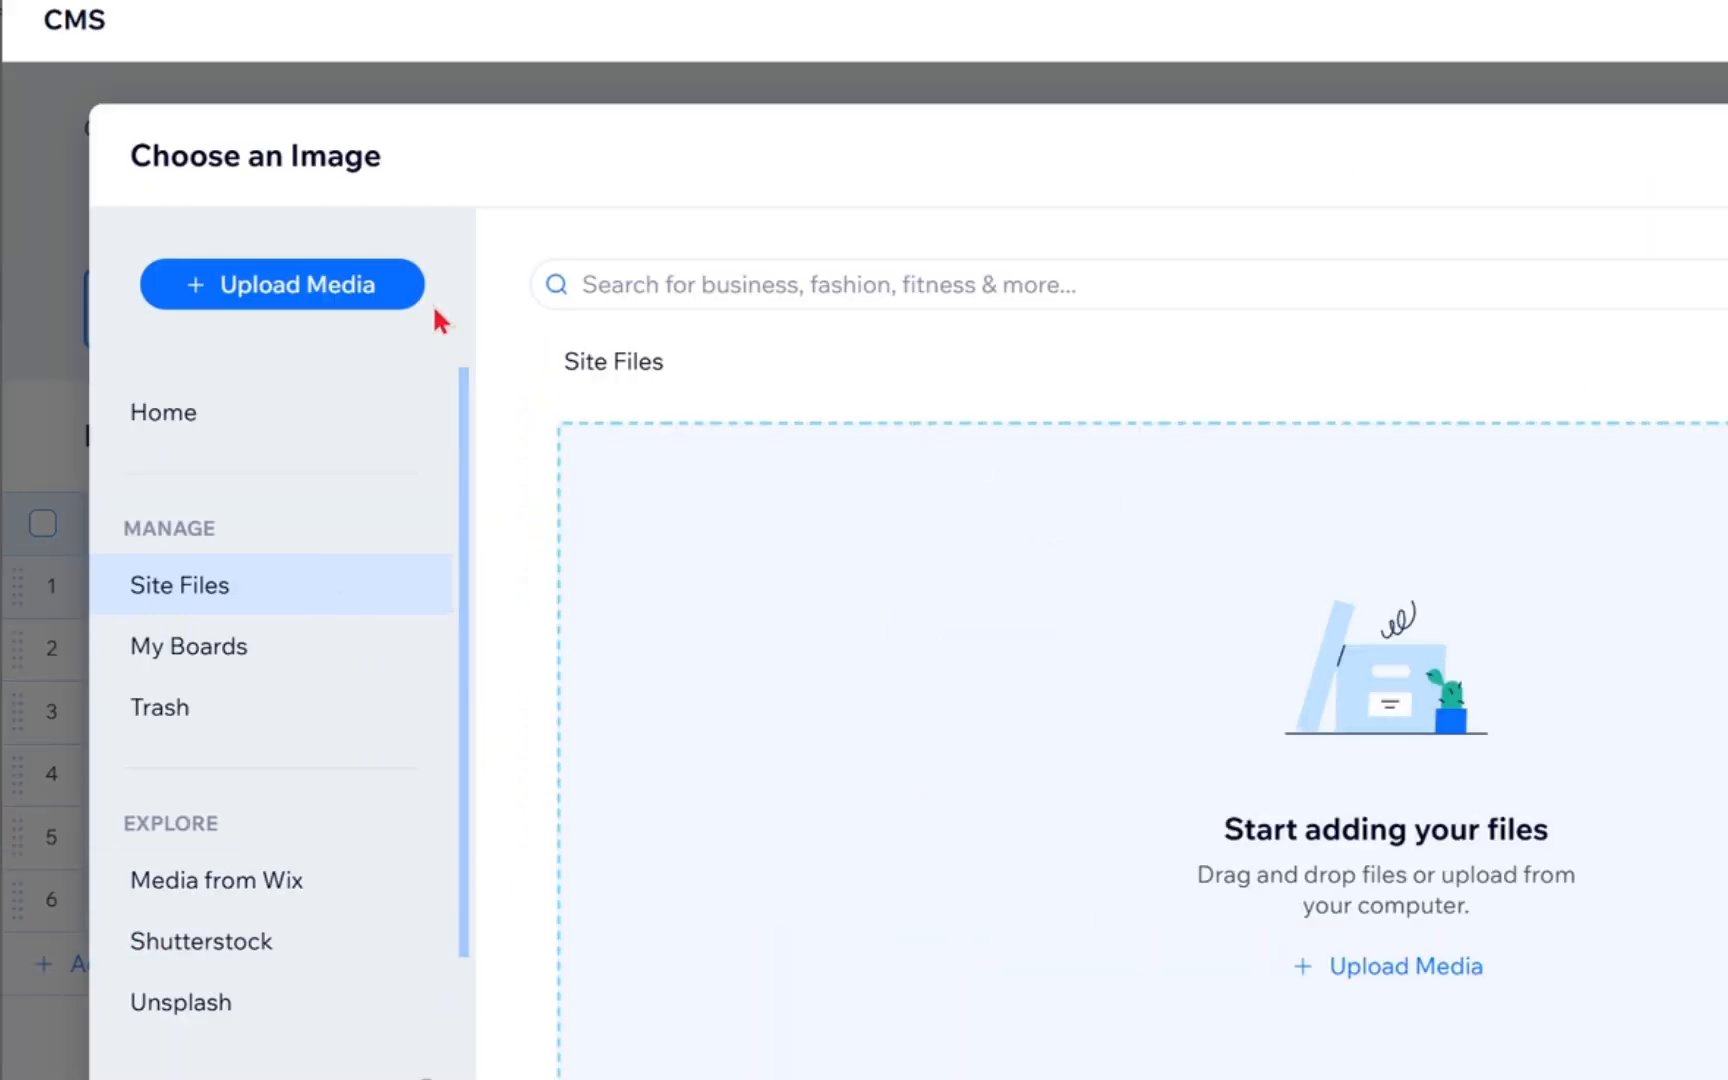
click(289, 312)
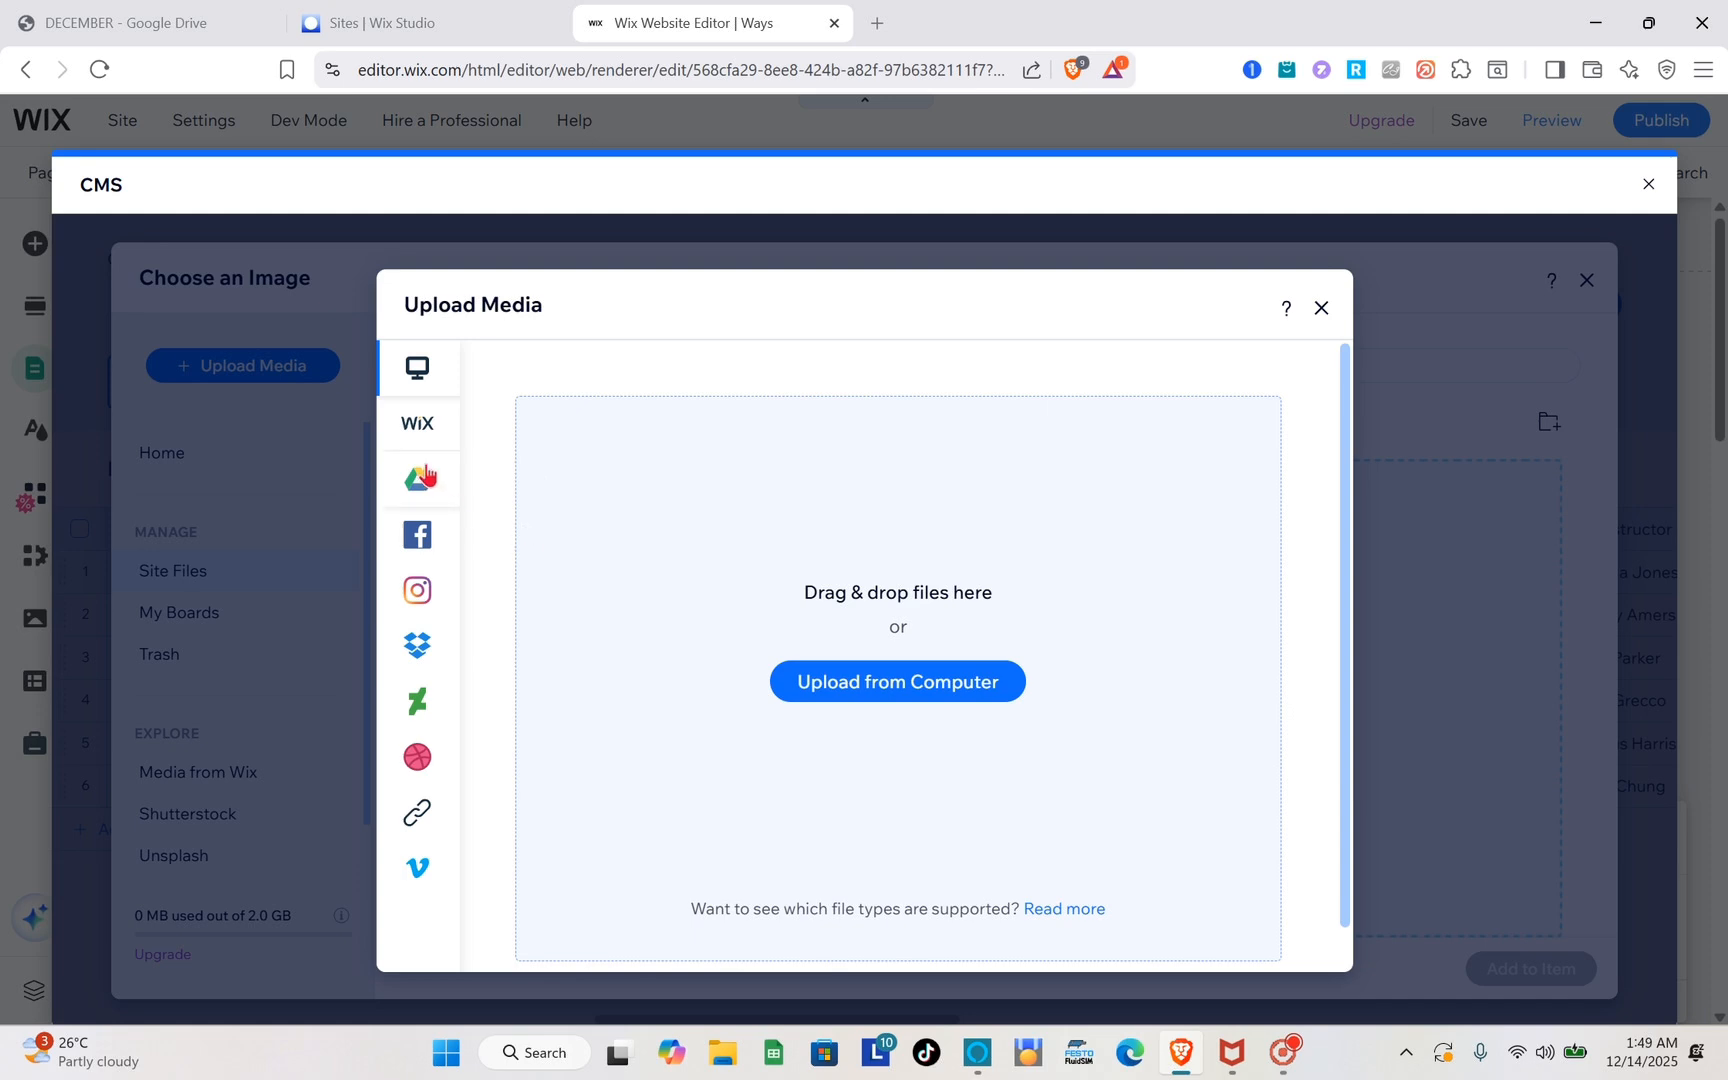
mouse_move(462, 405)
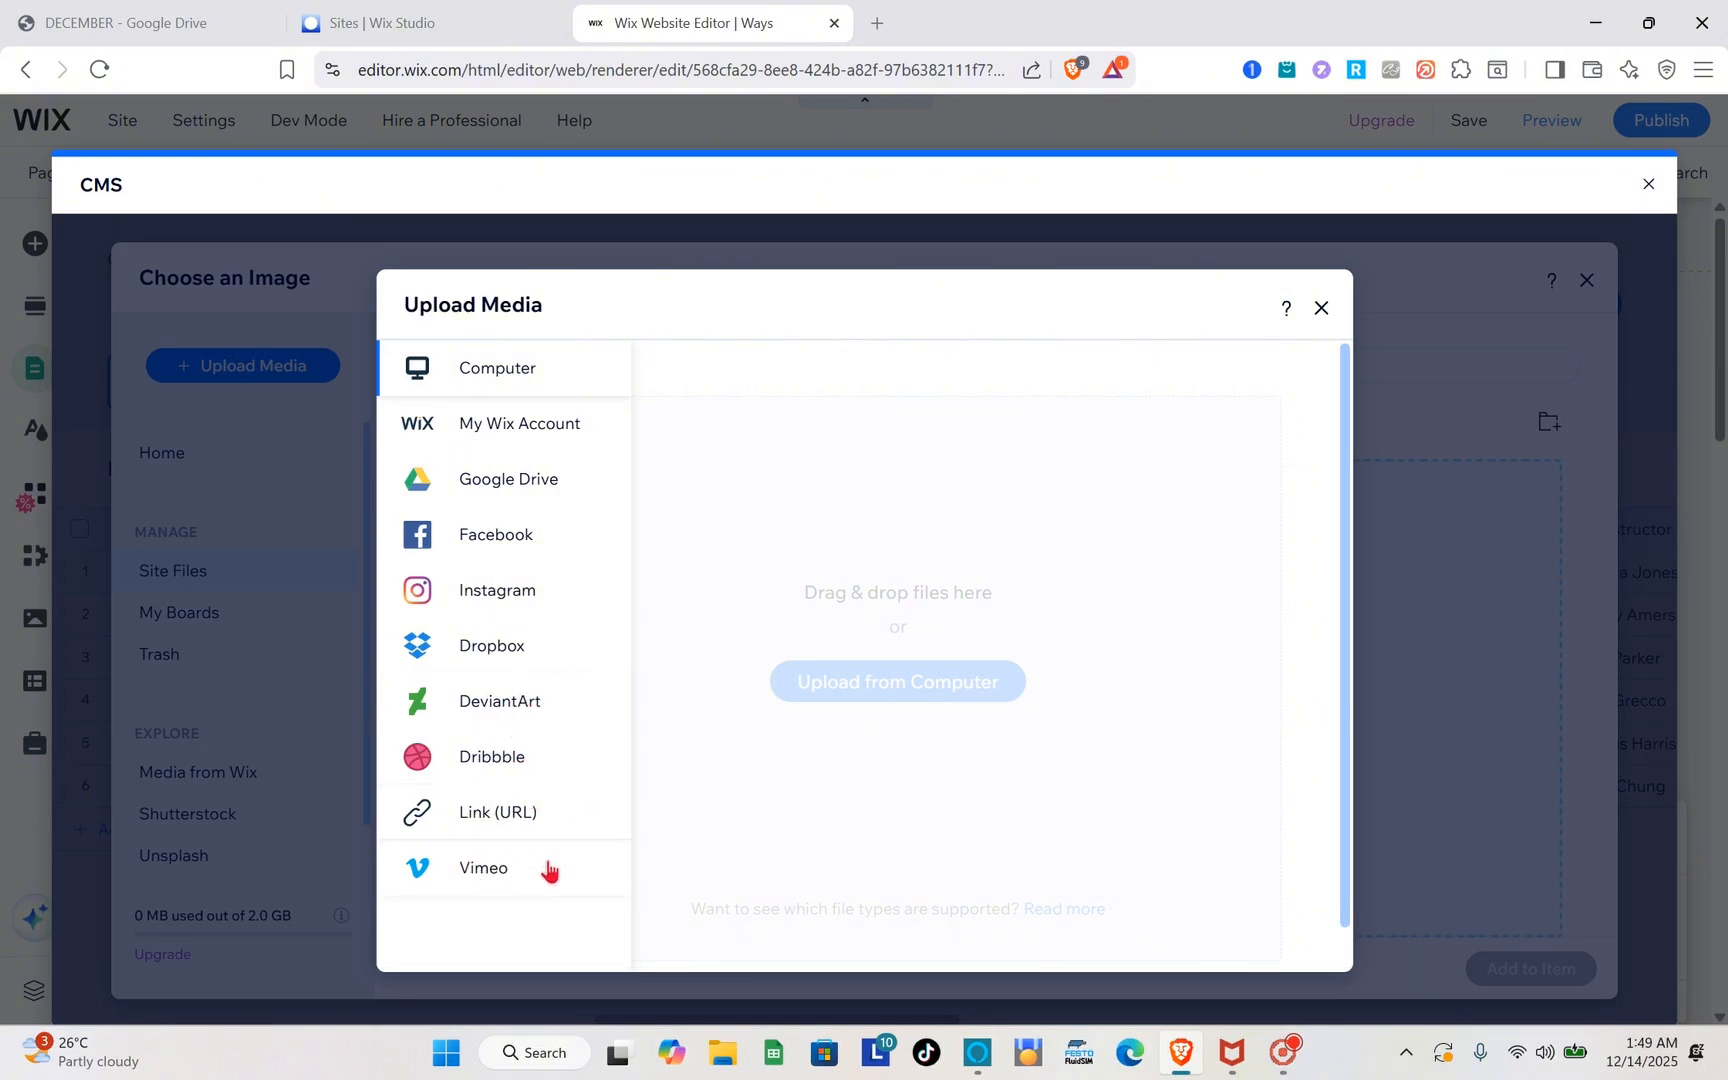
click(1321, 307)
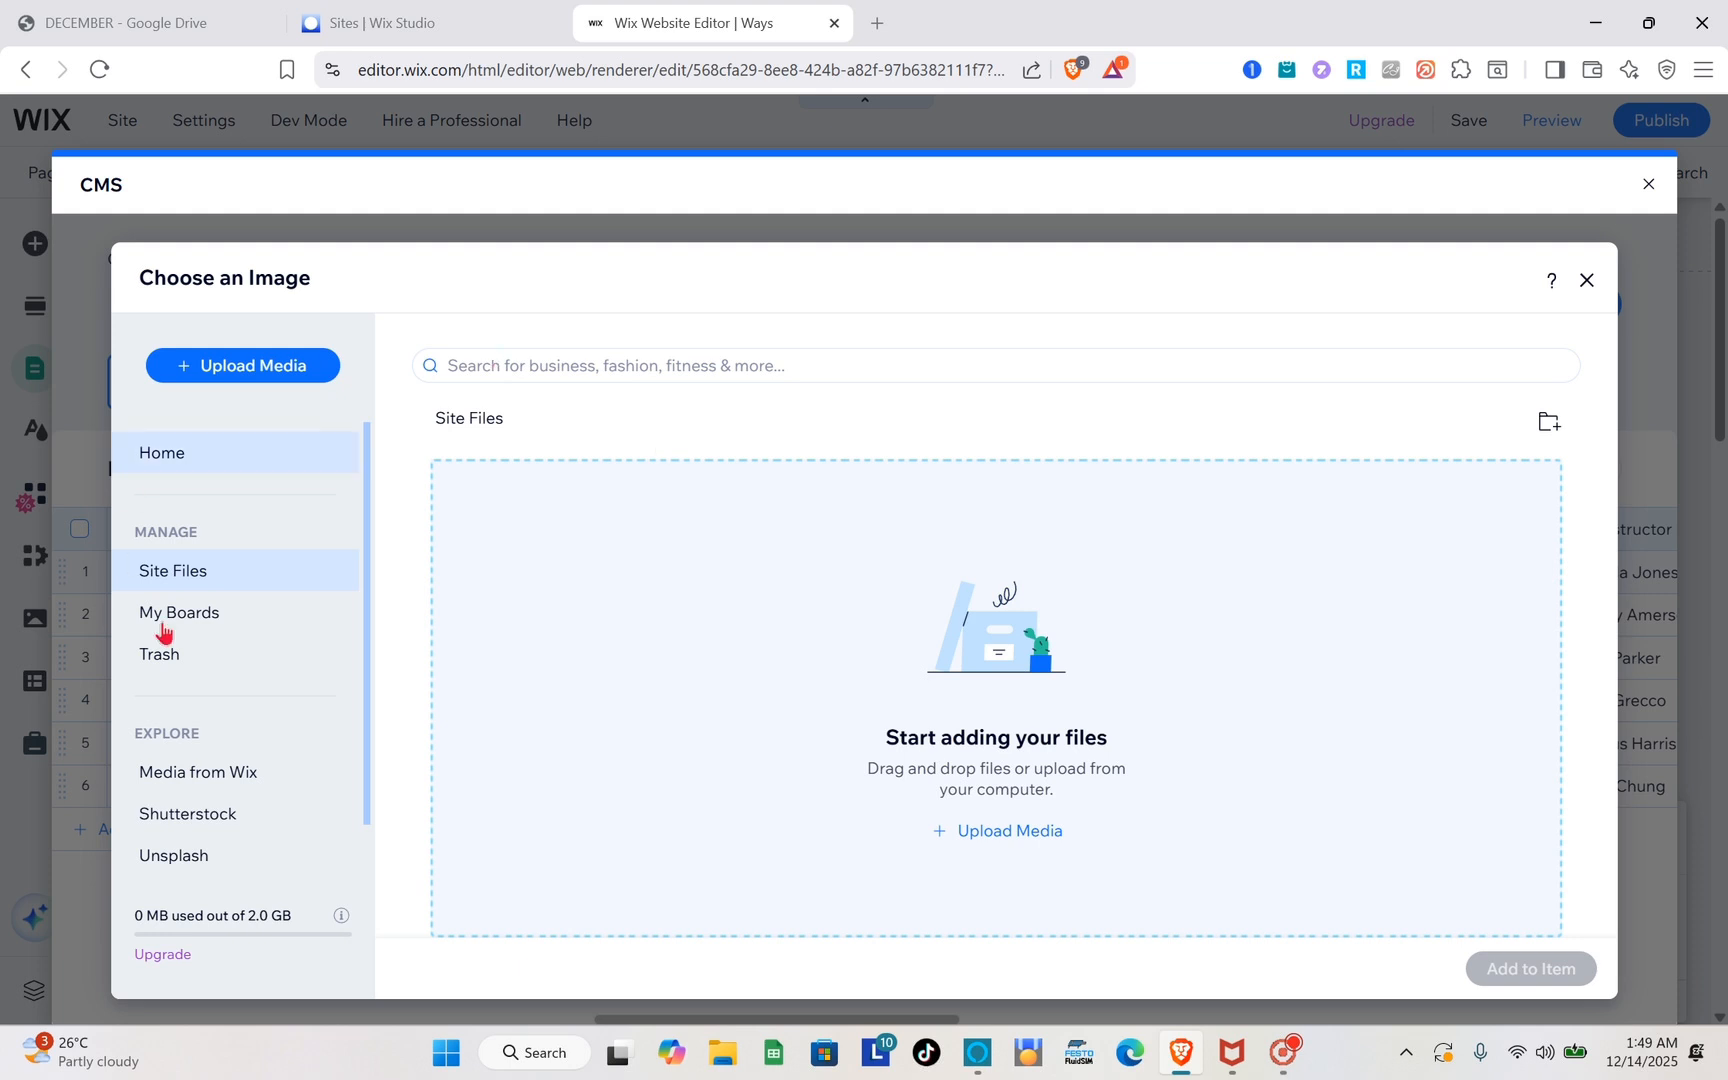
click(251, 787)
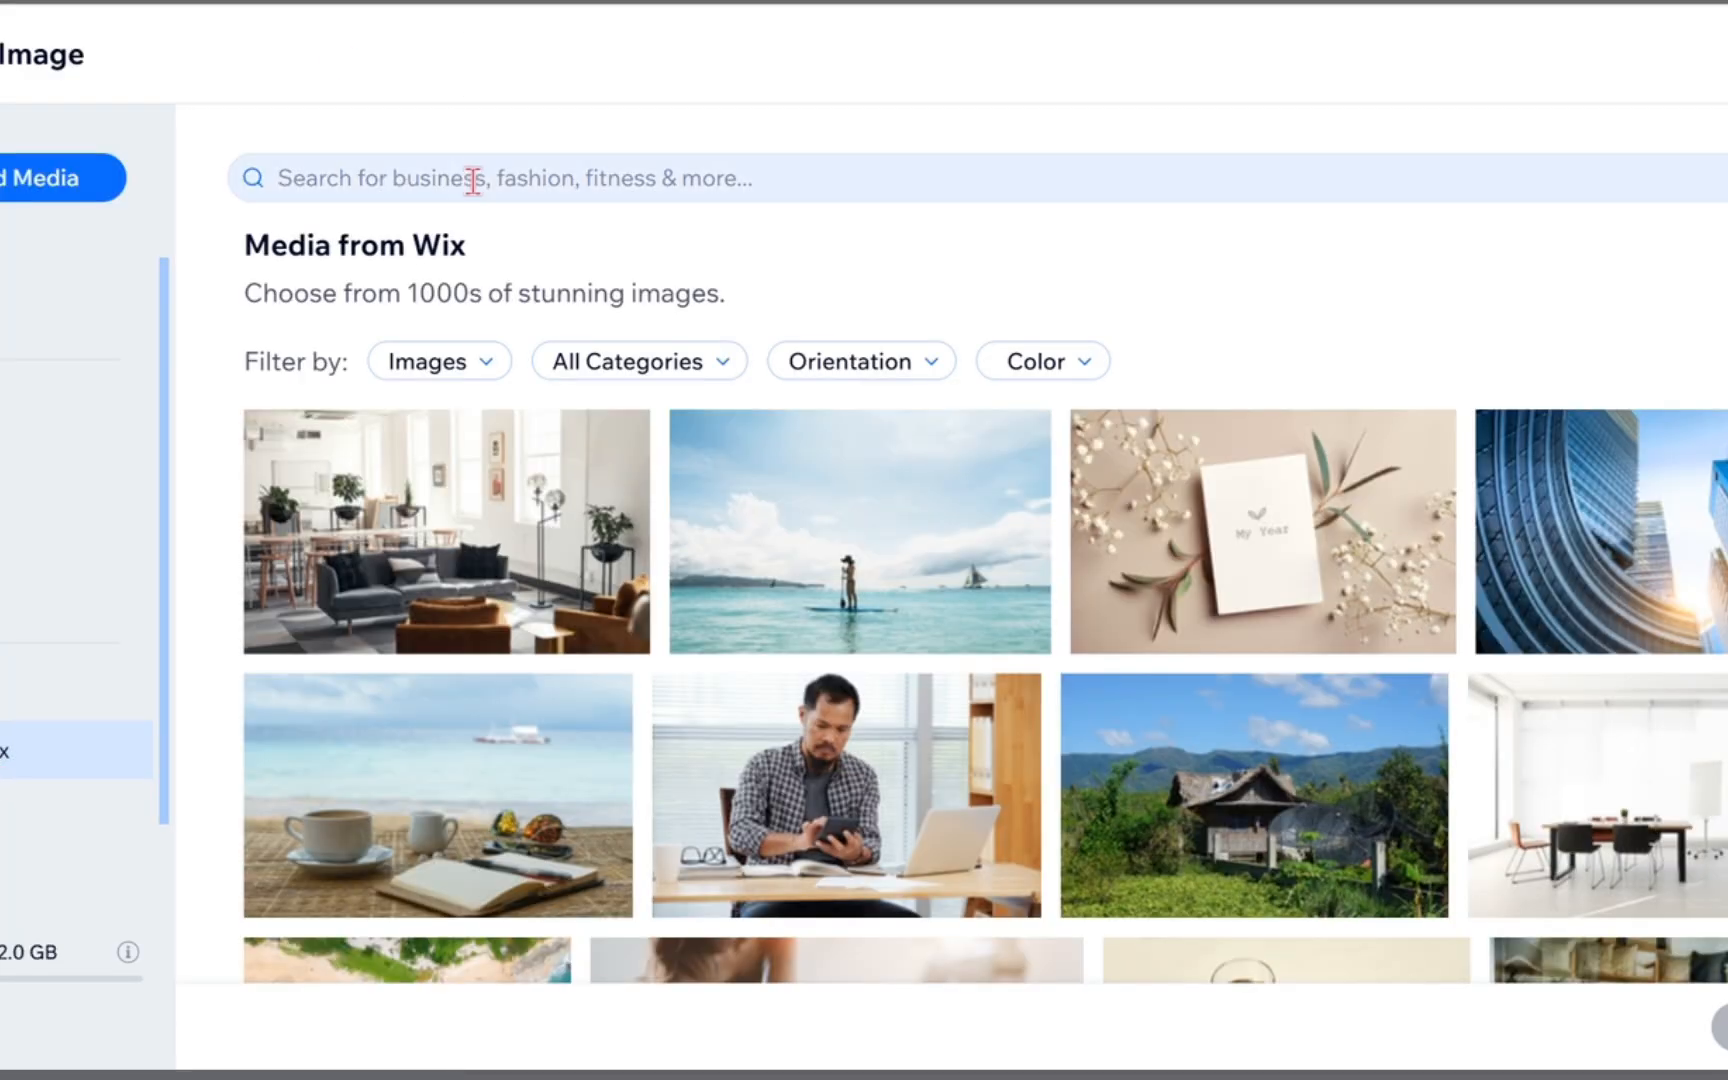
click(870, 785)
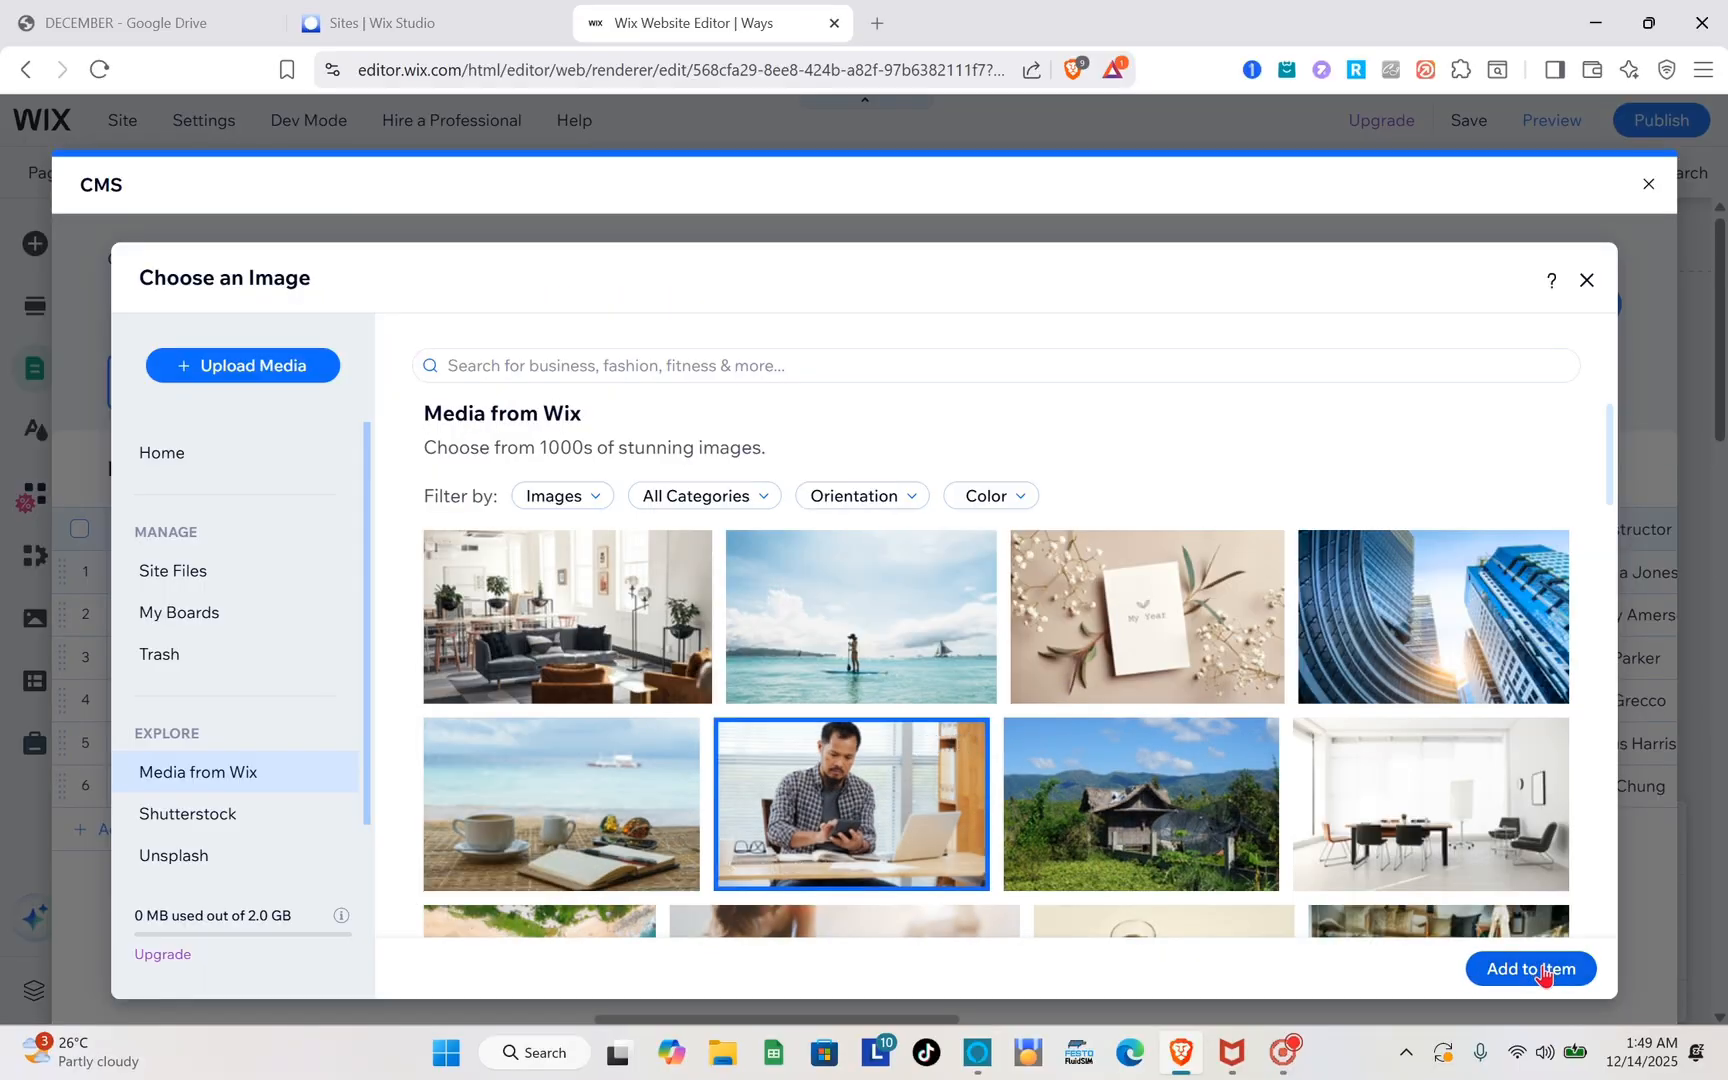
click(1531, 968)
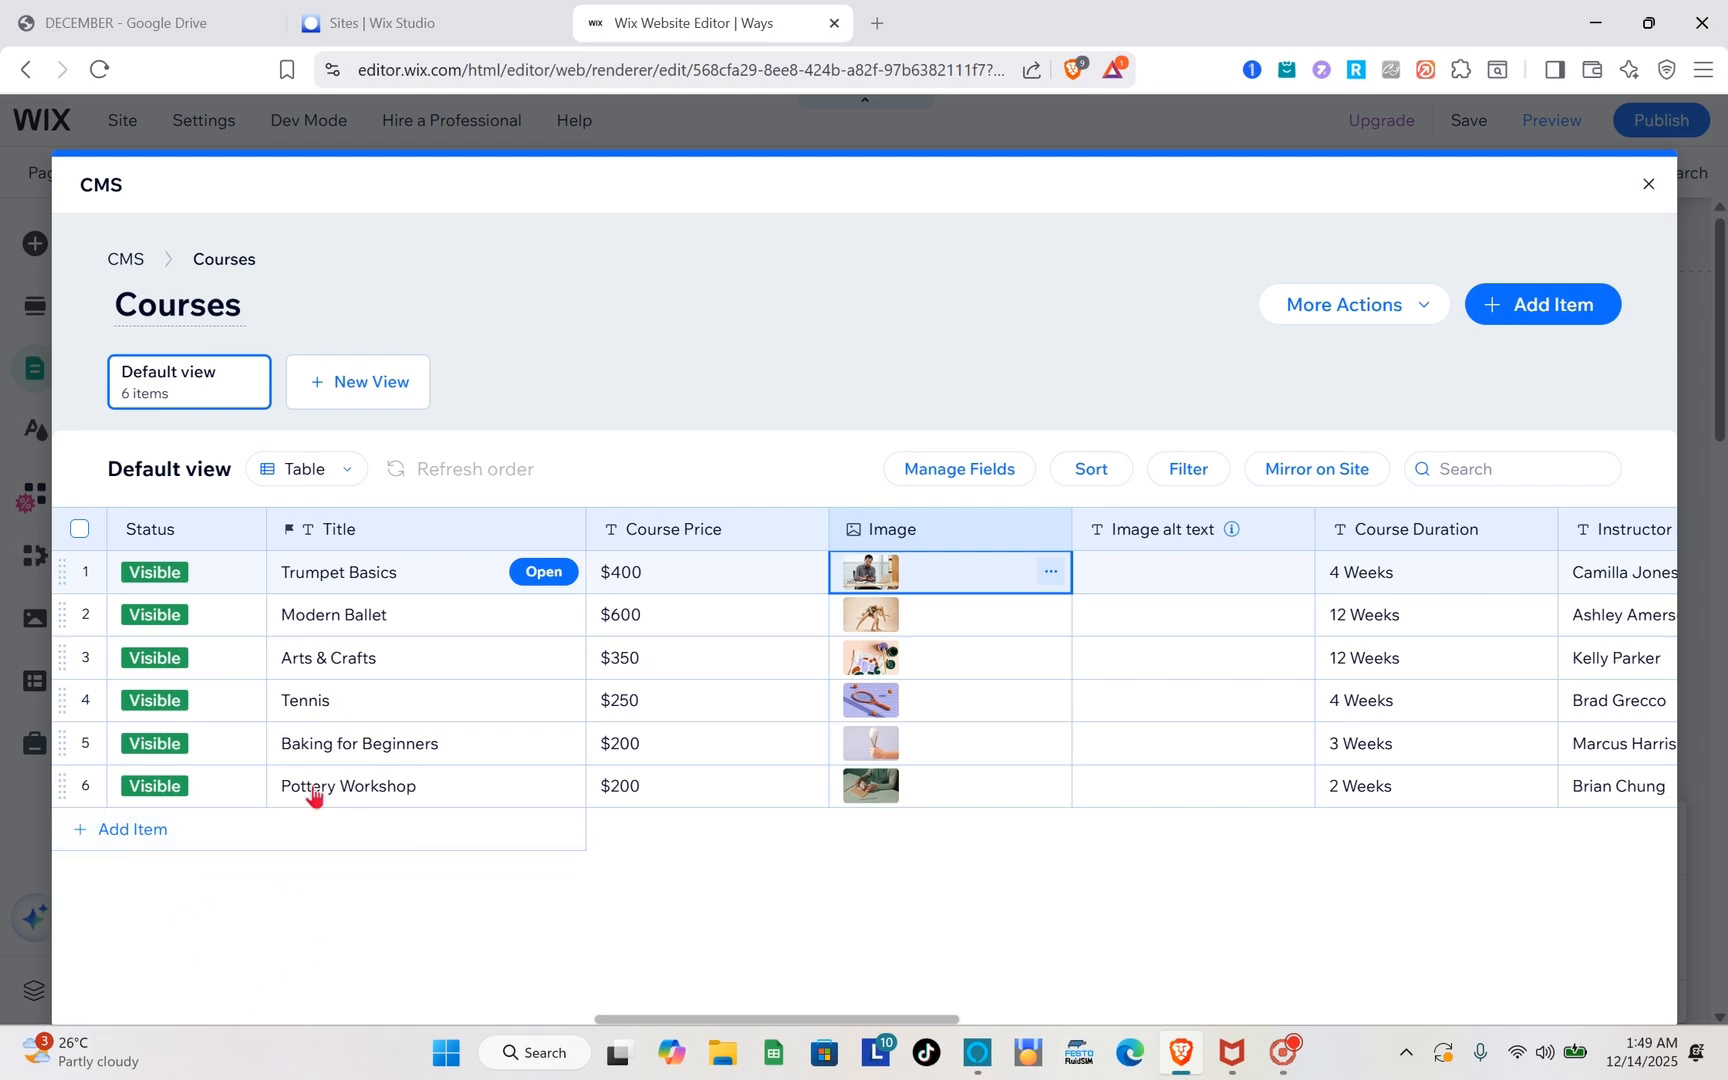
- Add a blank item to the end of the Courses collection
click(147, 829)
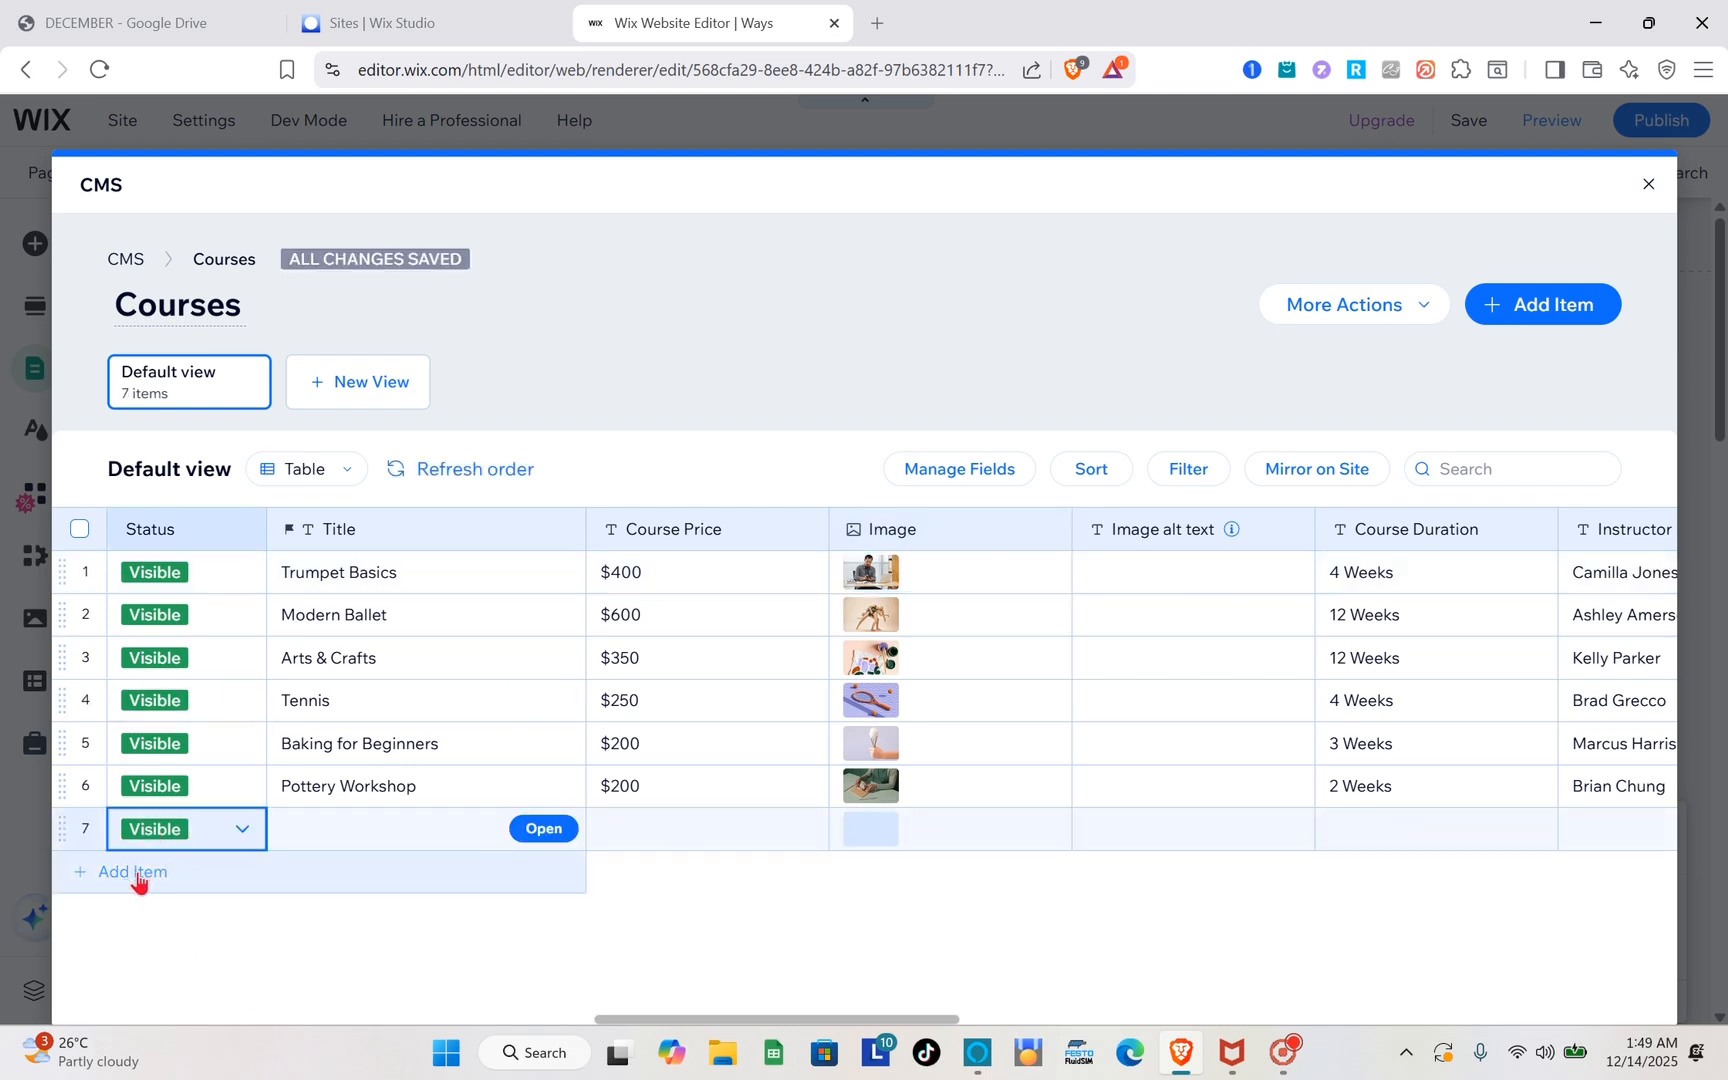
- Add a second blank item to the end of the Courses collection and close the collection and the site pages panel
click(138, 873)
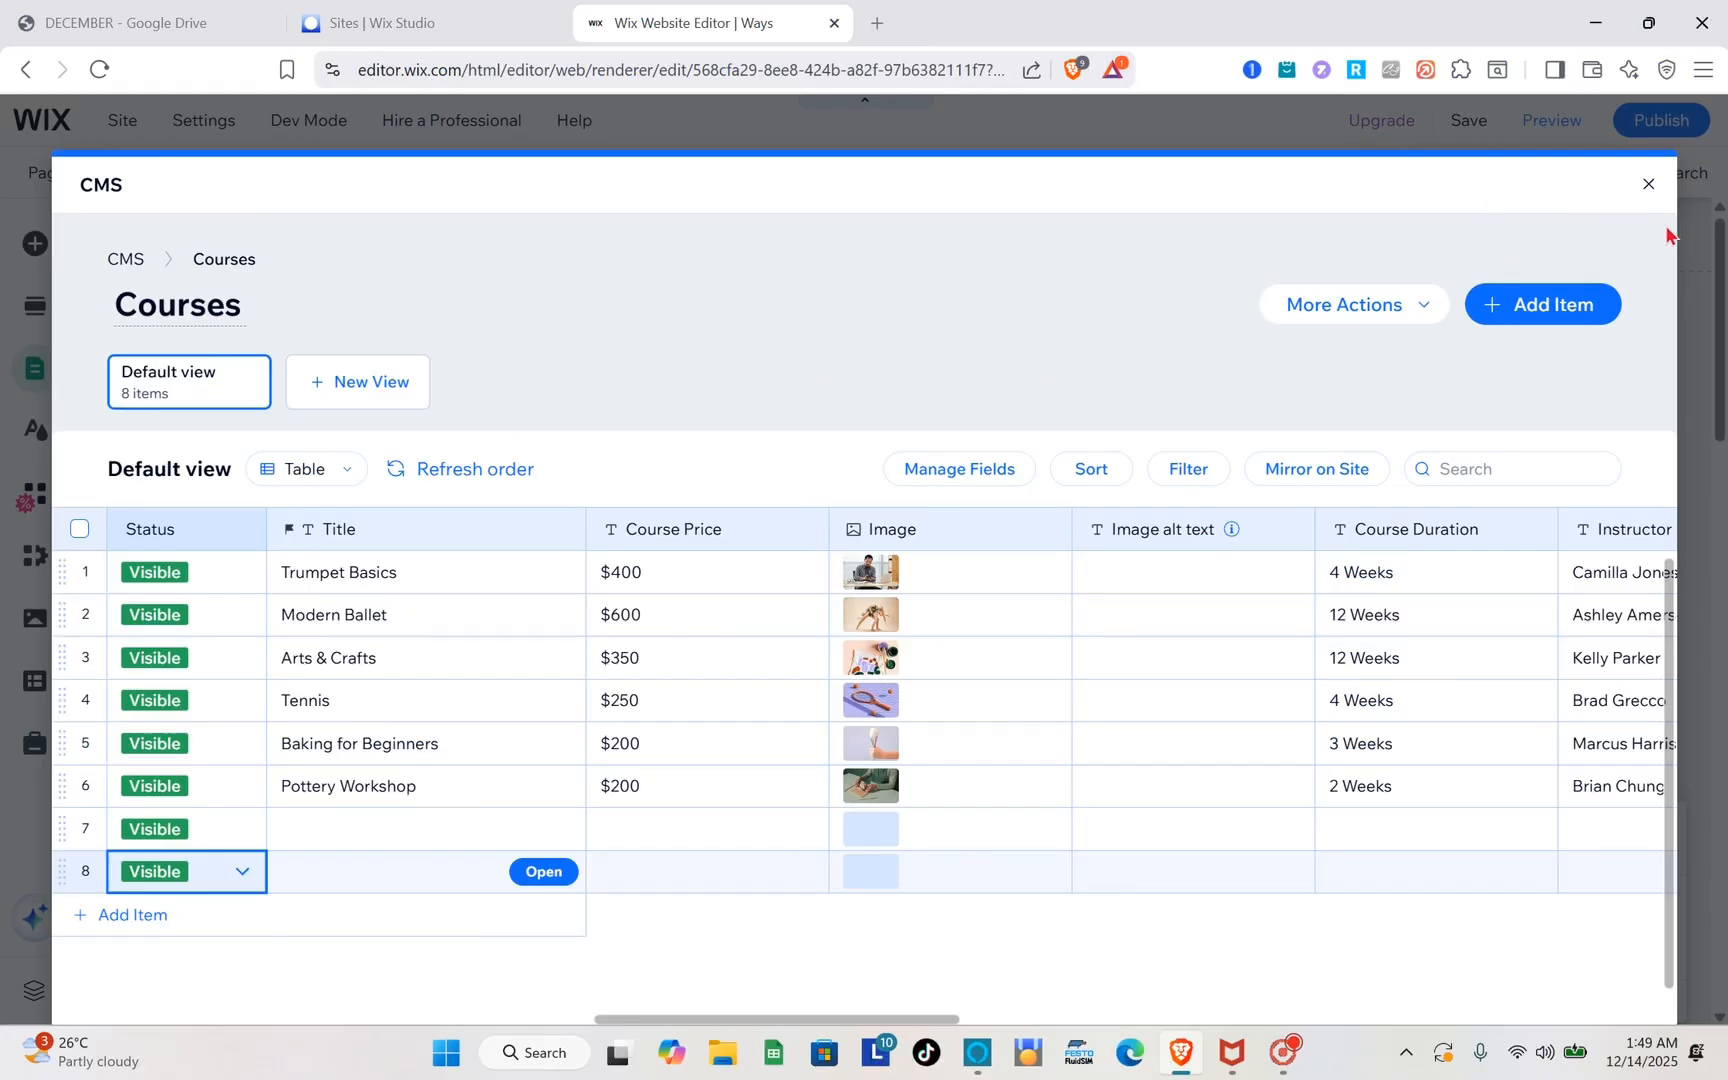
click(1649, 184)
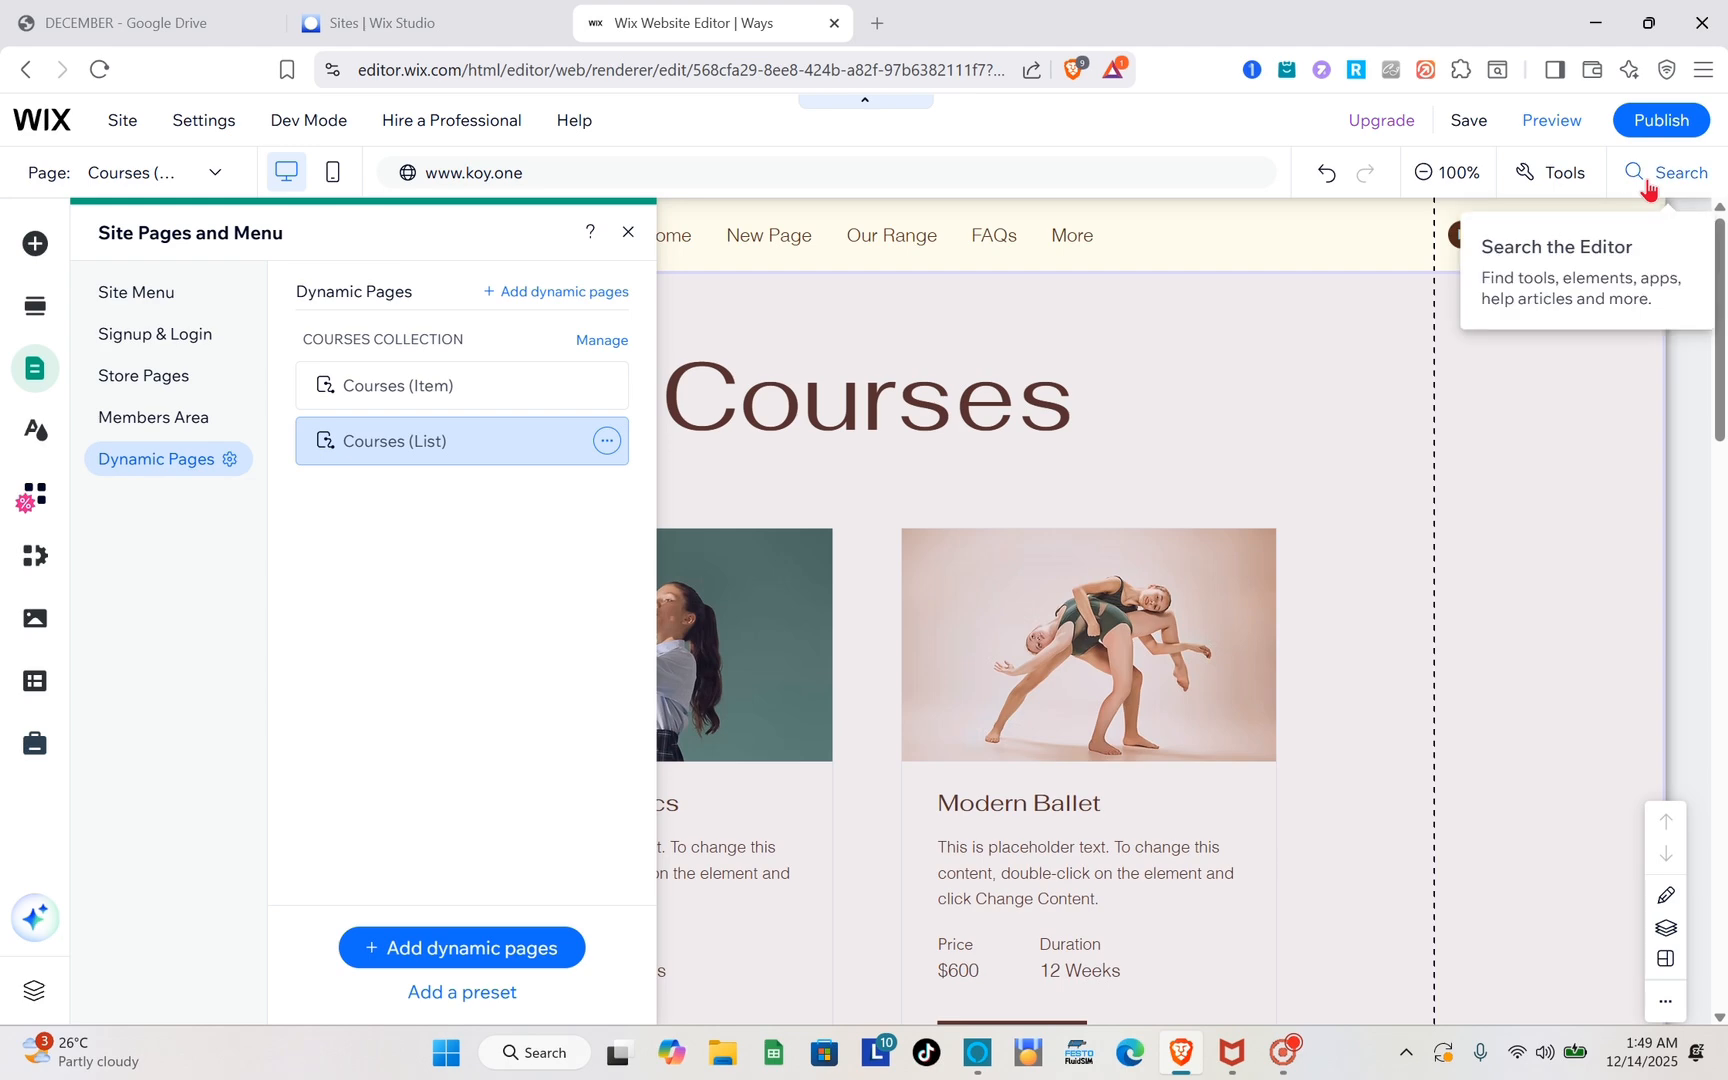
click(1304, 393)
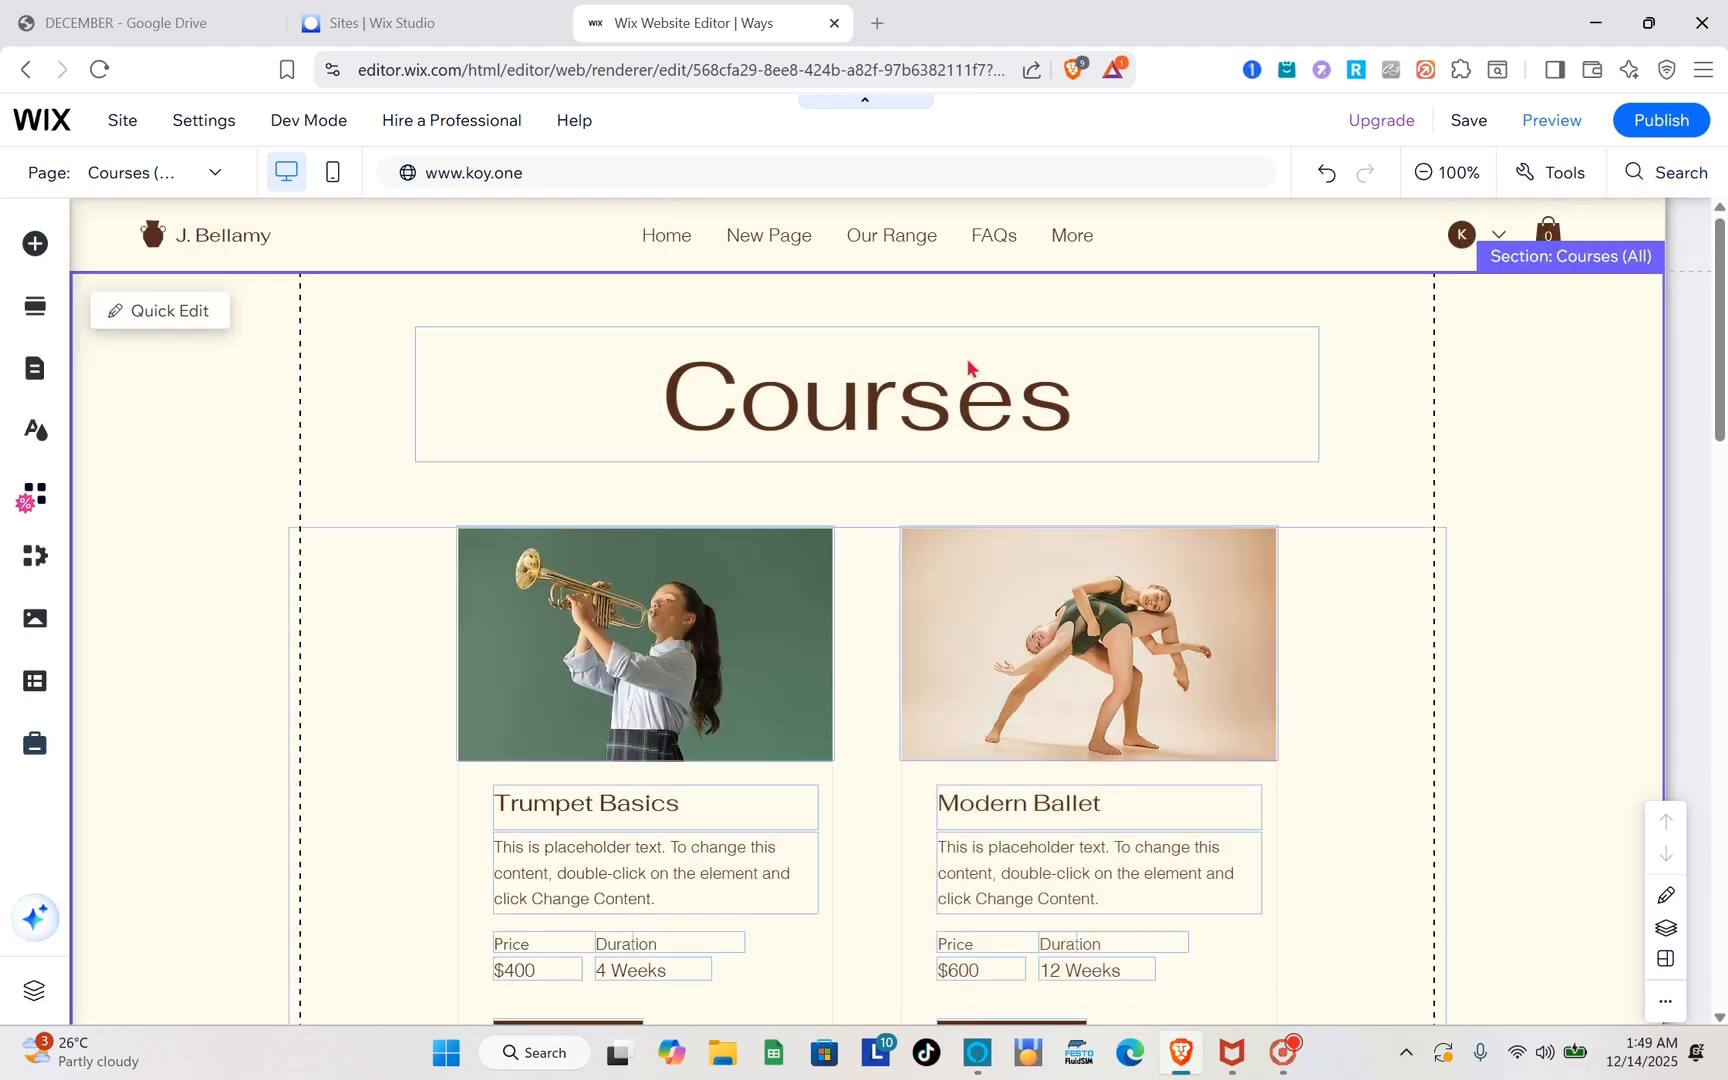
- Change the Courses page title to the Heading 2 text style
scroll(875, 718, down, 5)
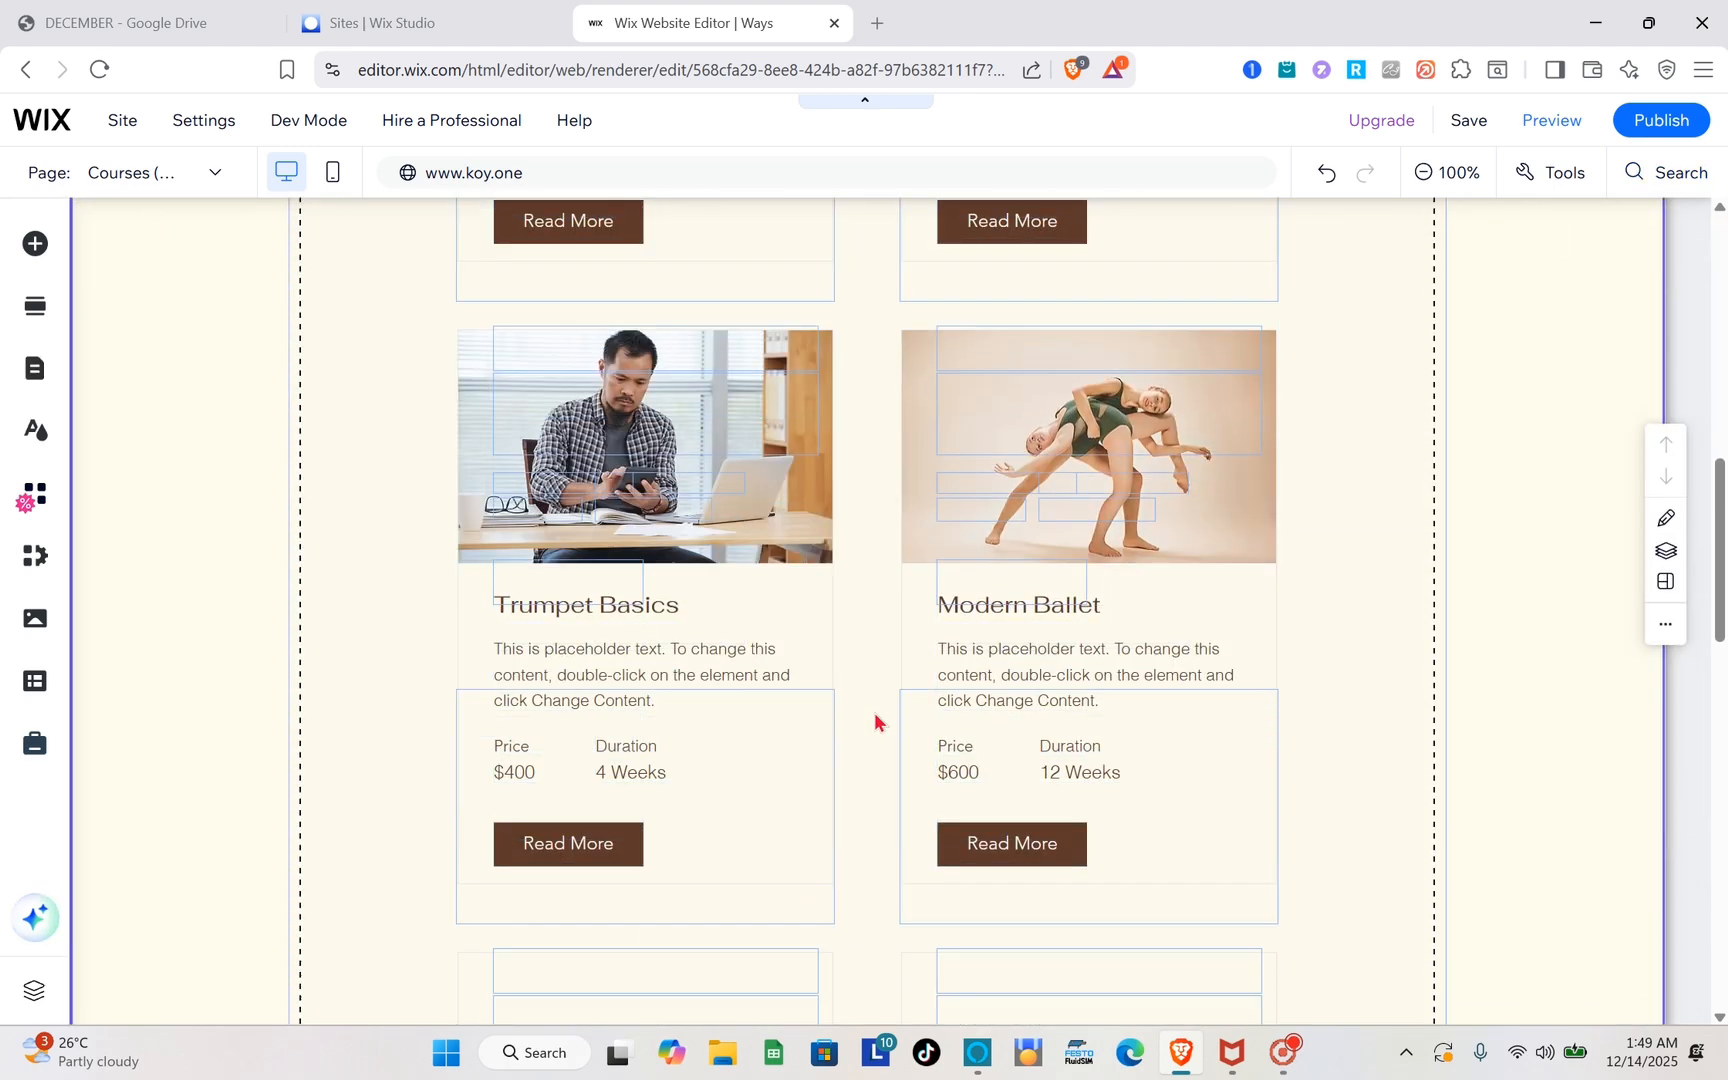
scroll(873, 711, down, 6)
scroll(873, 711, up, 3)
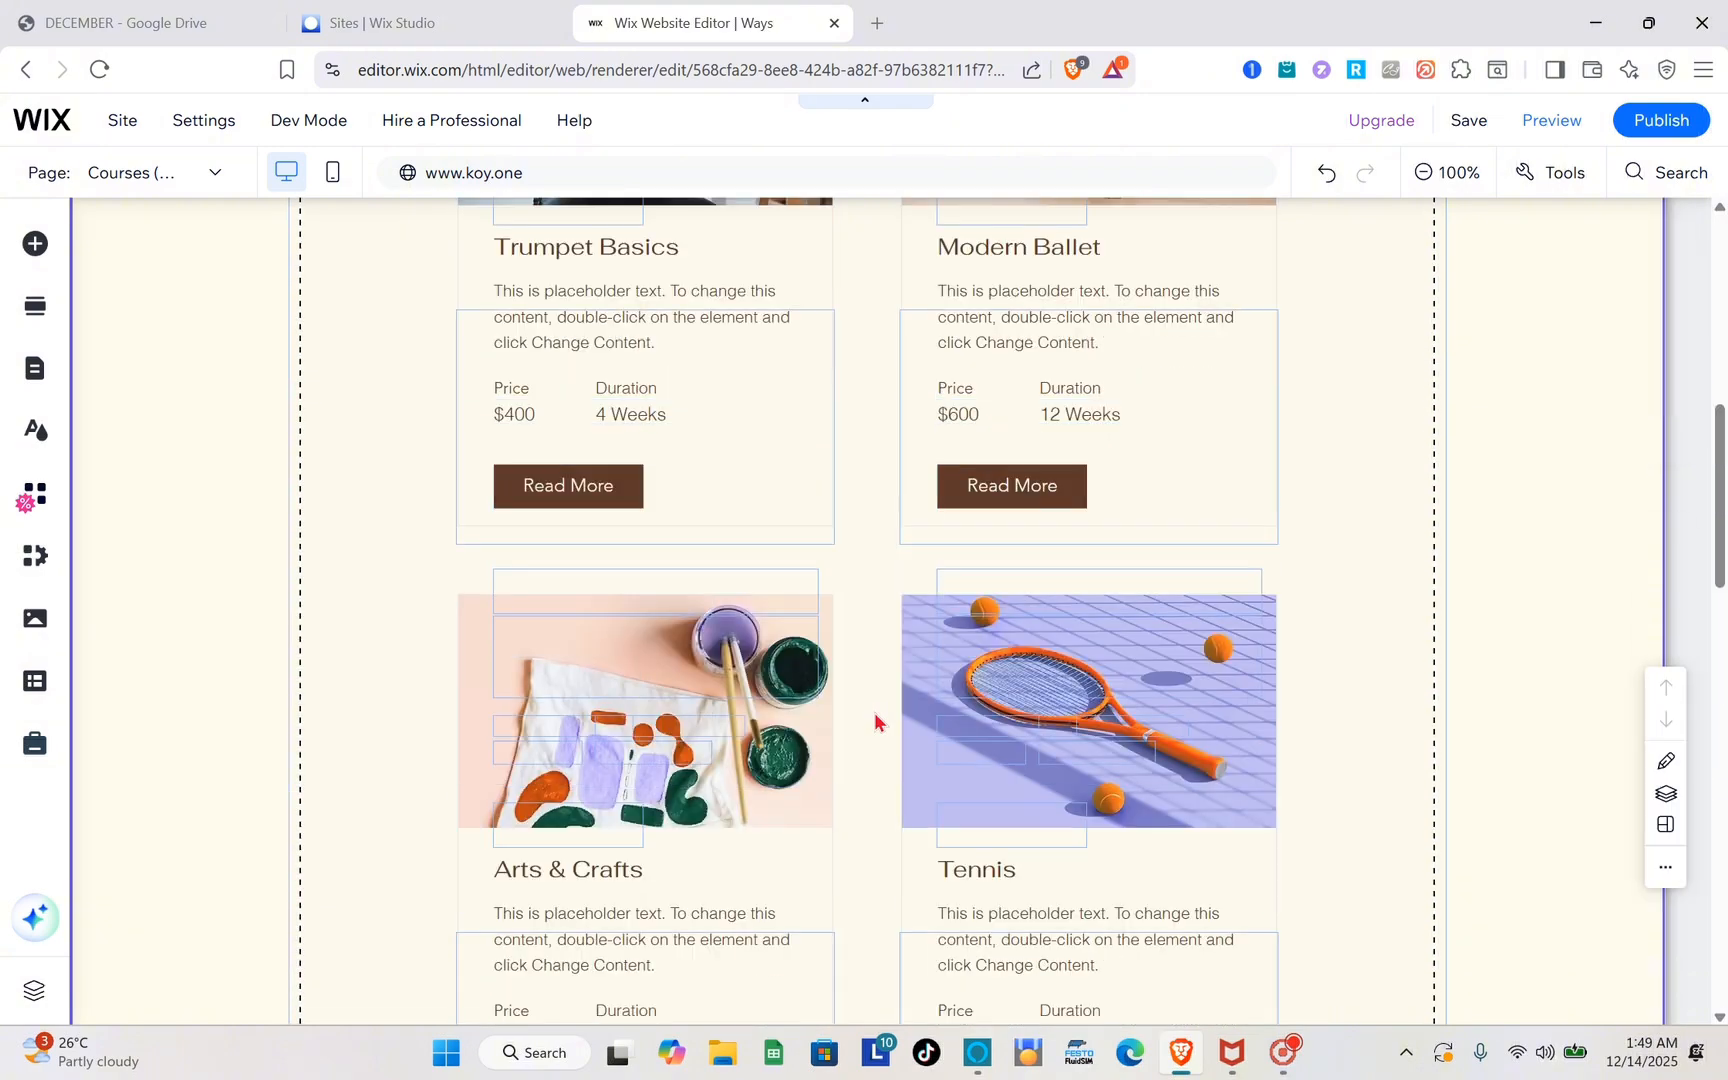
scroll(873, 711, up, 8)
click(849, 413)
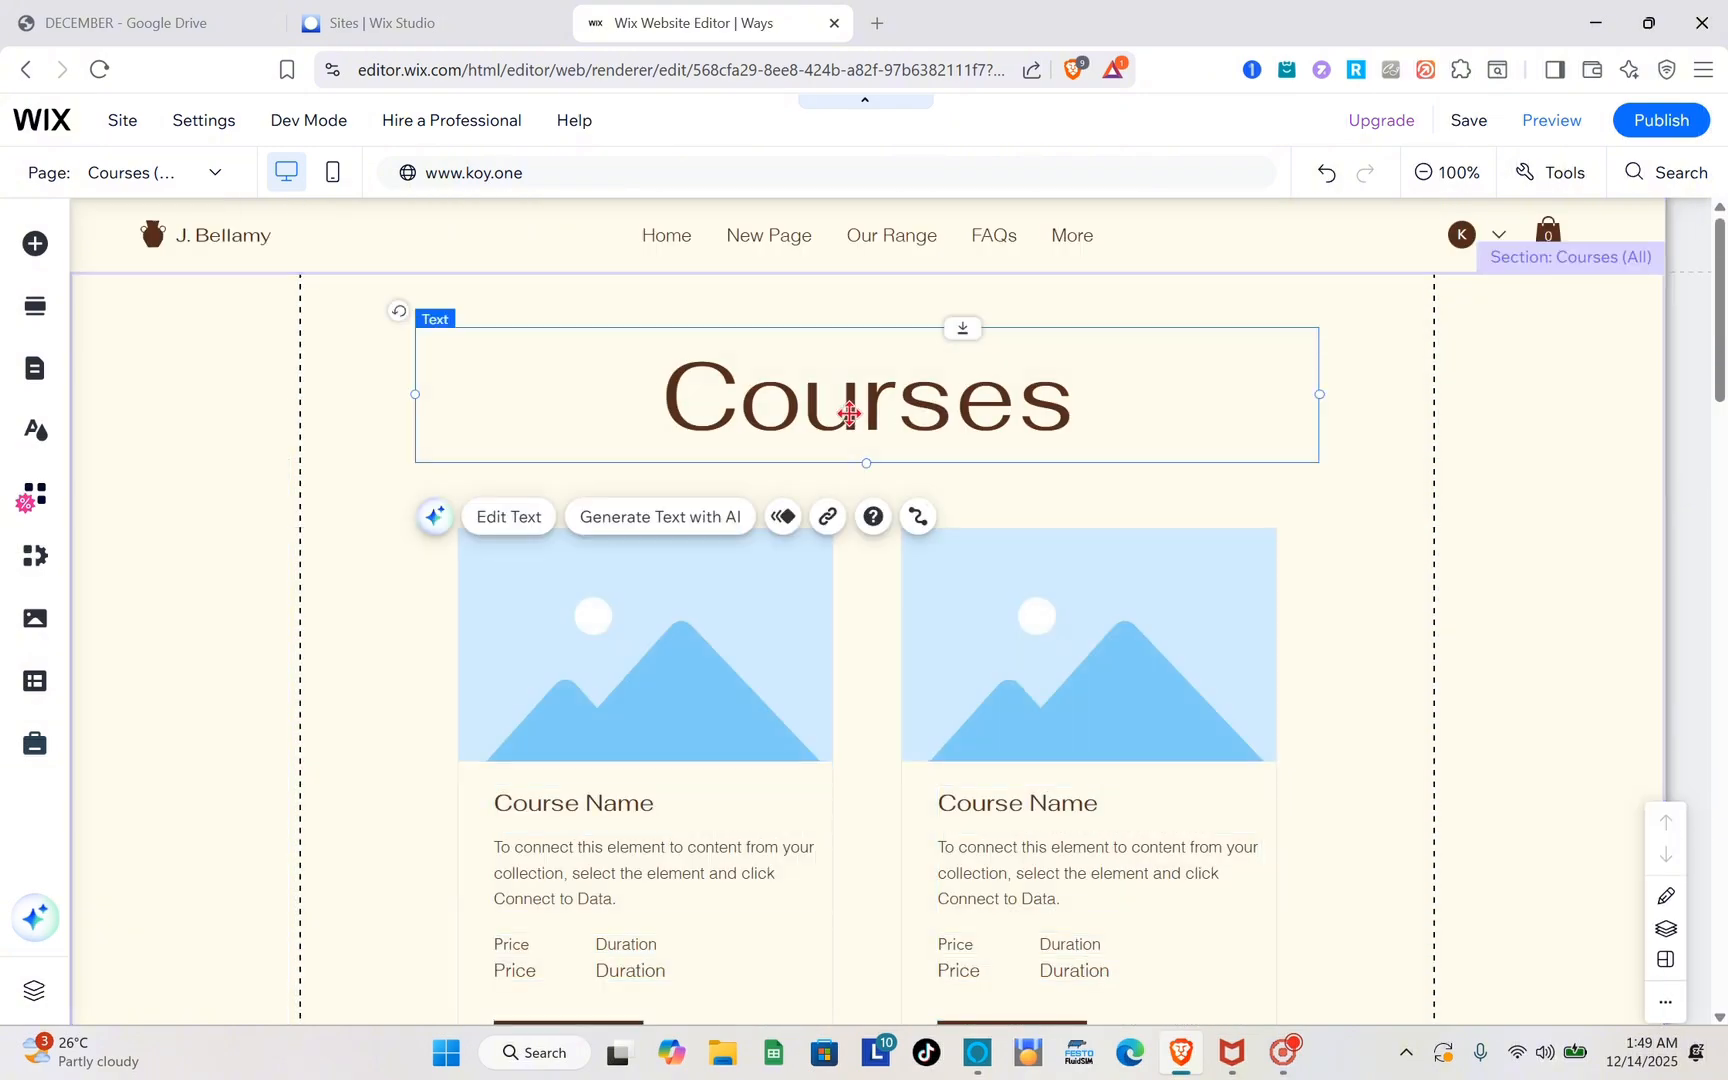
double_click(849, 413)
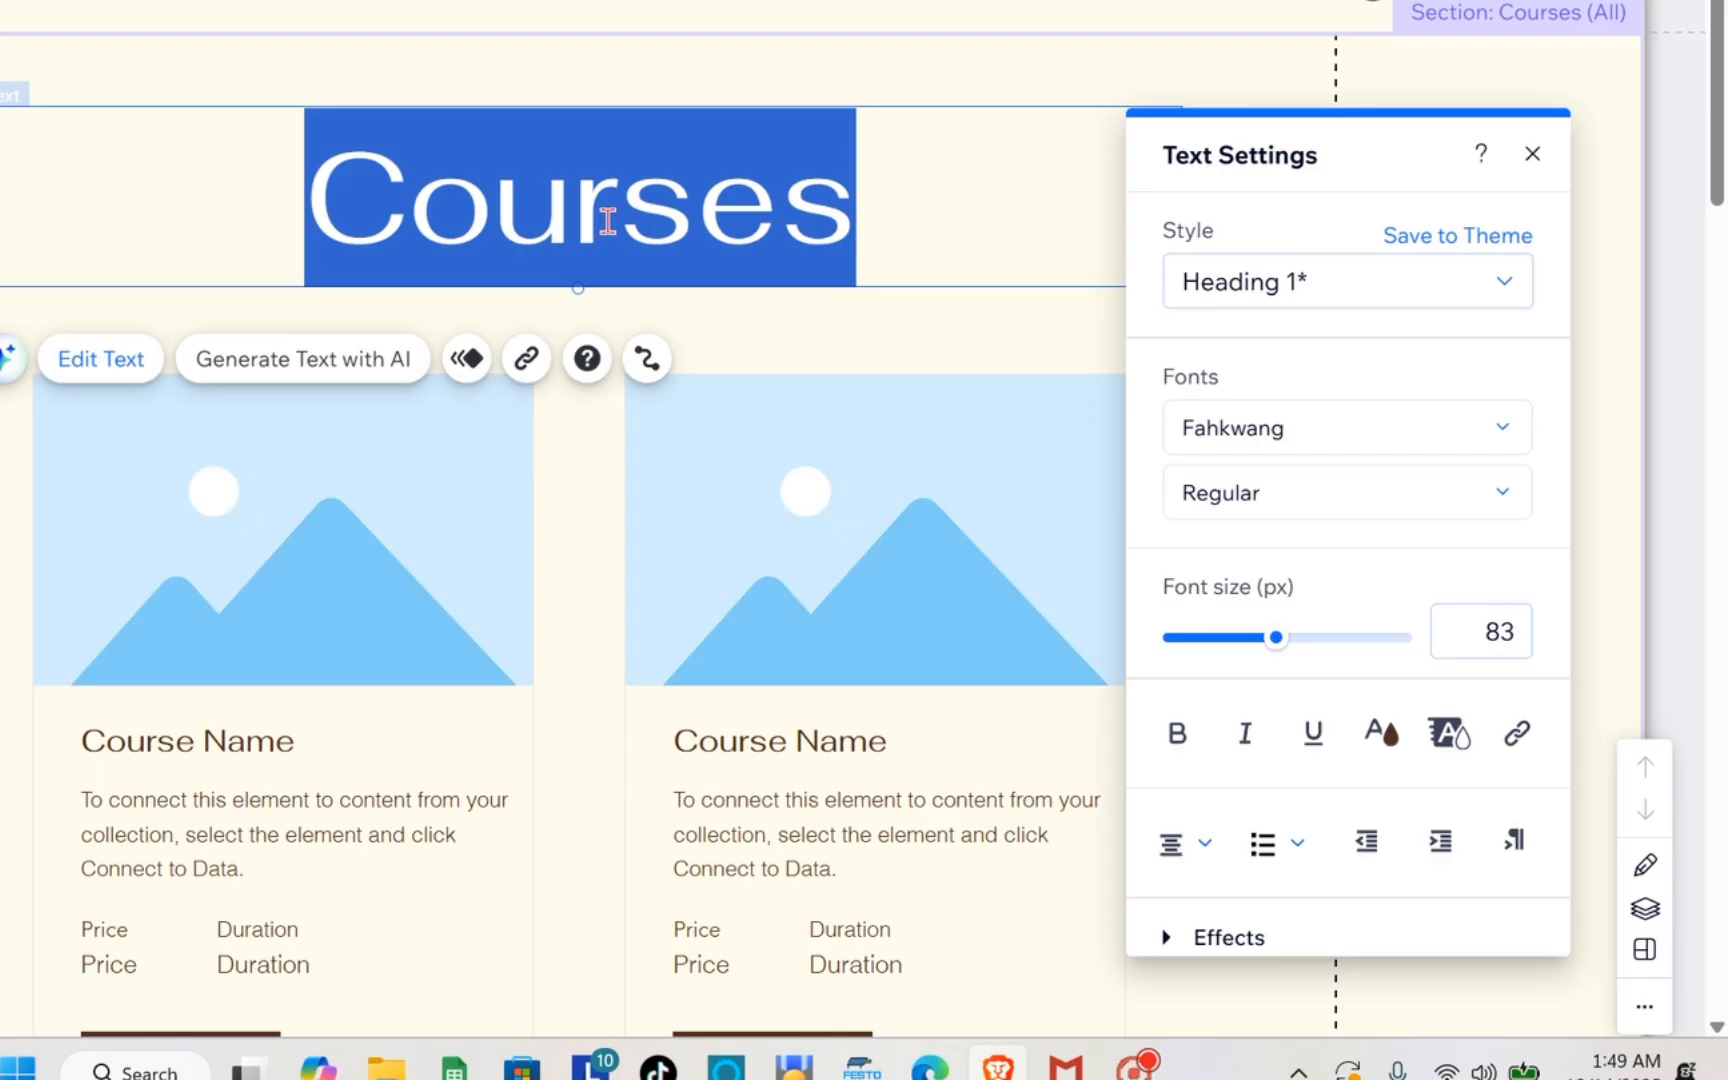
click(1331, 288)
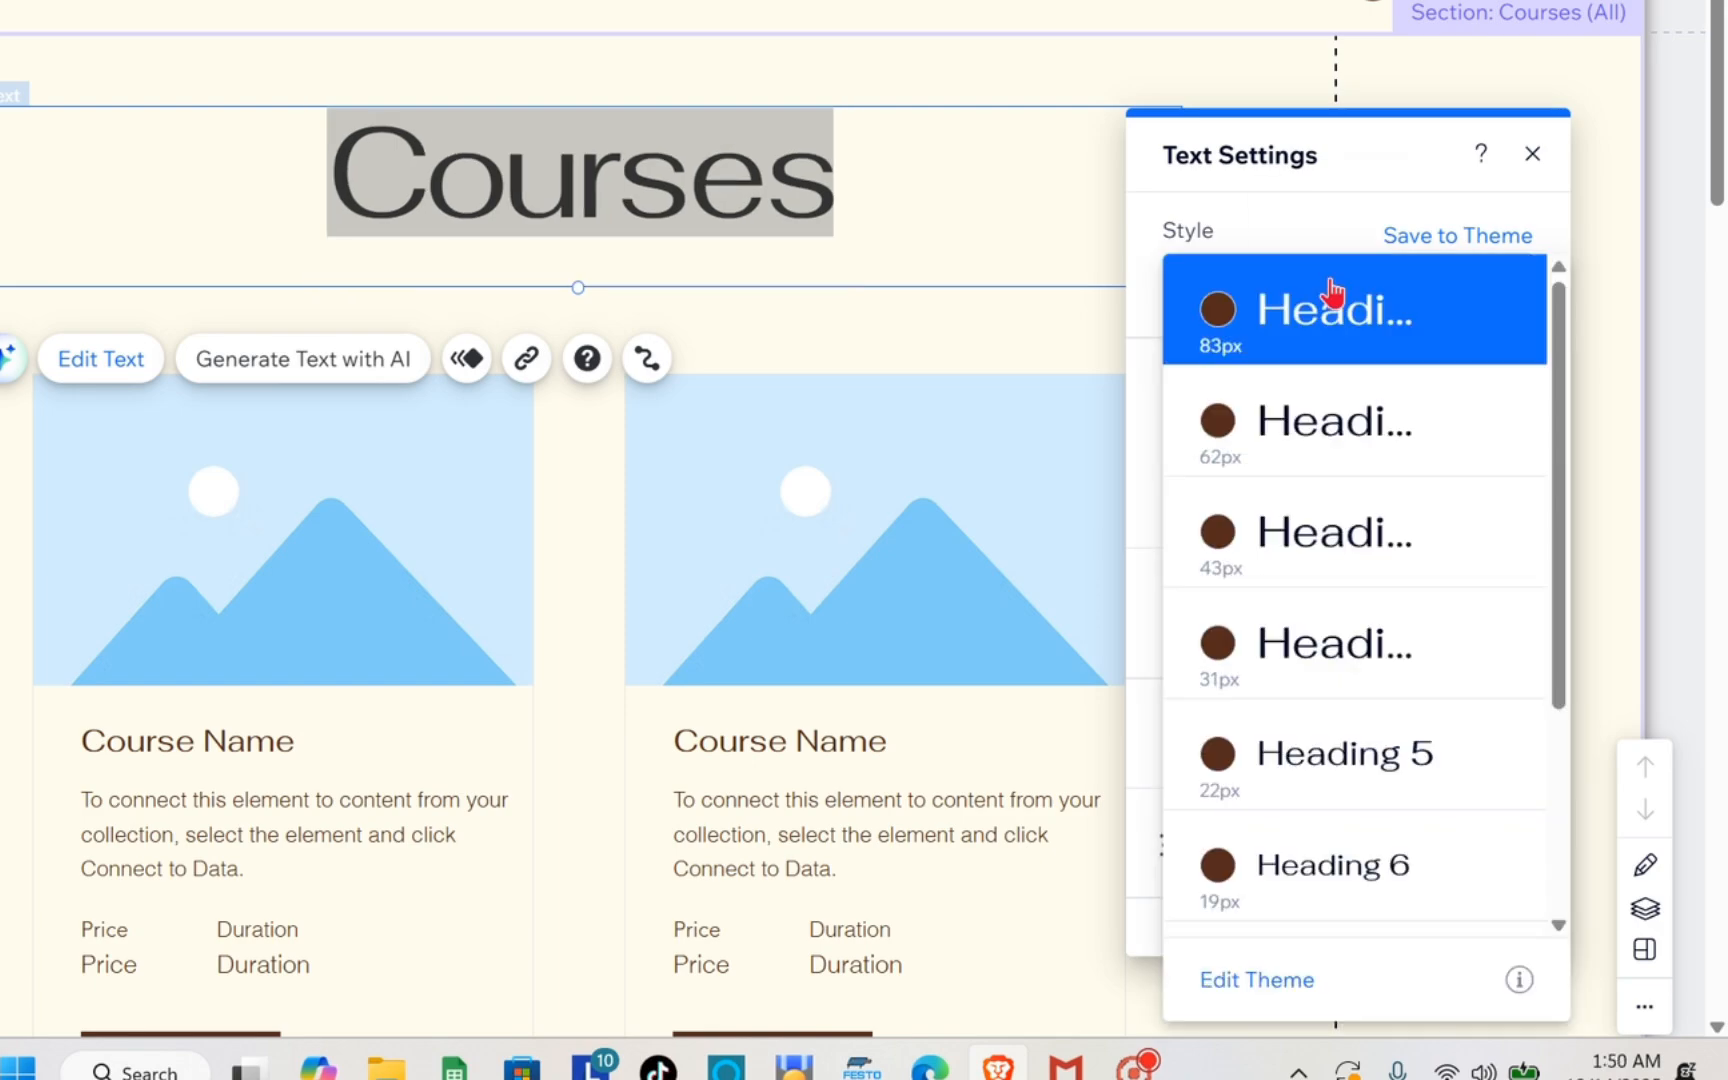
click(1323, 440)
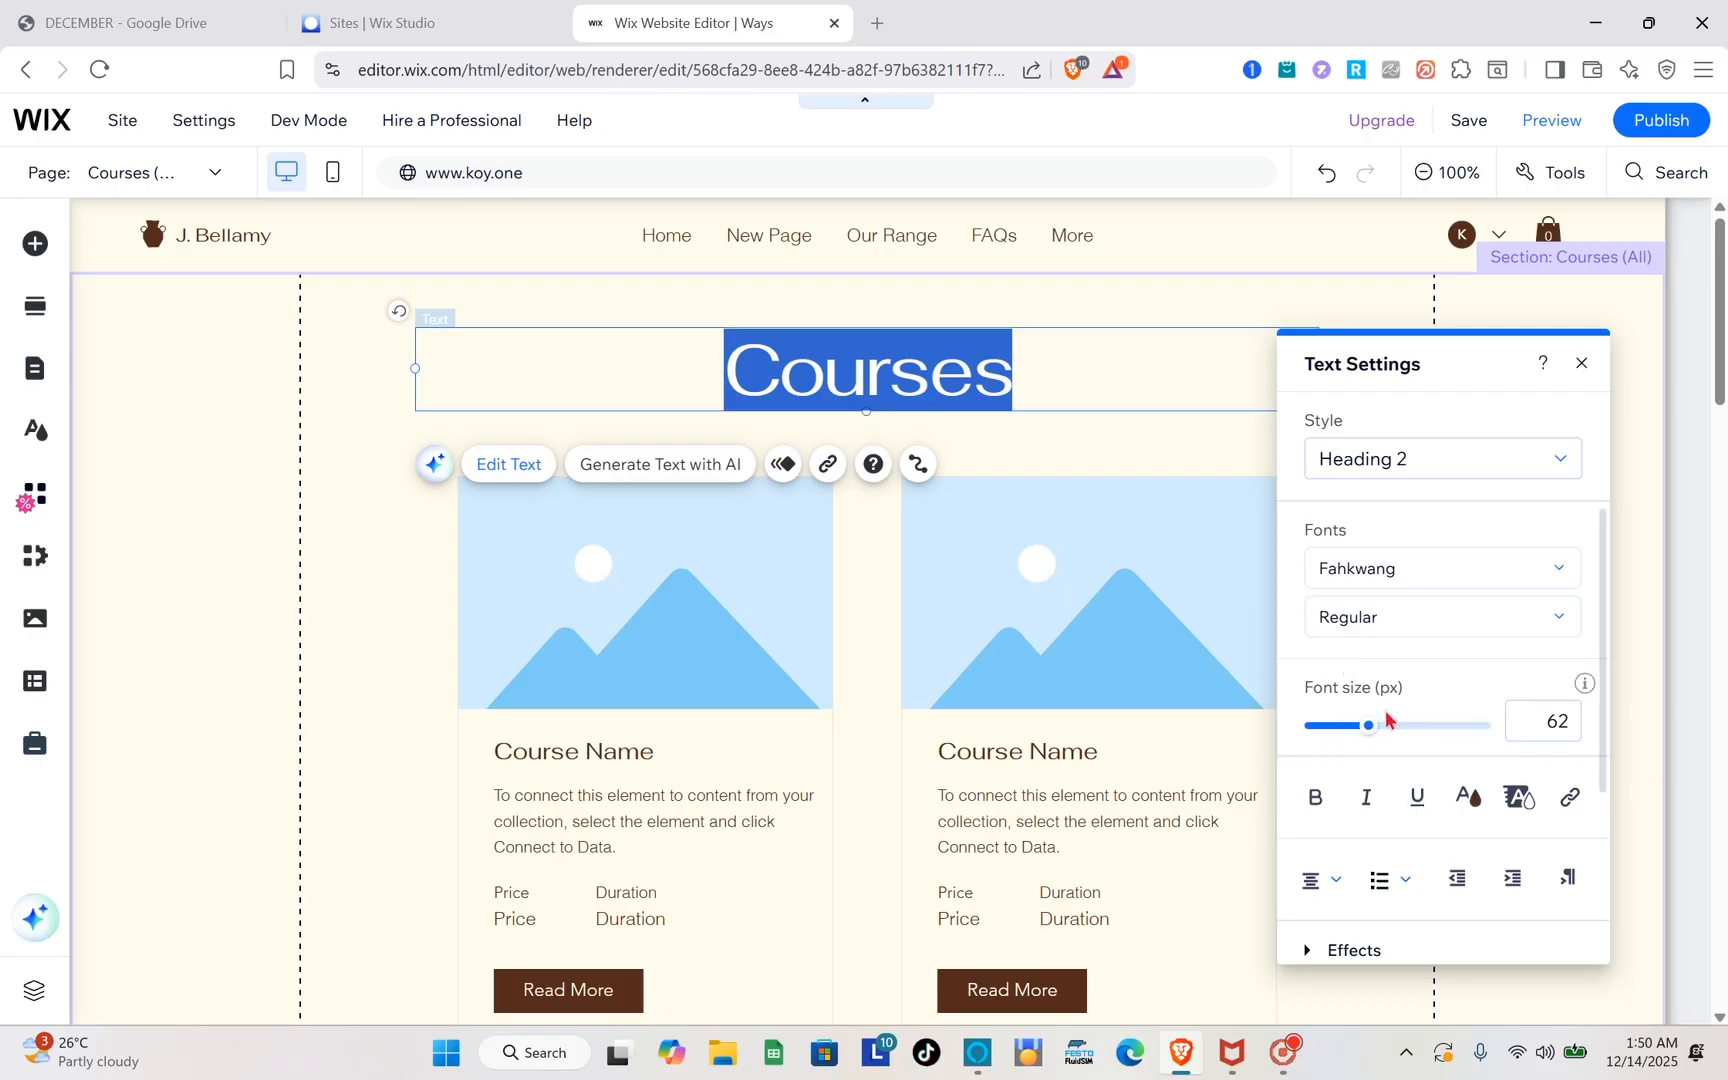
- Colour the Courses page title red (#E21C21) from the saved colours and leave text editing
scroll(1450, 680, down, 1)
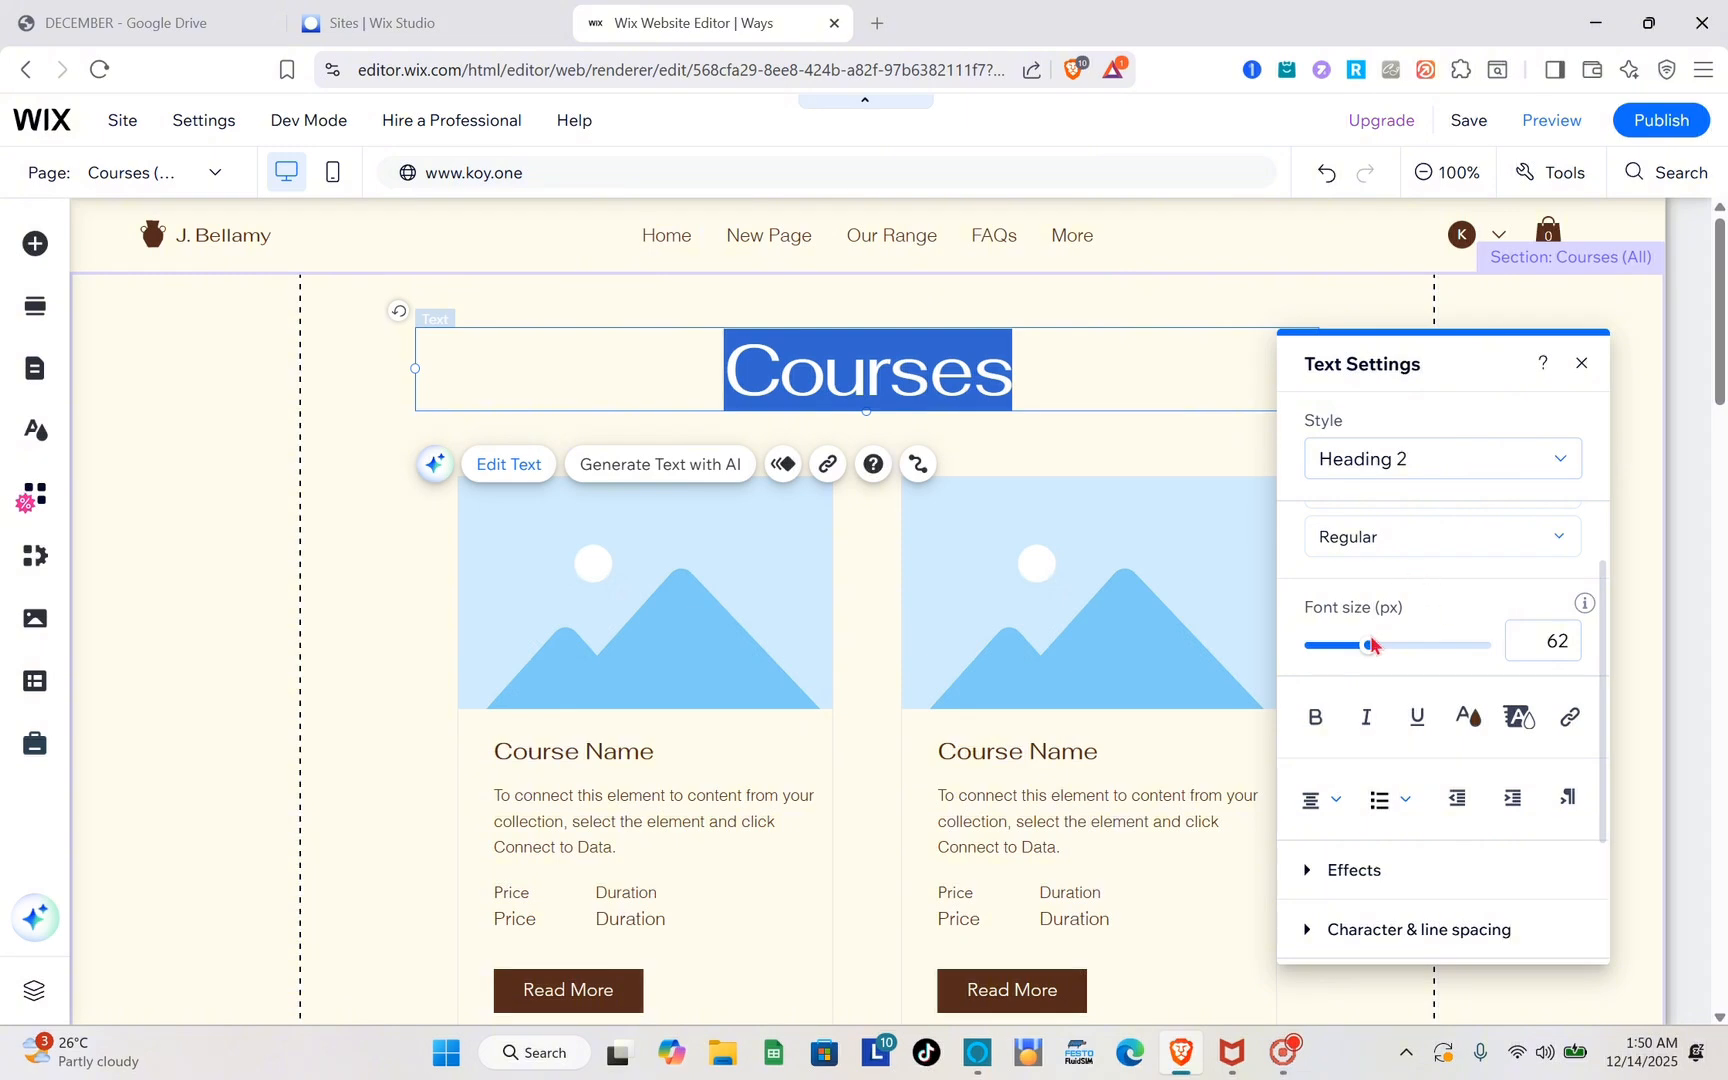
scroll(1365, 590, up, 1)
scroll(1372, 645, down, 3)
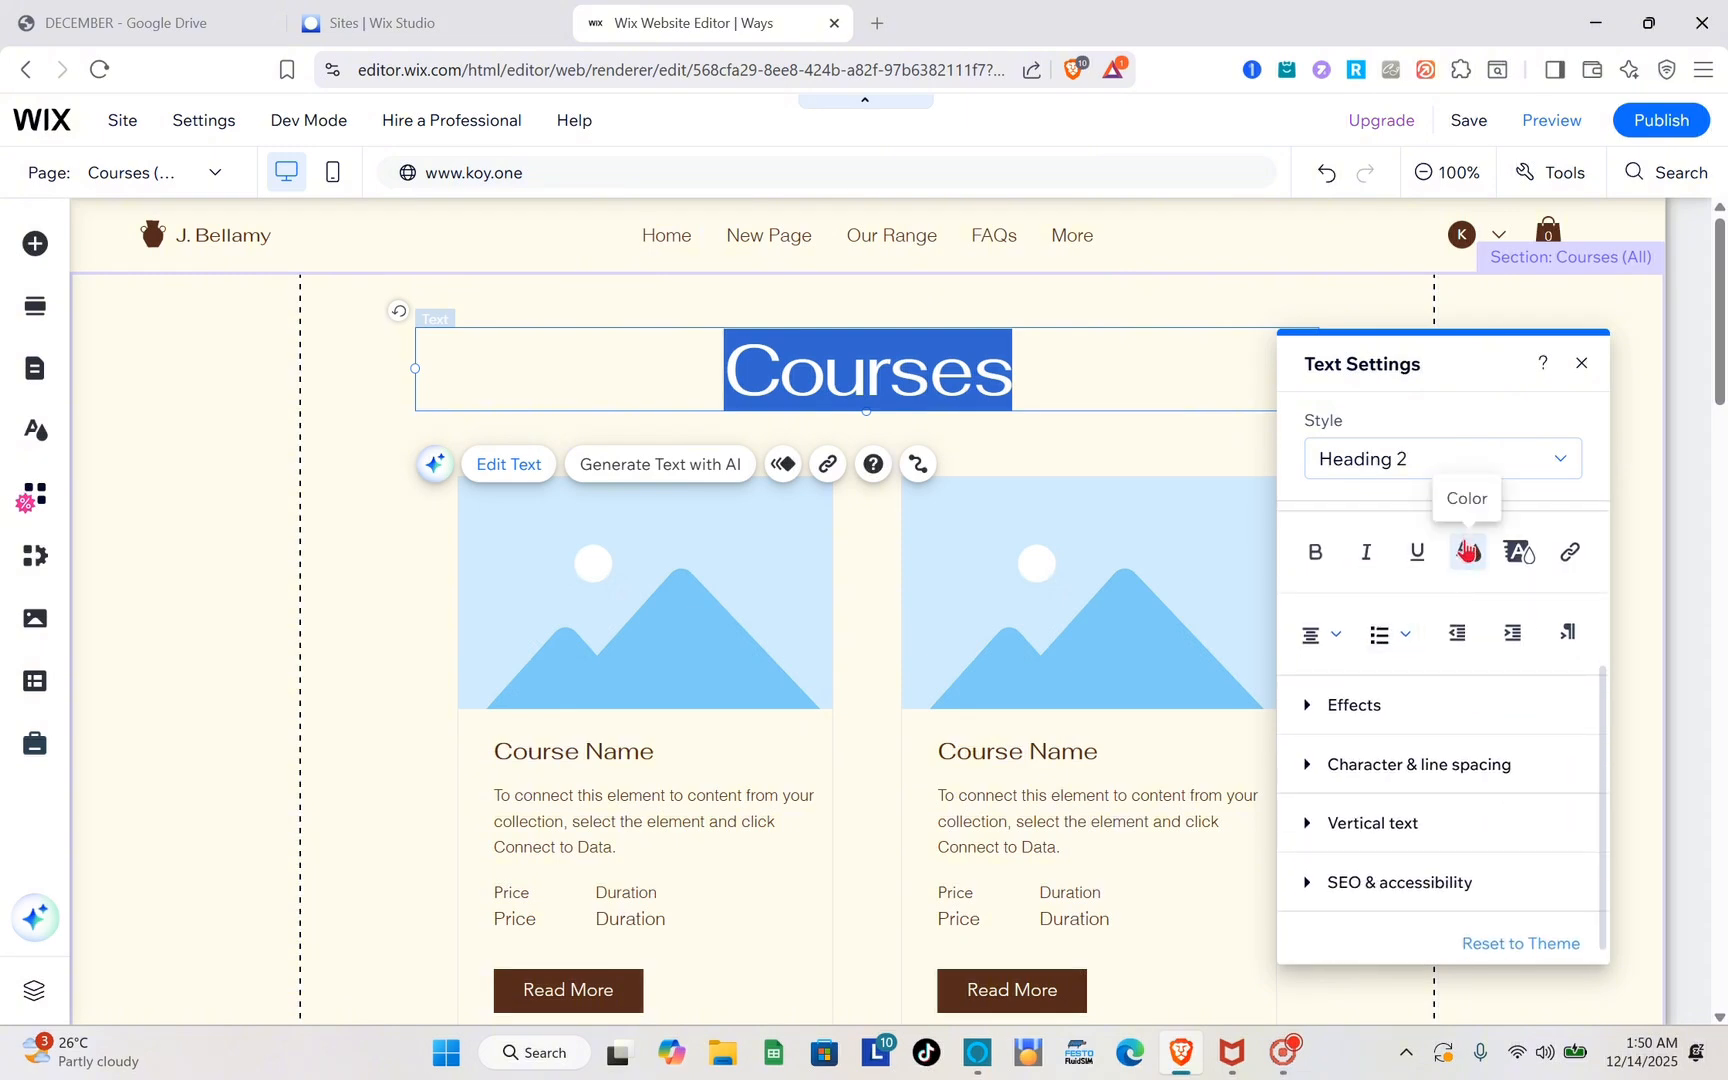
click(1467, 552)
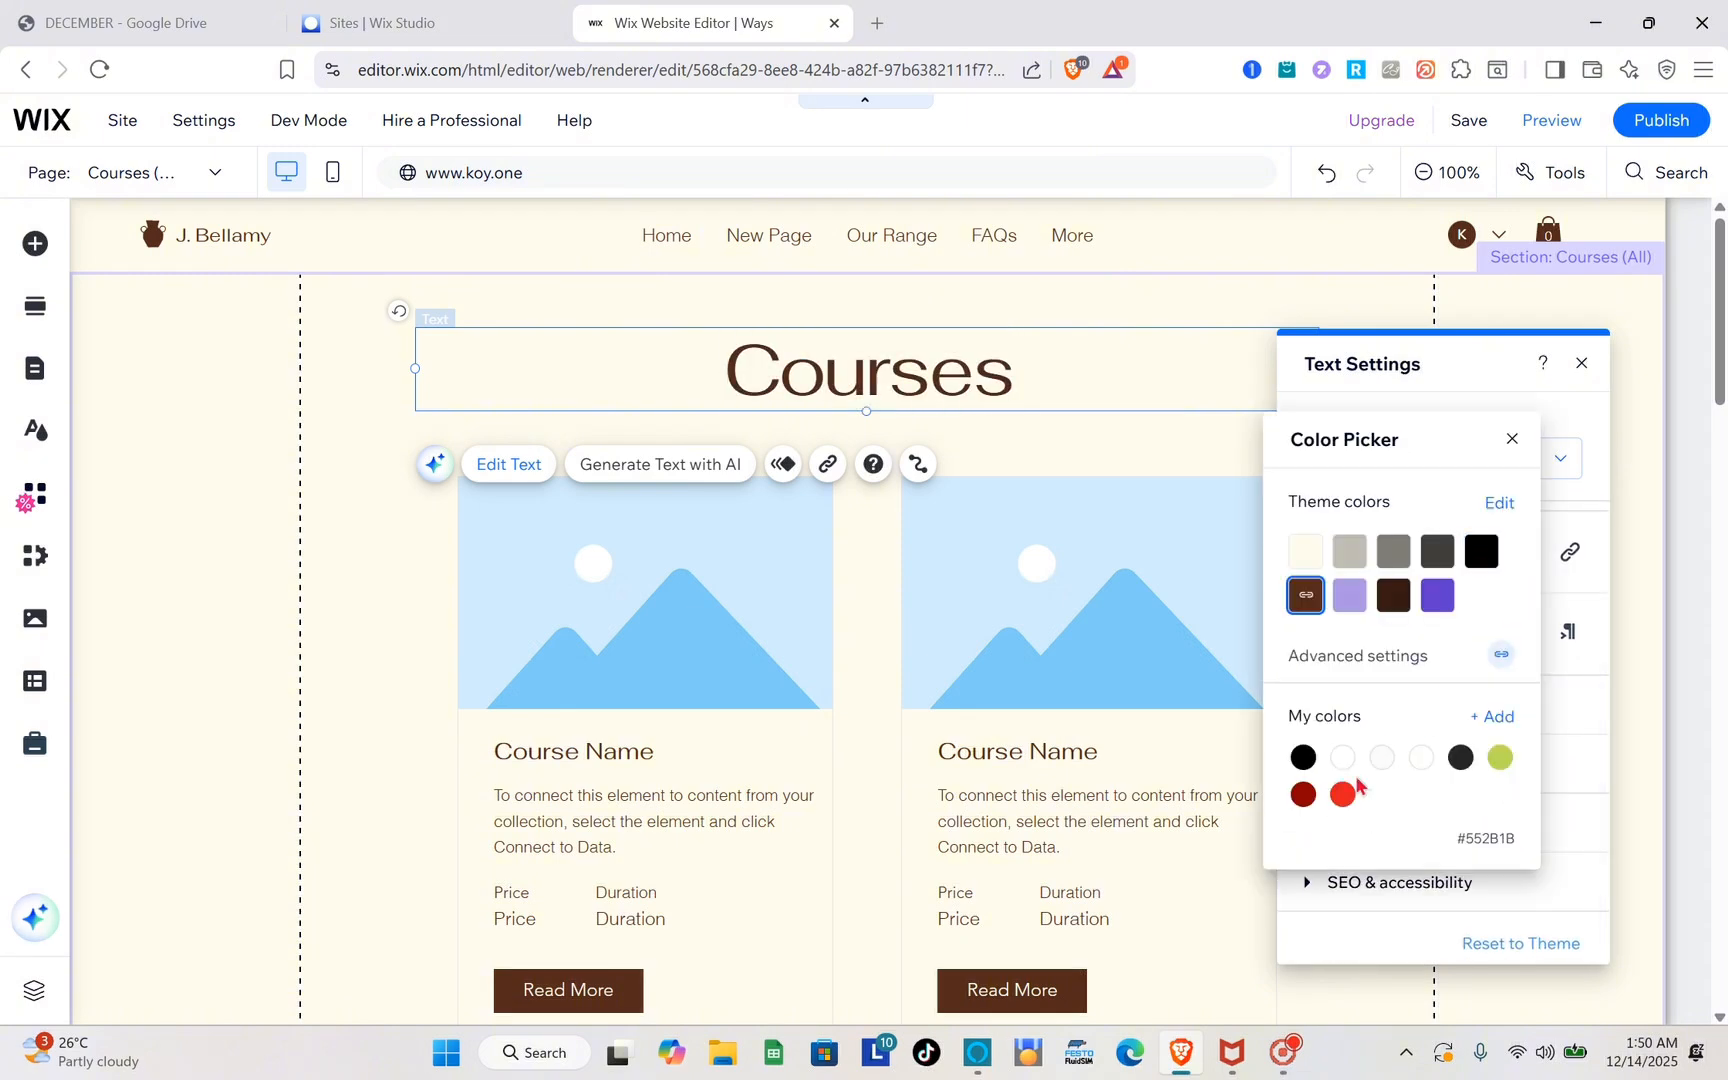
click(1344, 795)
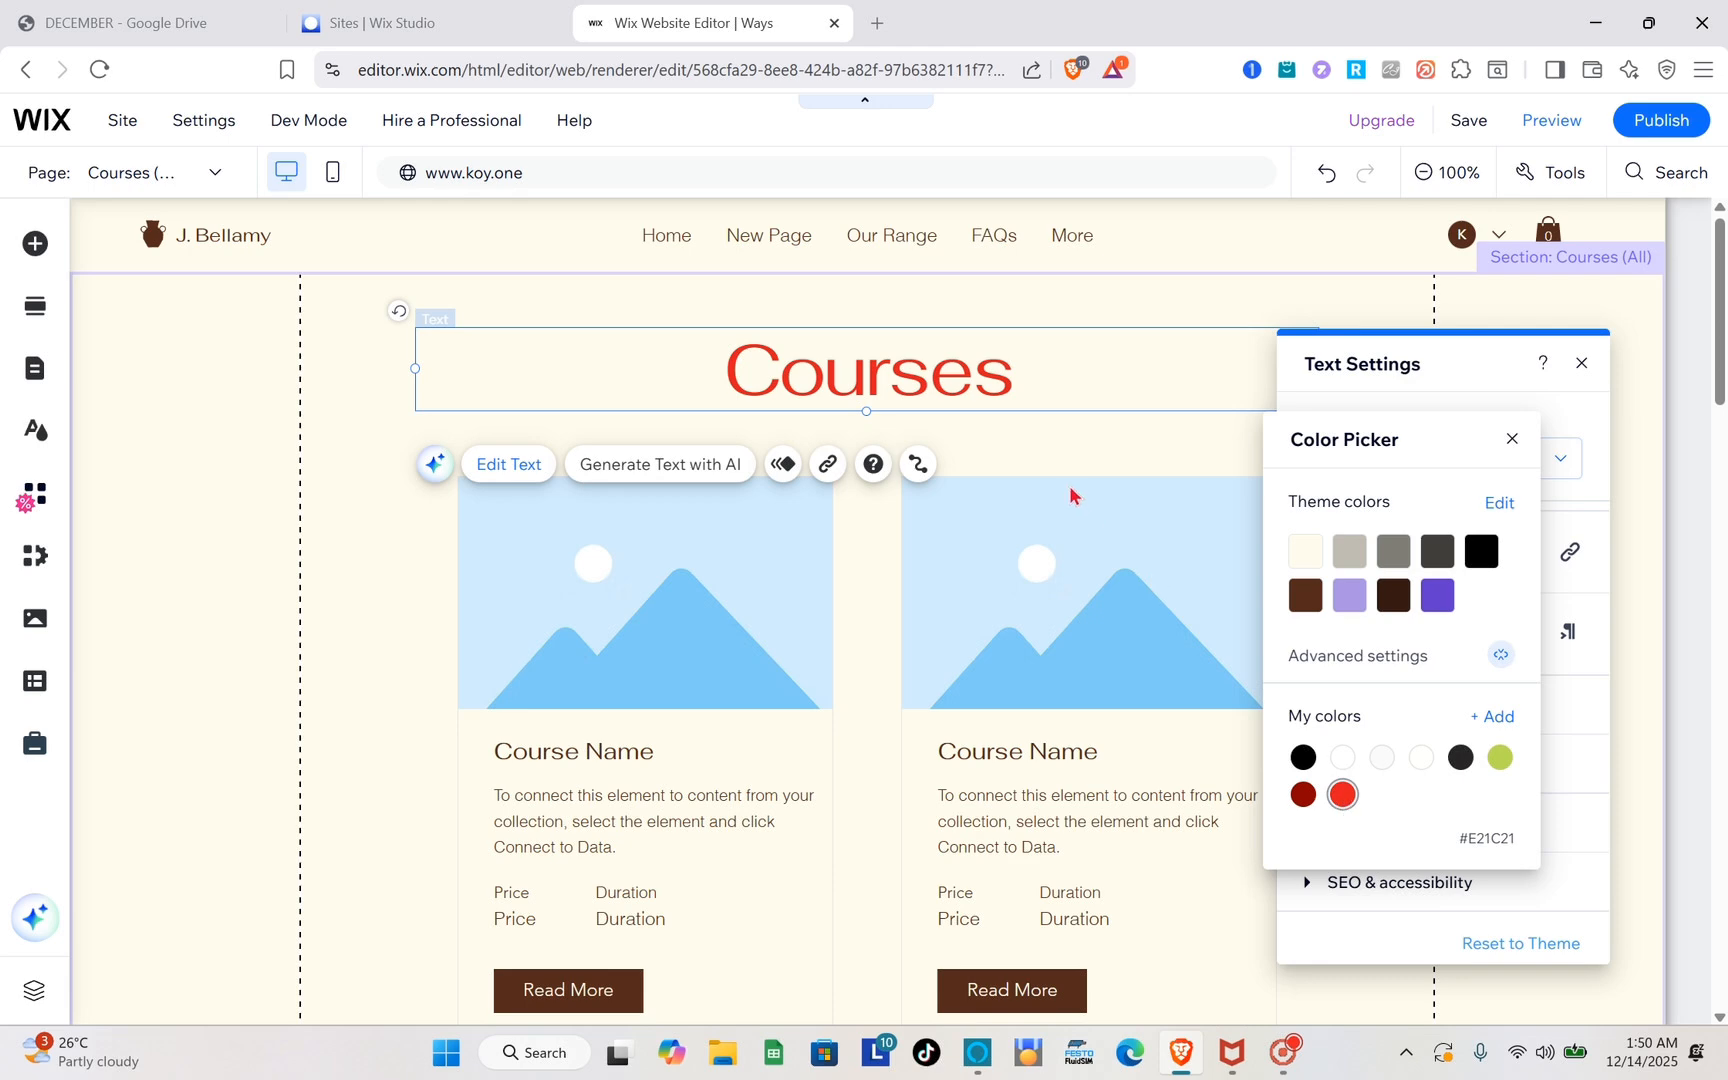
key(Escape)
click(312, 712)
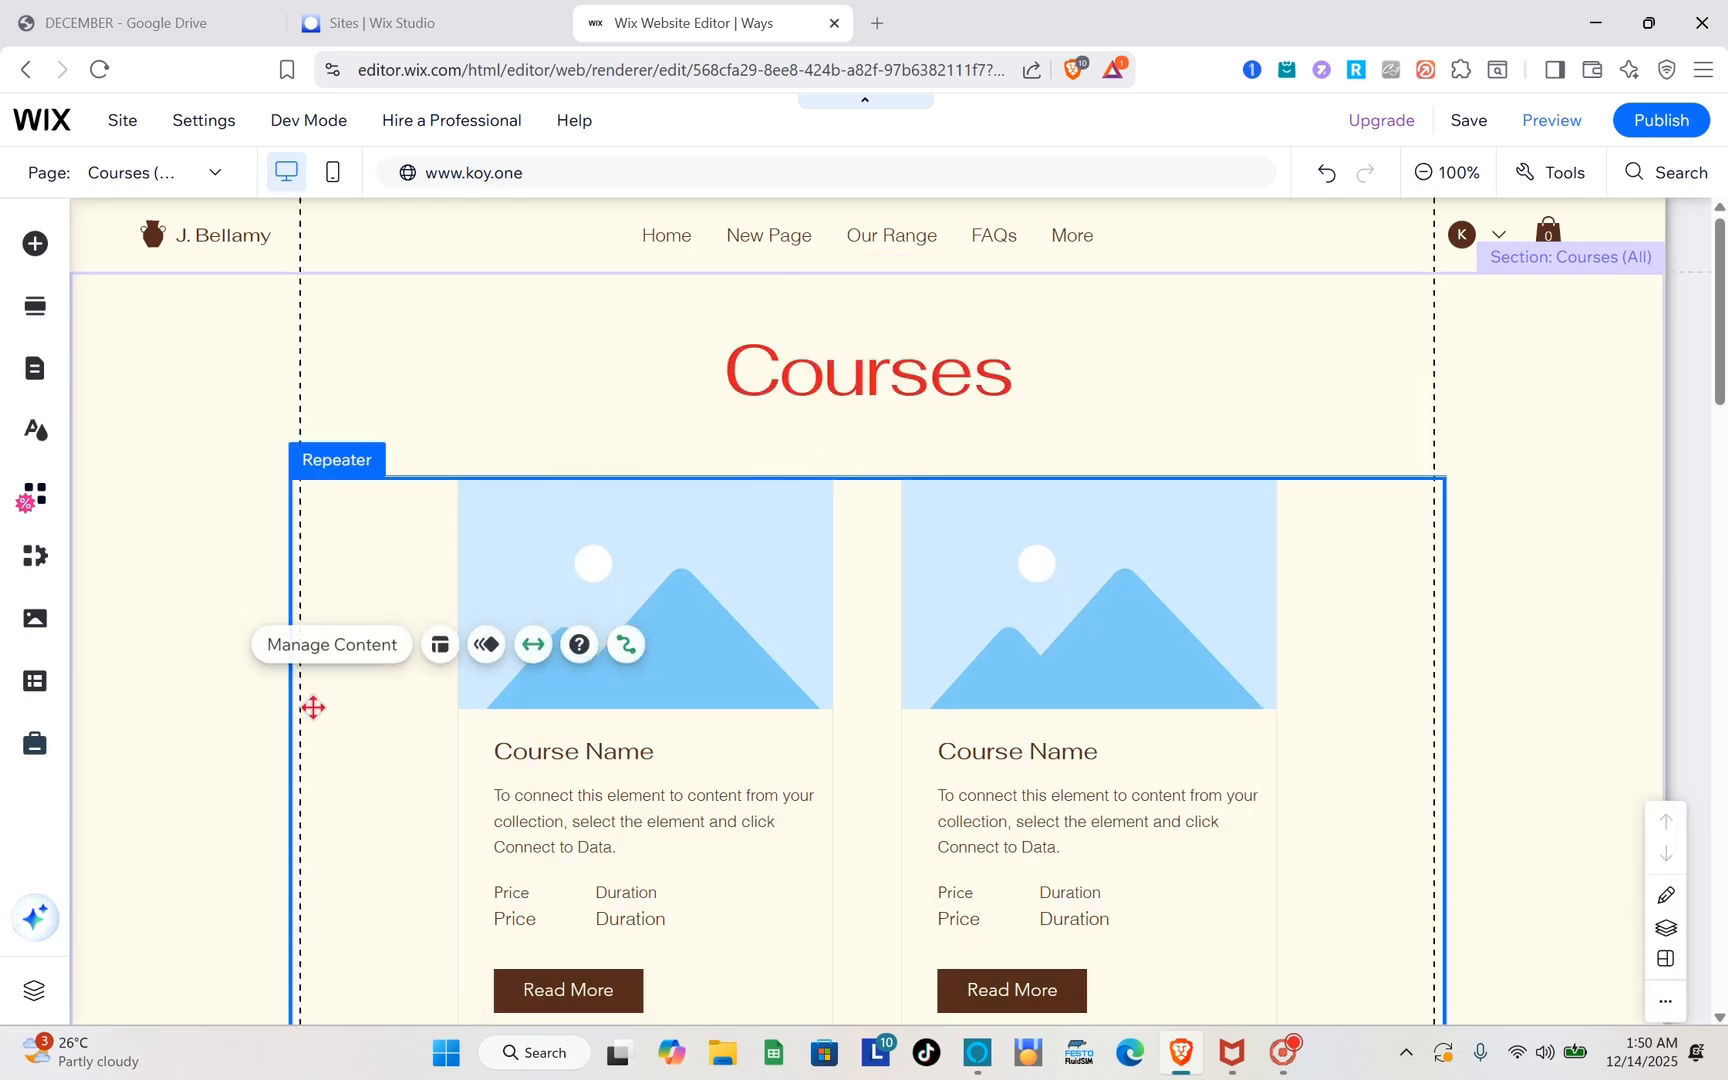
- Examine the course cards down the whole Courses list page in the desktop layout and in the mobile layout
scroll(502, 712, down, 6)
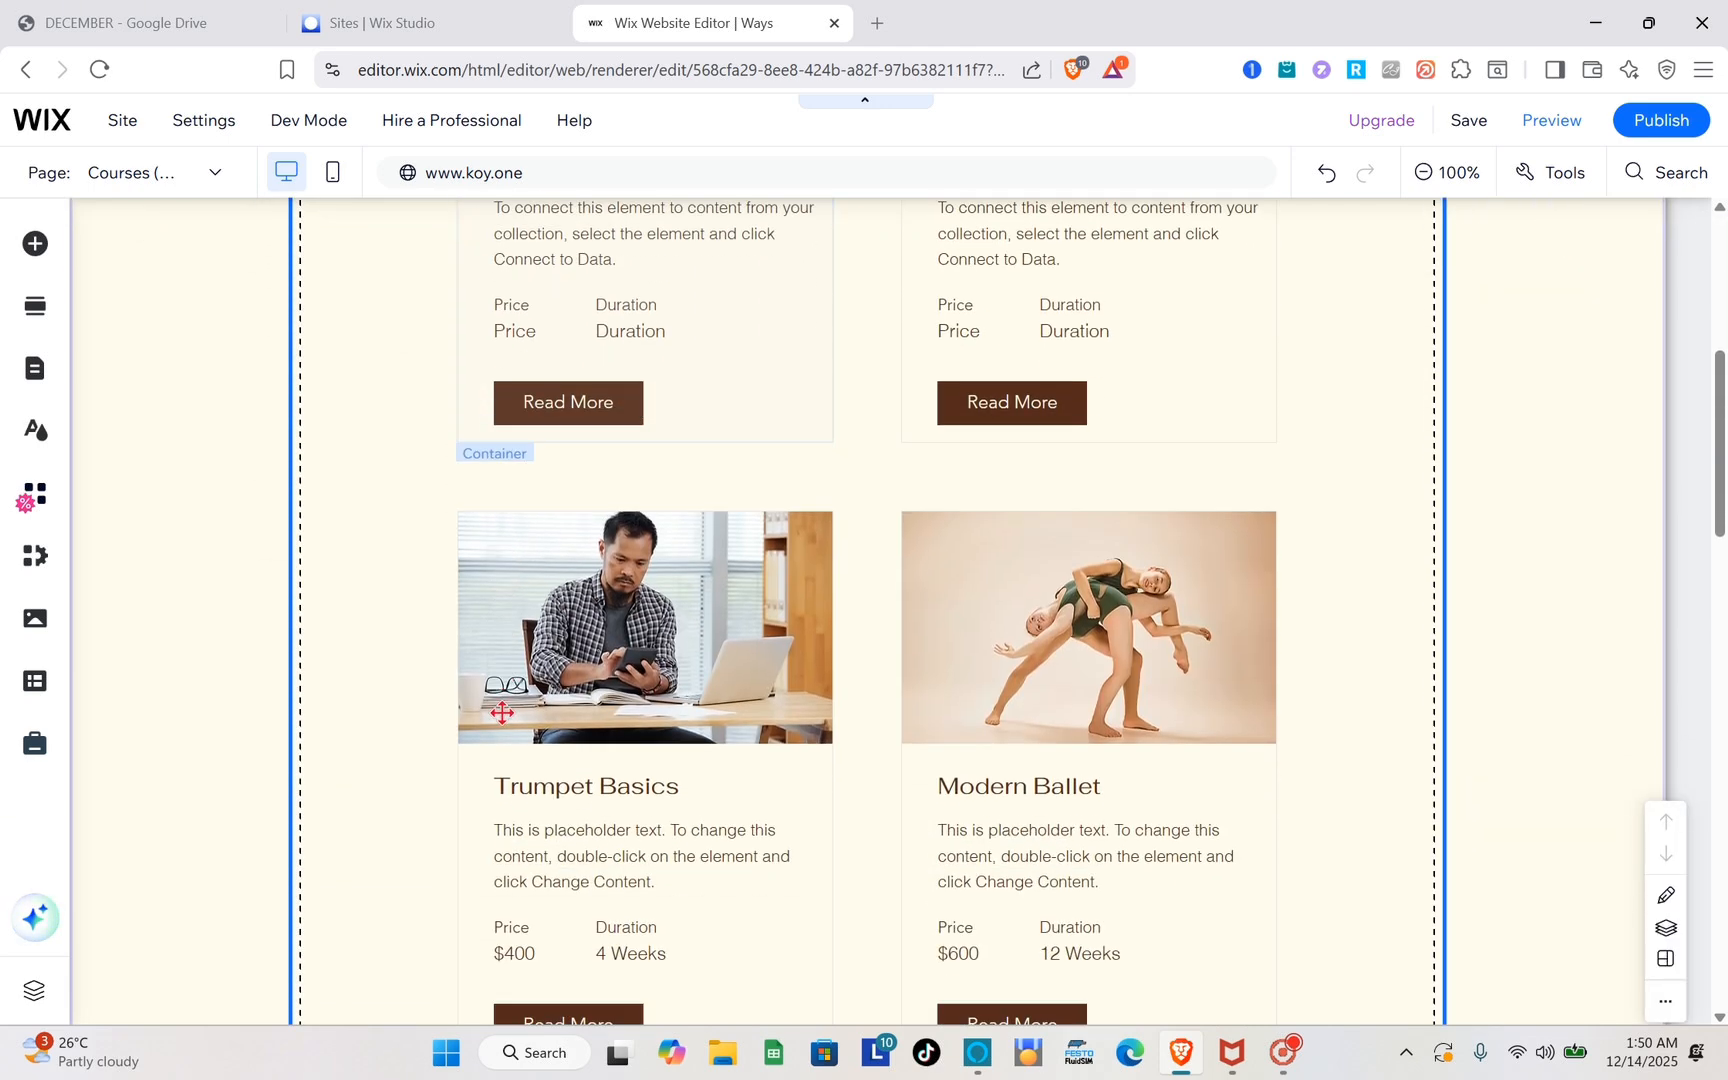
scroll(259, 876, down, 6)
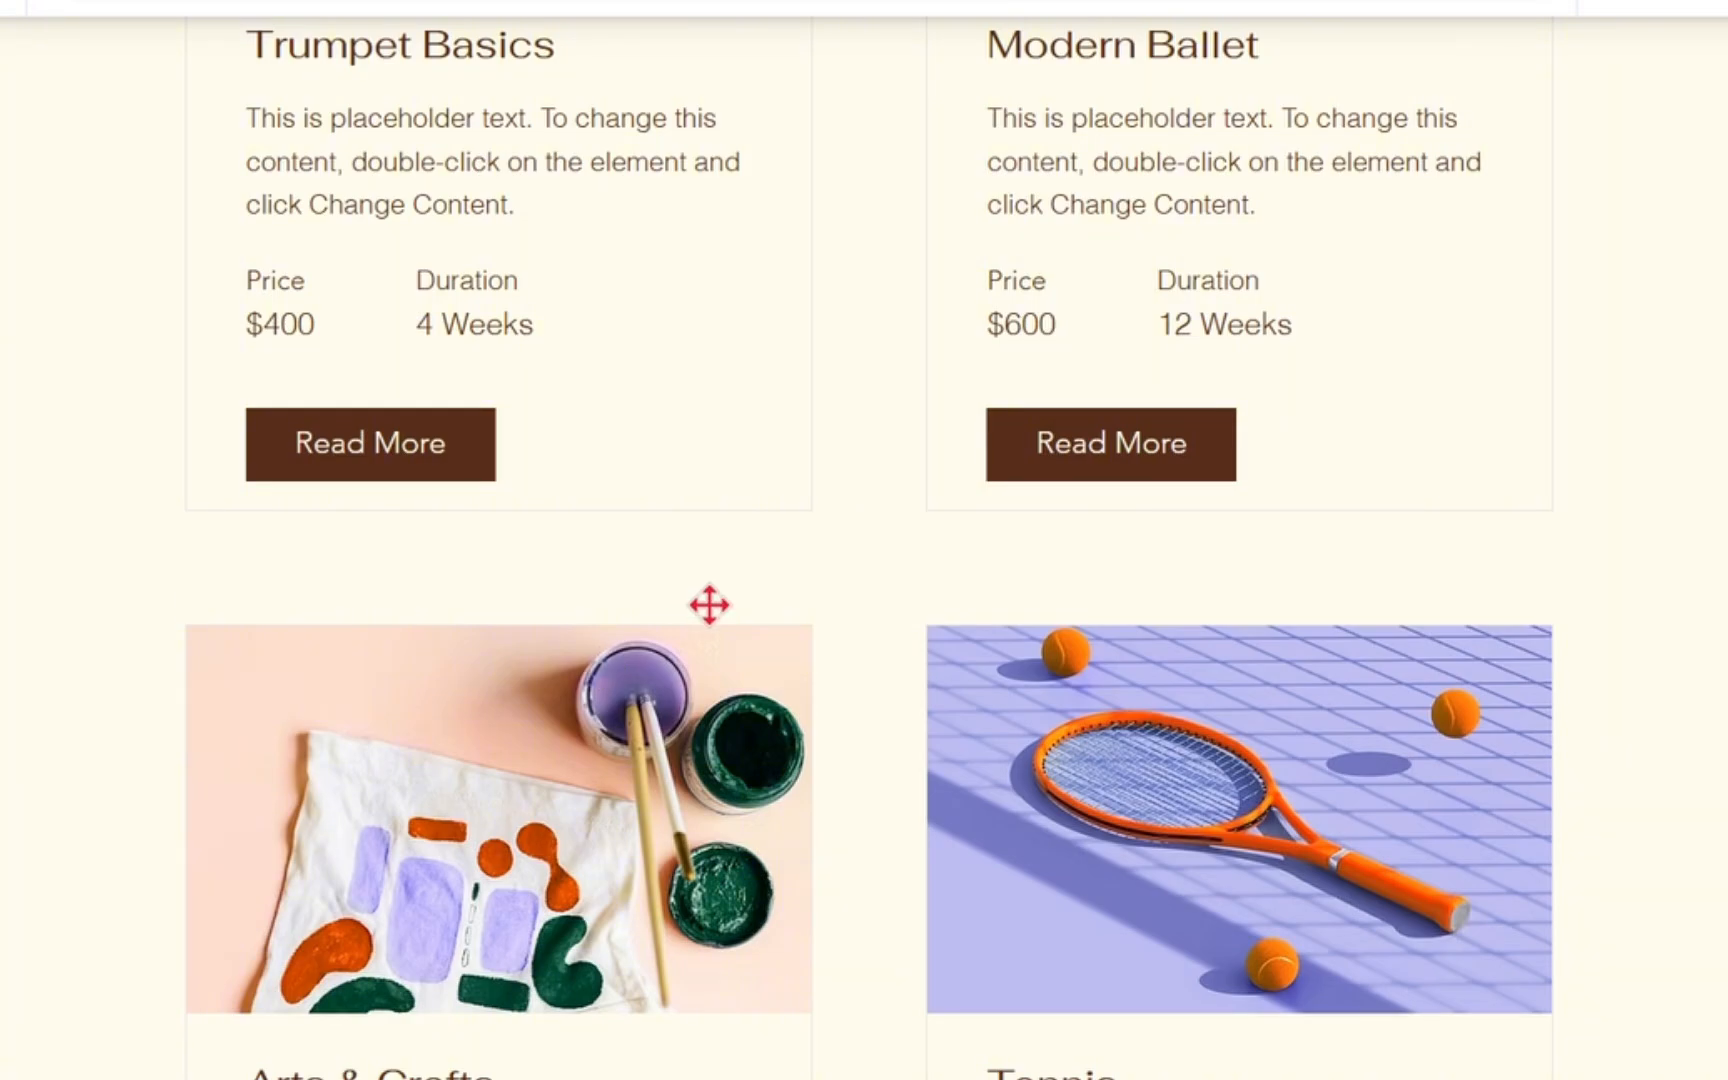
scroll(710, 605, down, 5)
scroll(710, 605, down, 10)
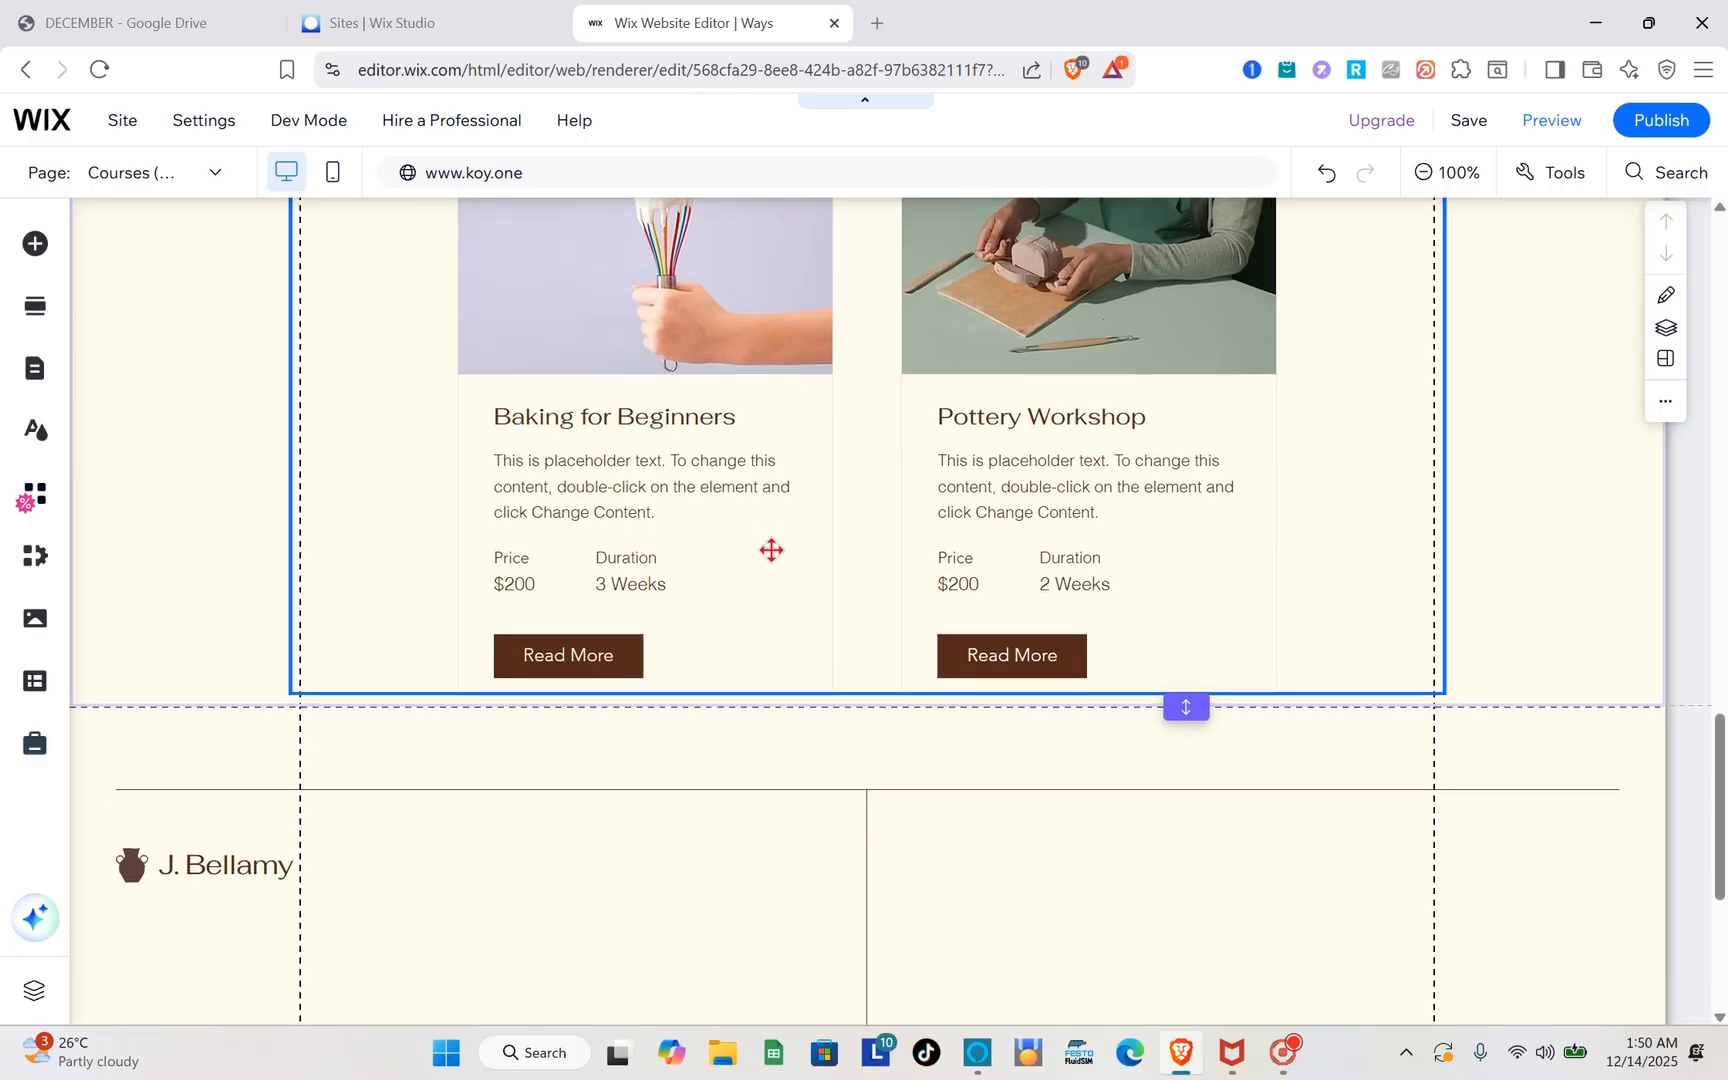
scroll(771, 559, up, 20)
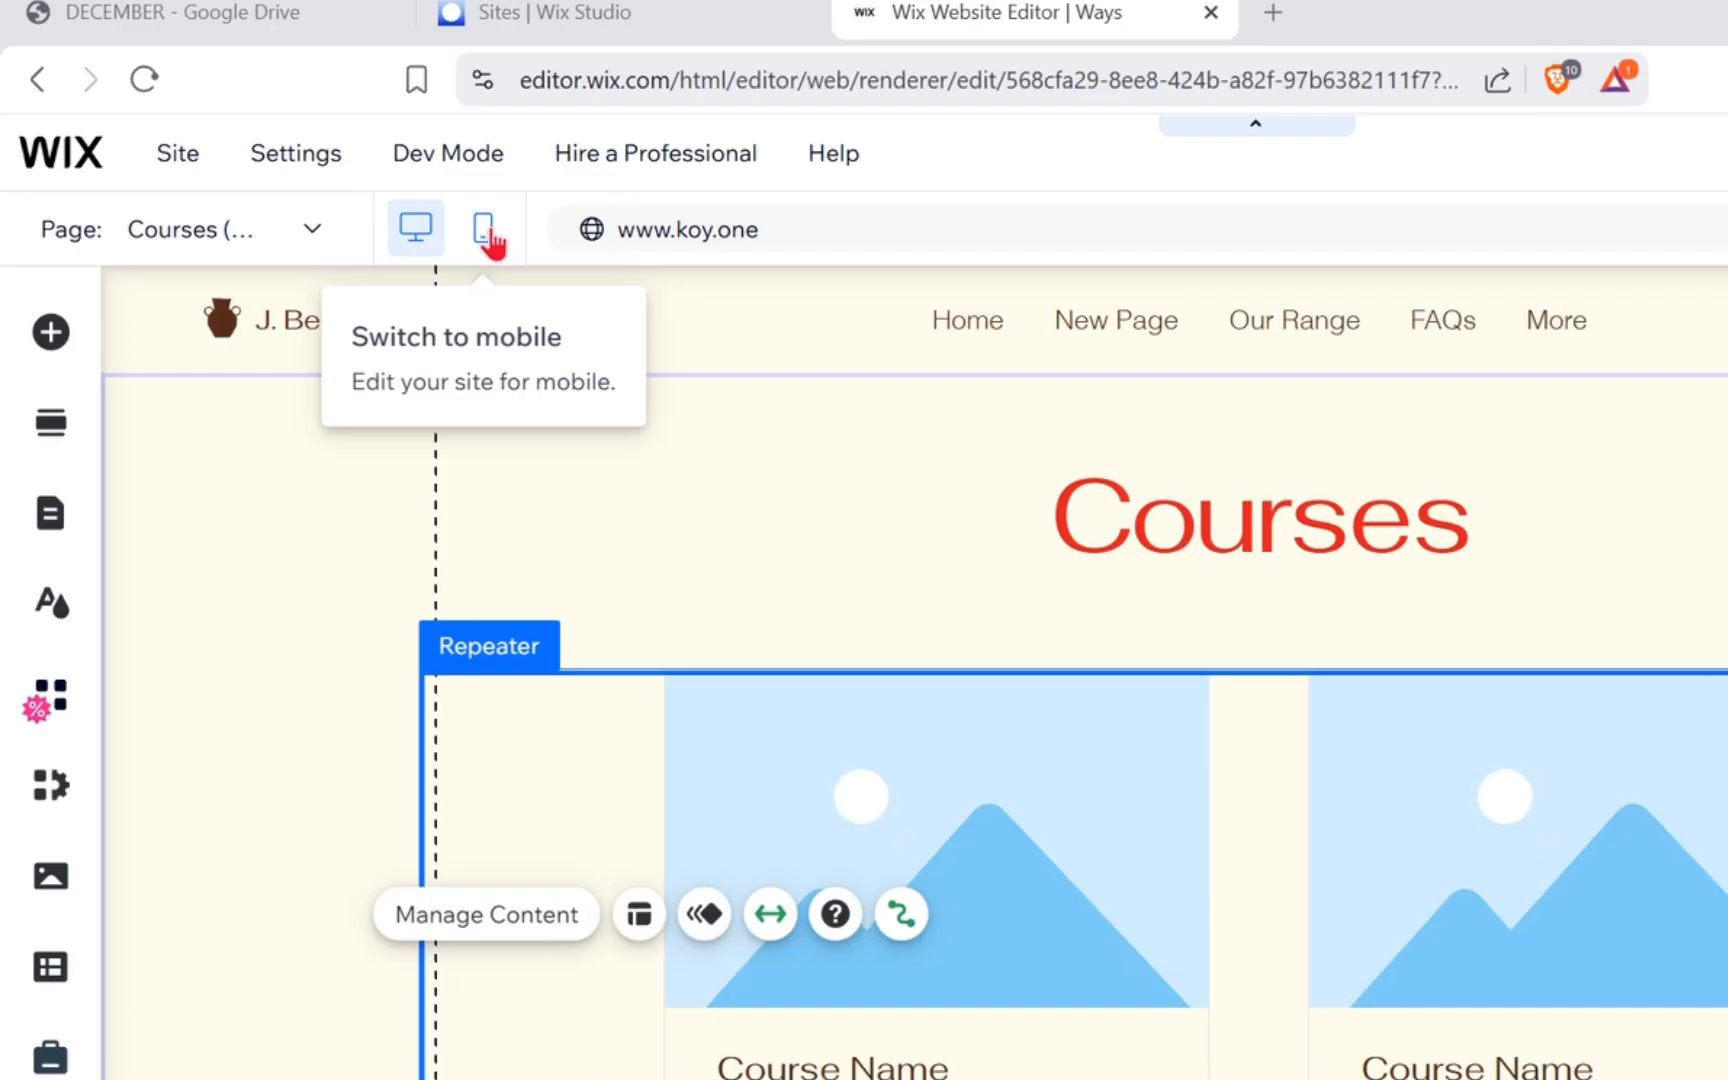
click(486, 231)
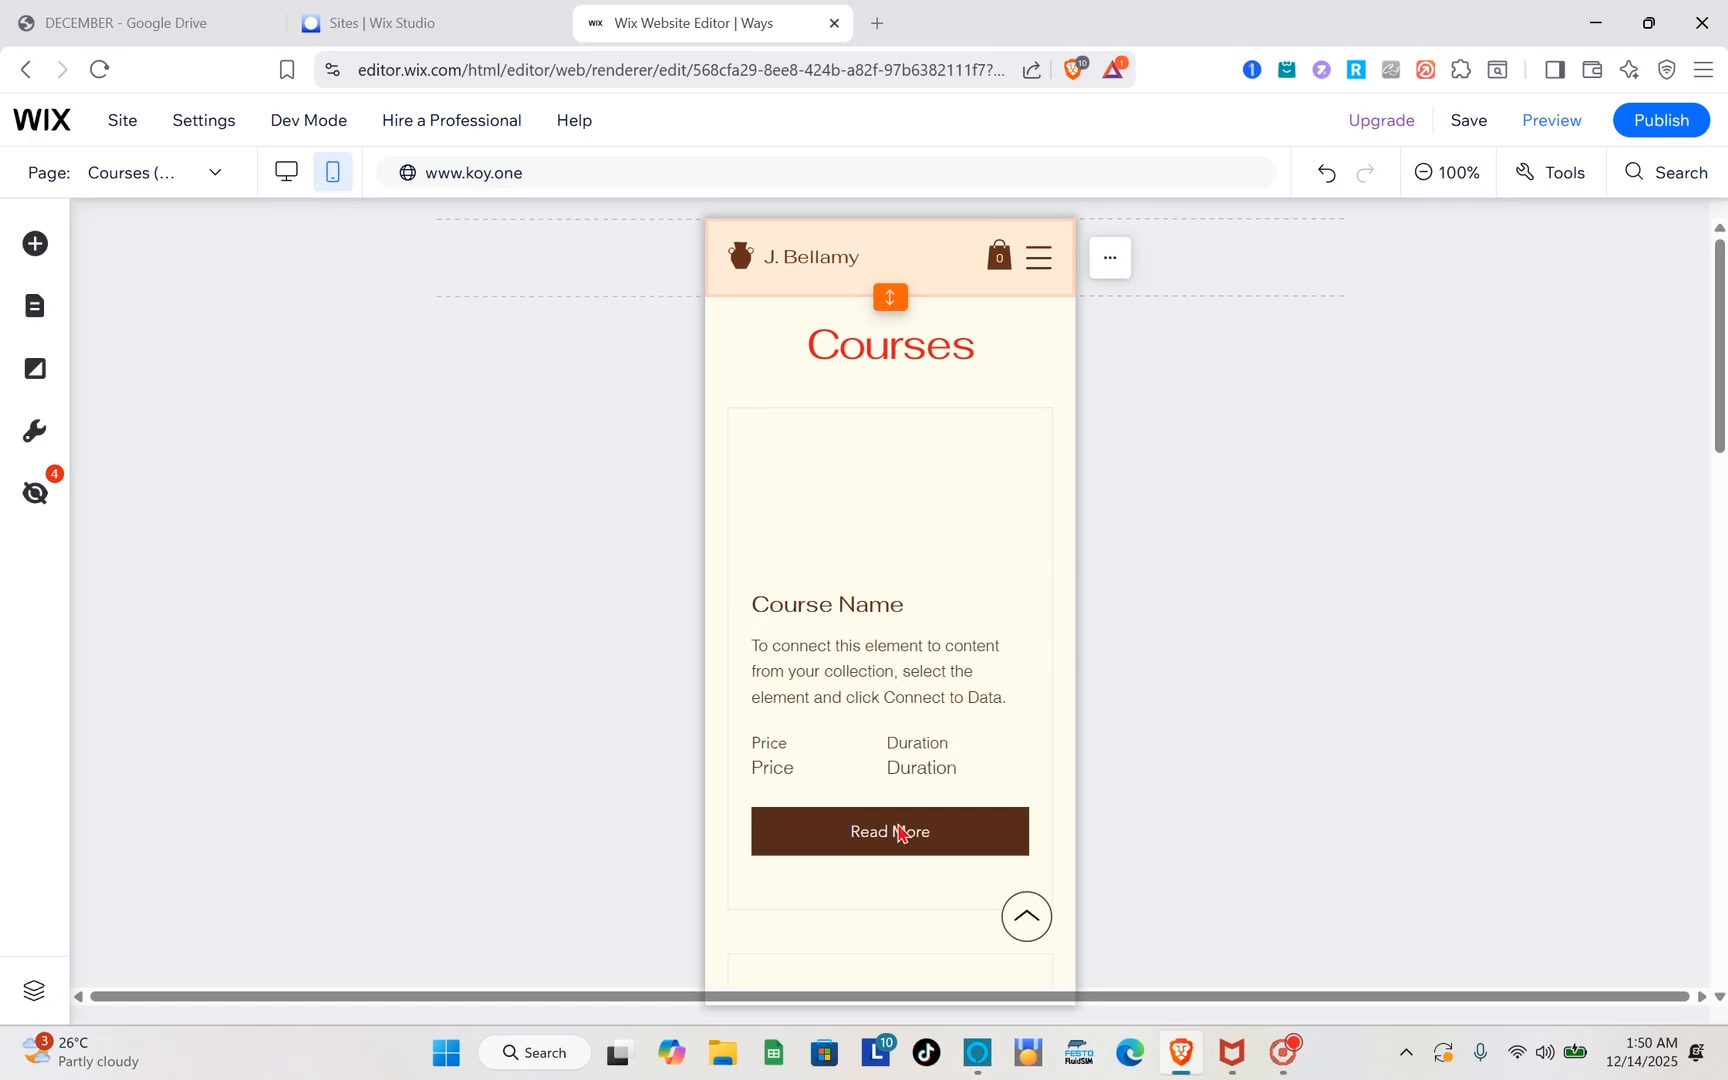
scroll(893, 832, down, 8)
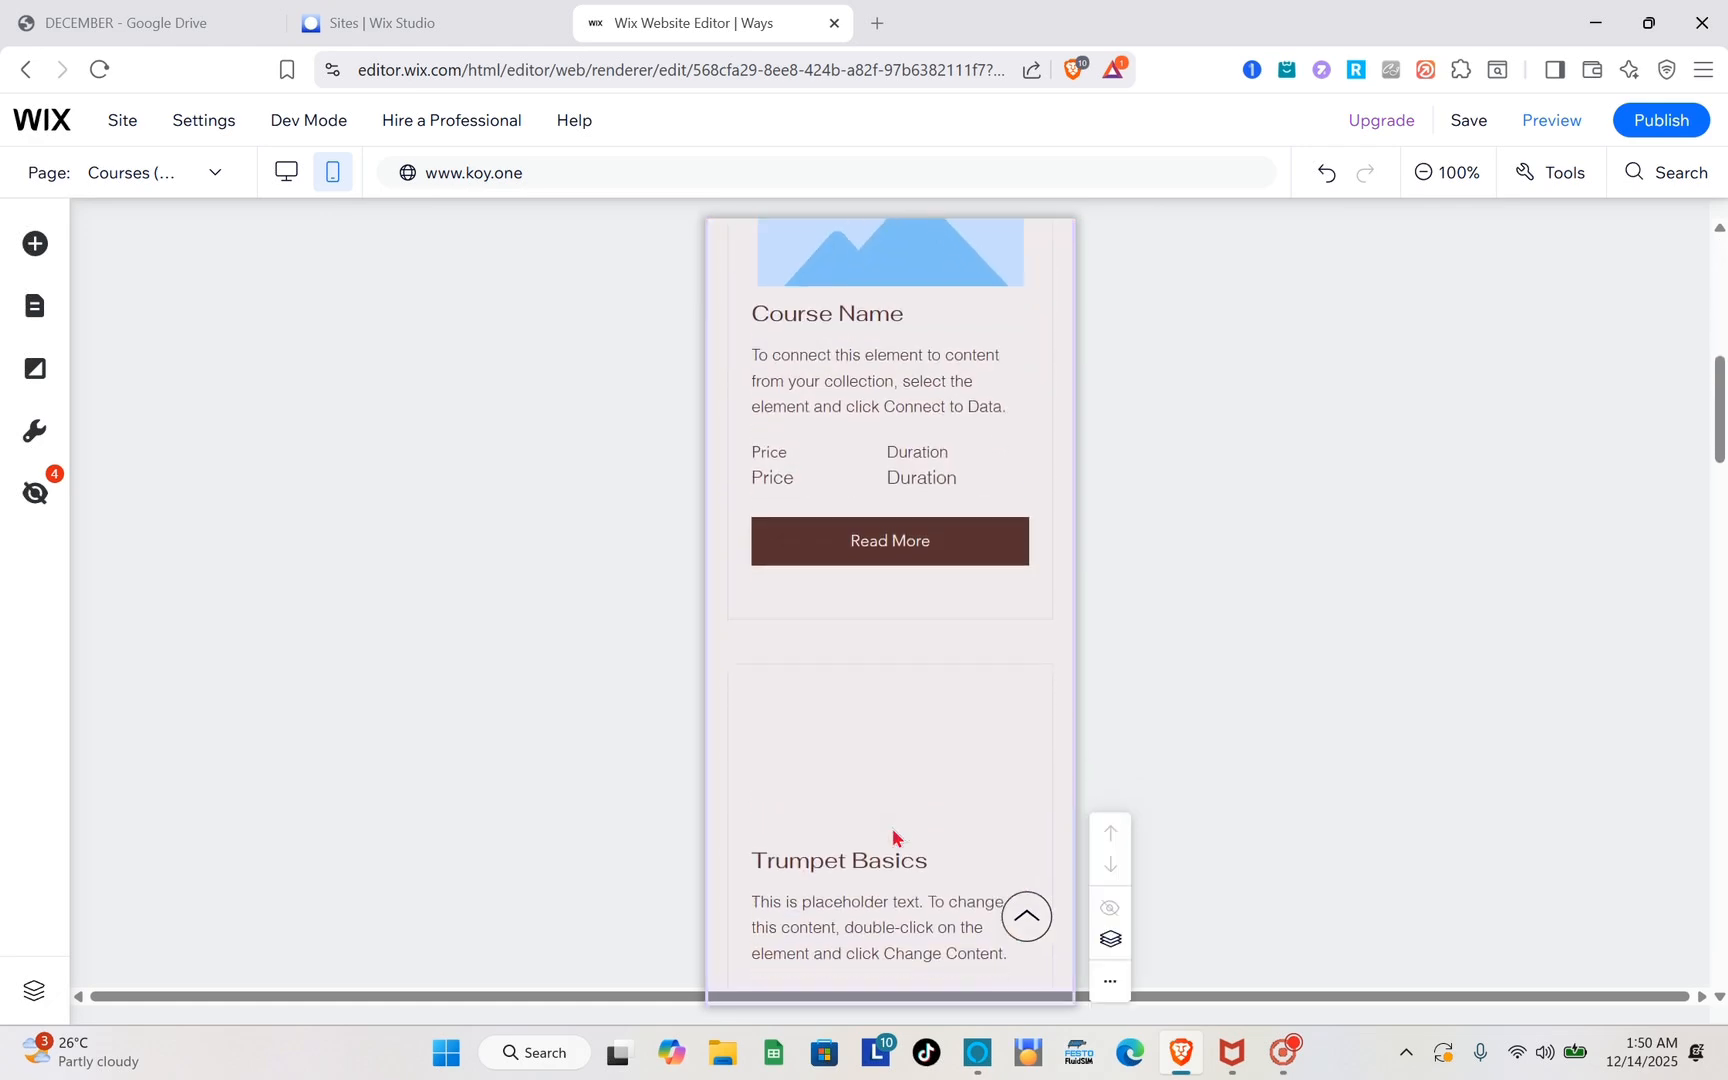
scroll(893, 832, down, 10)
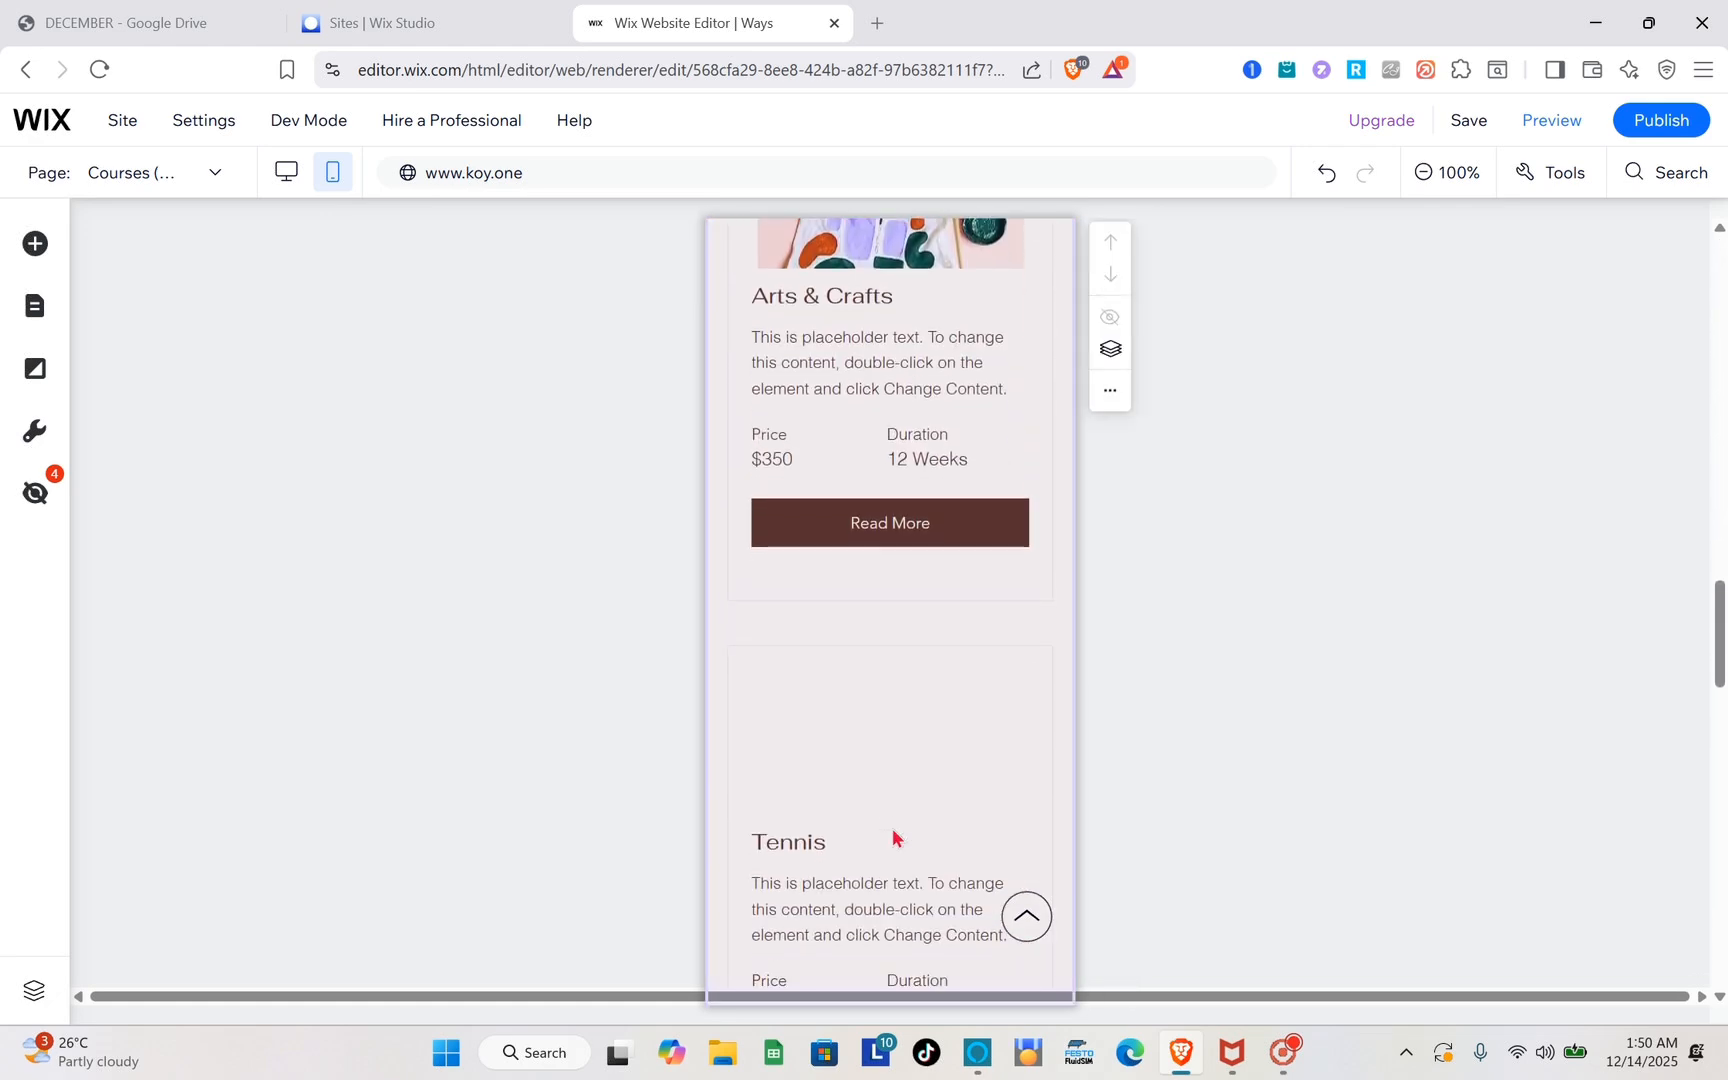
scroll(892, 836, down, 7)
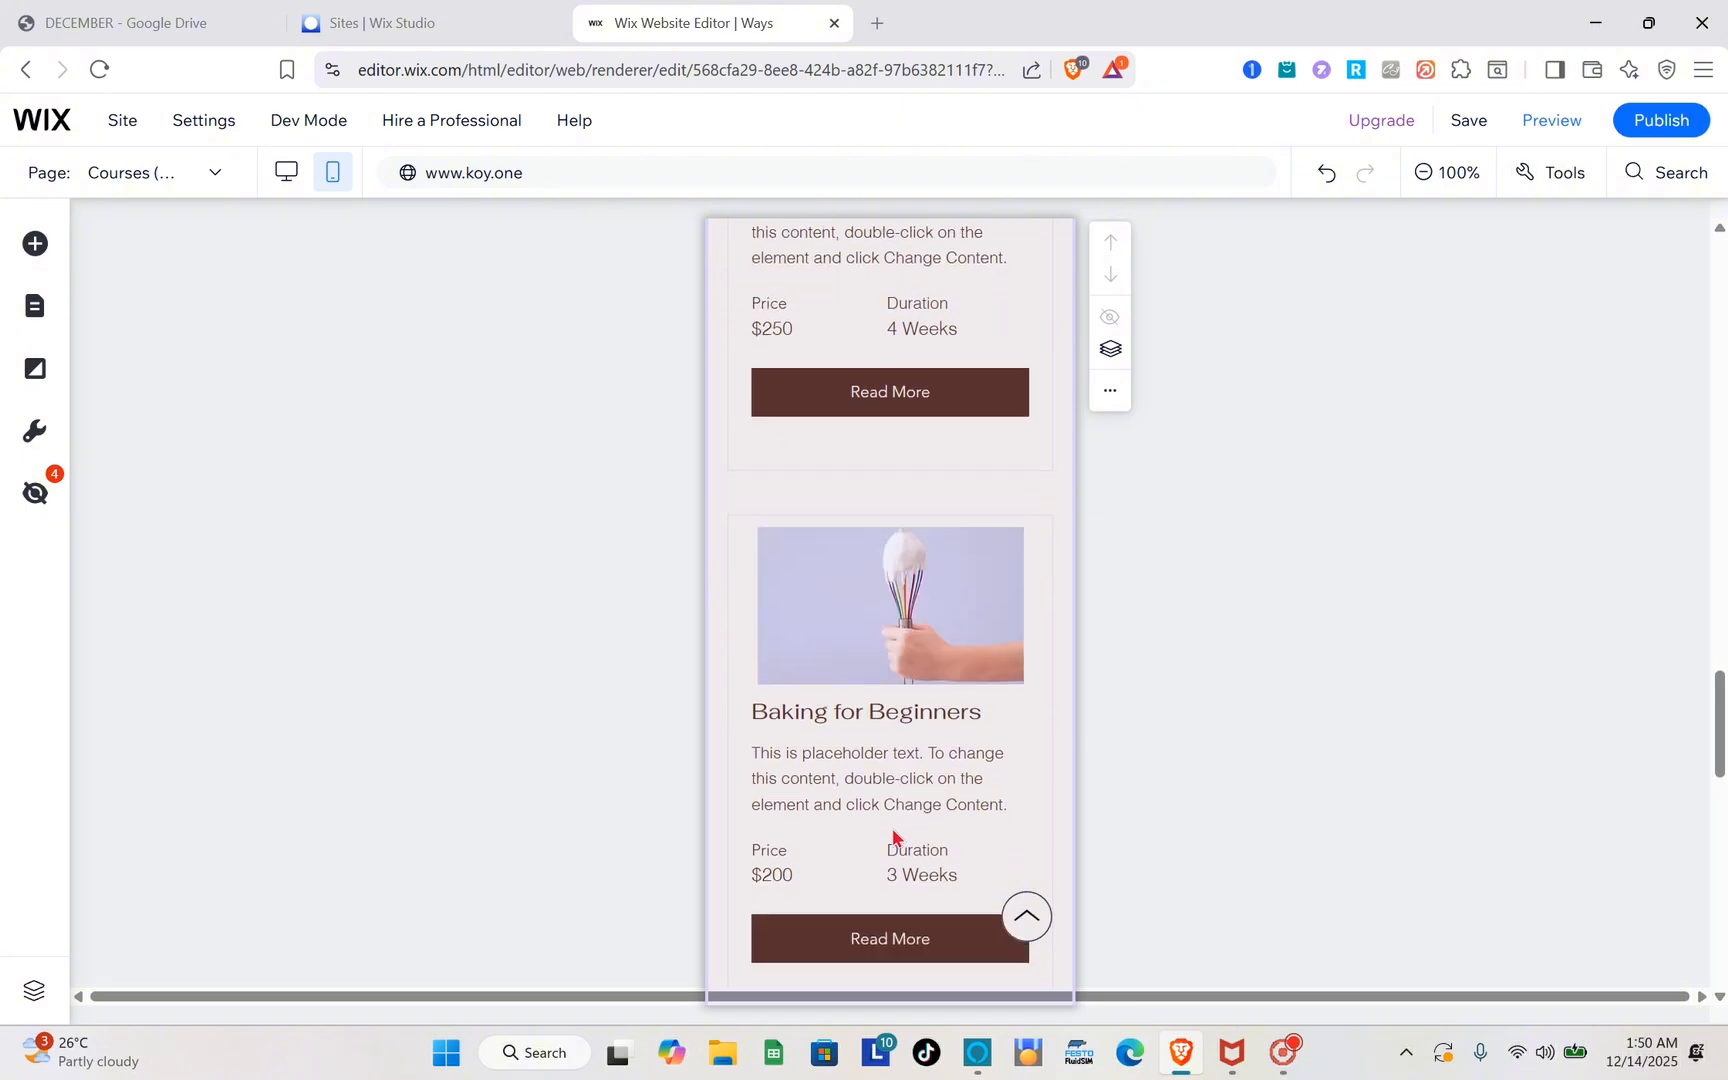
scroll(893, 838, up, 20)
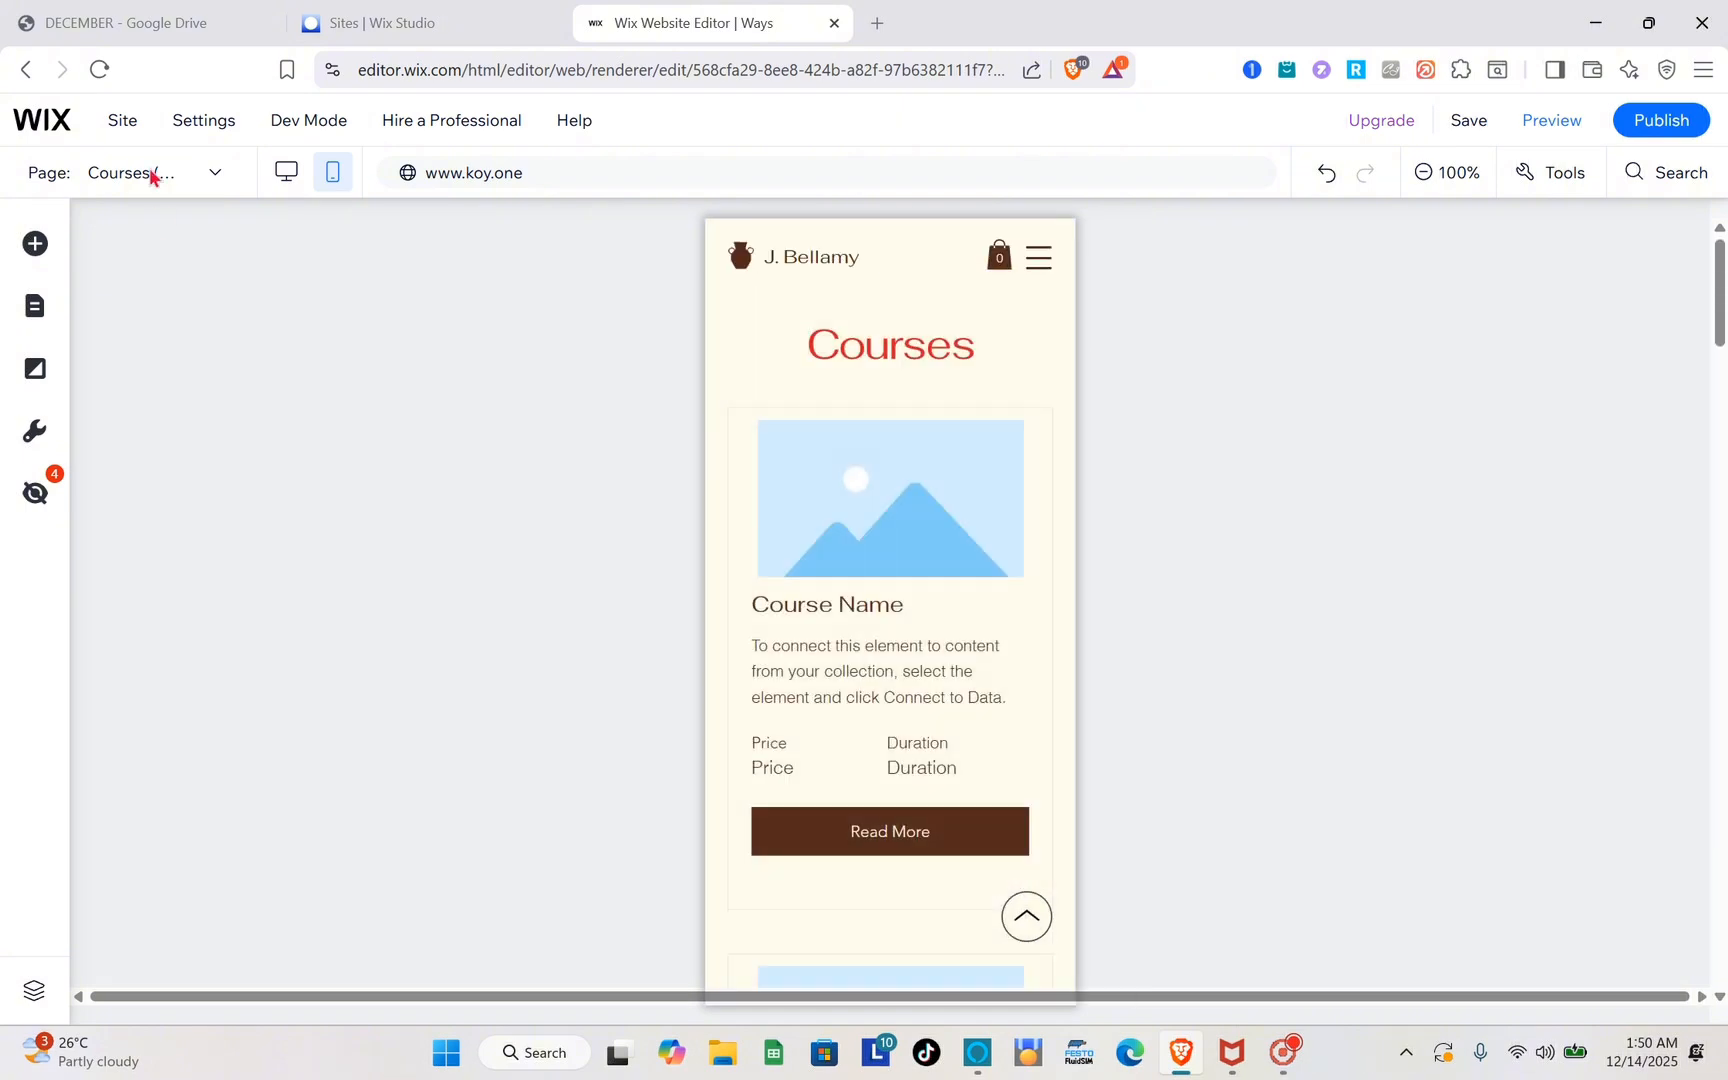
- Open page management to view the dynamic Courses item and list pages, ending on Courses (List) with the pages panel closed
click(211, 188)
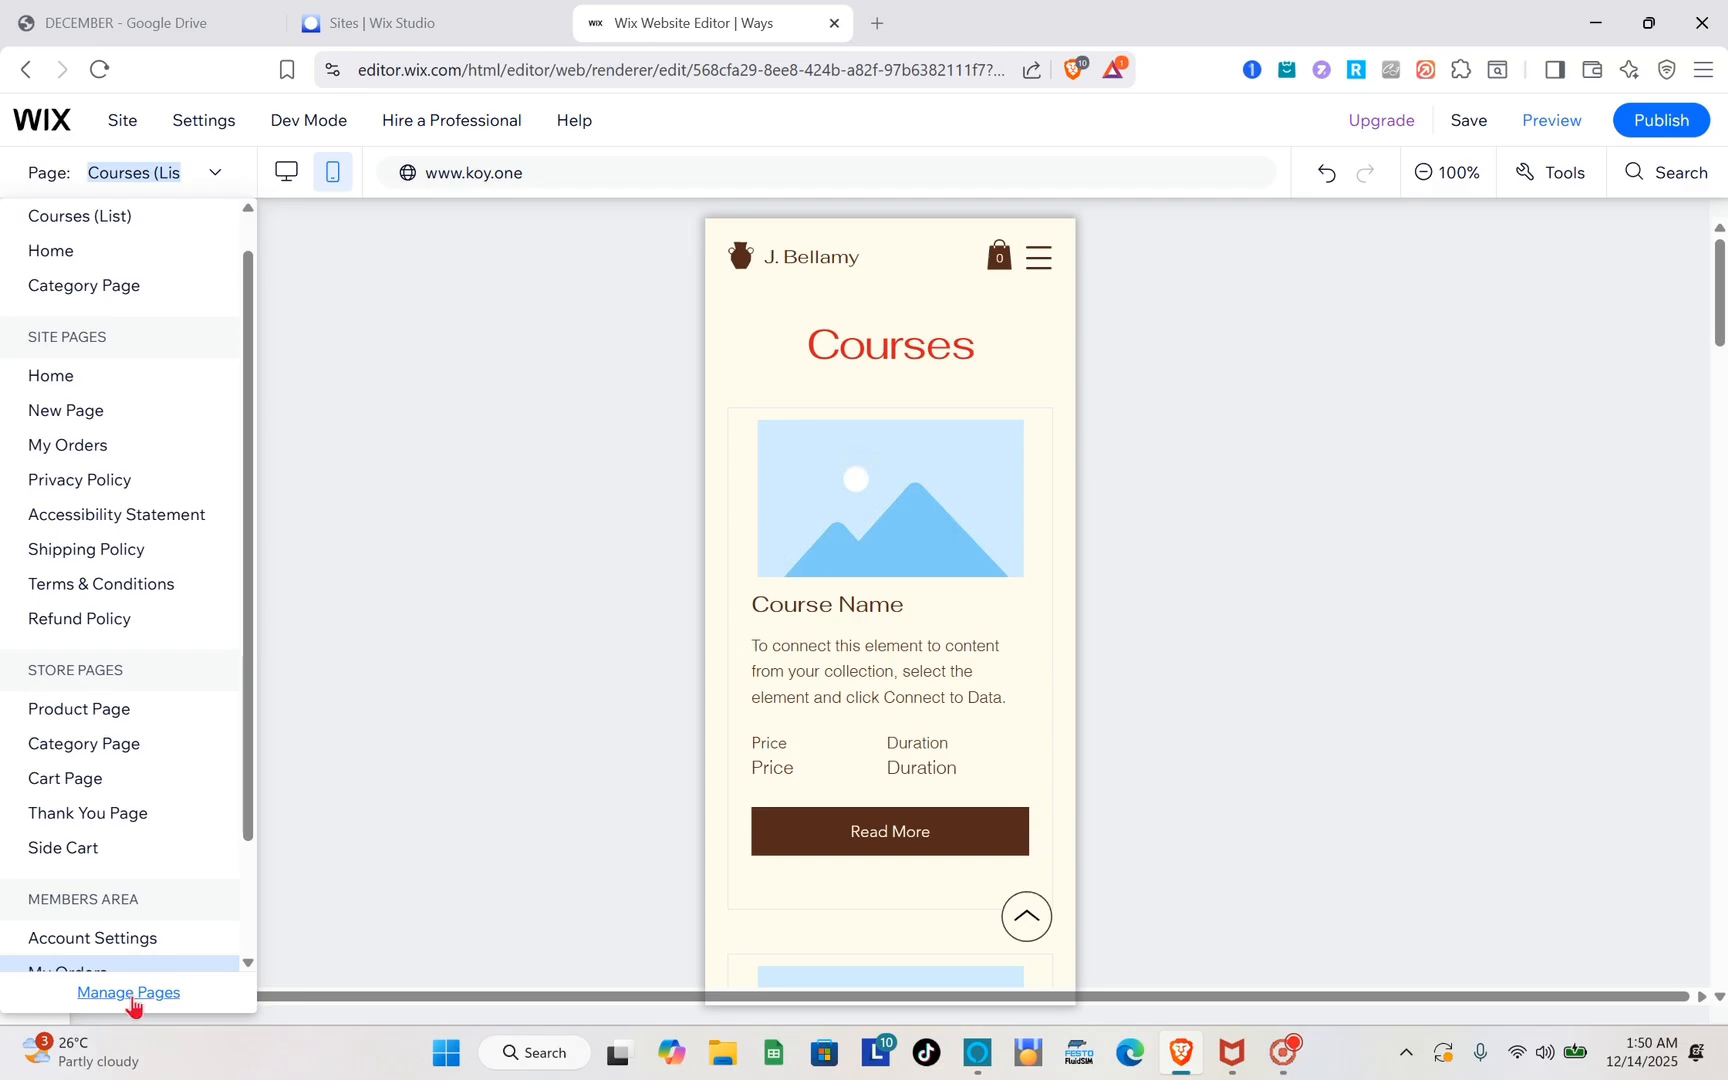
click(130, 998)
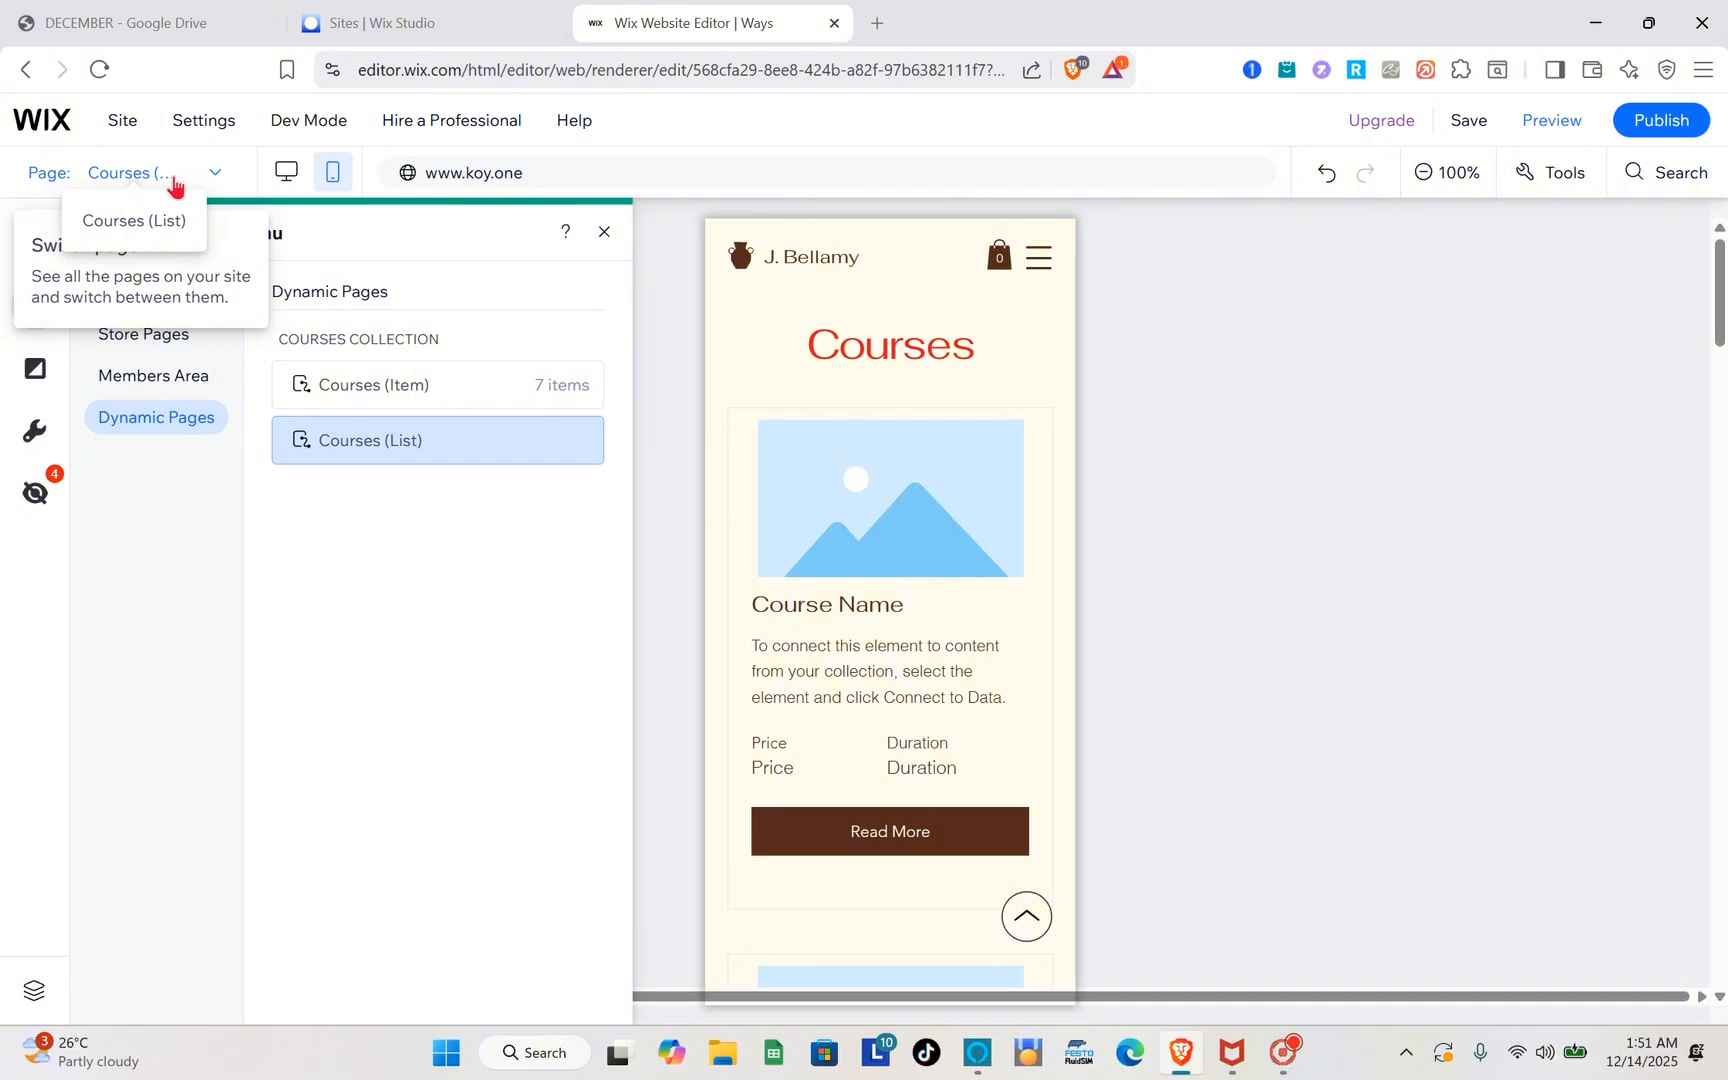
click(175, 182)
click(117, 995)
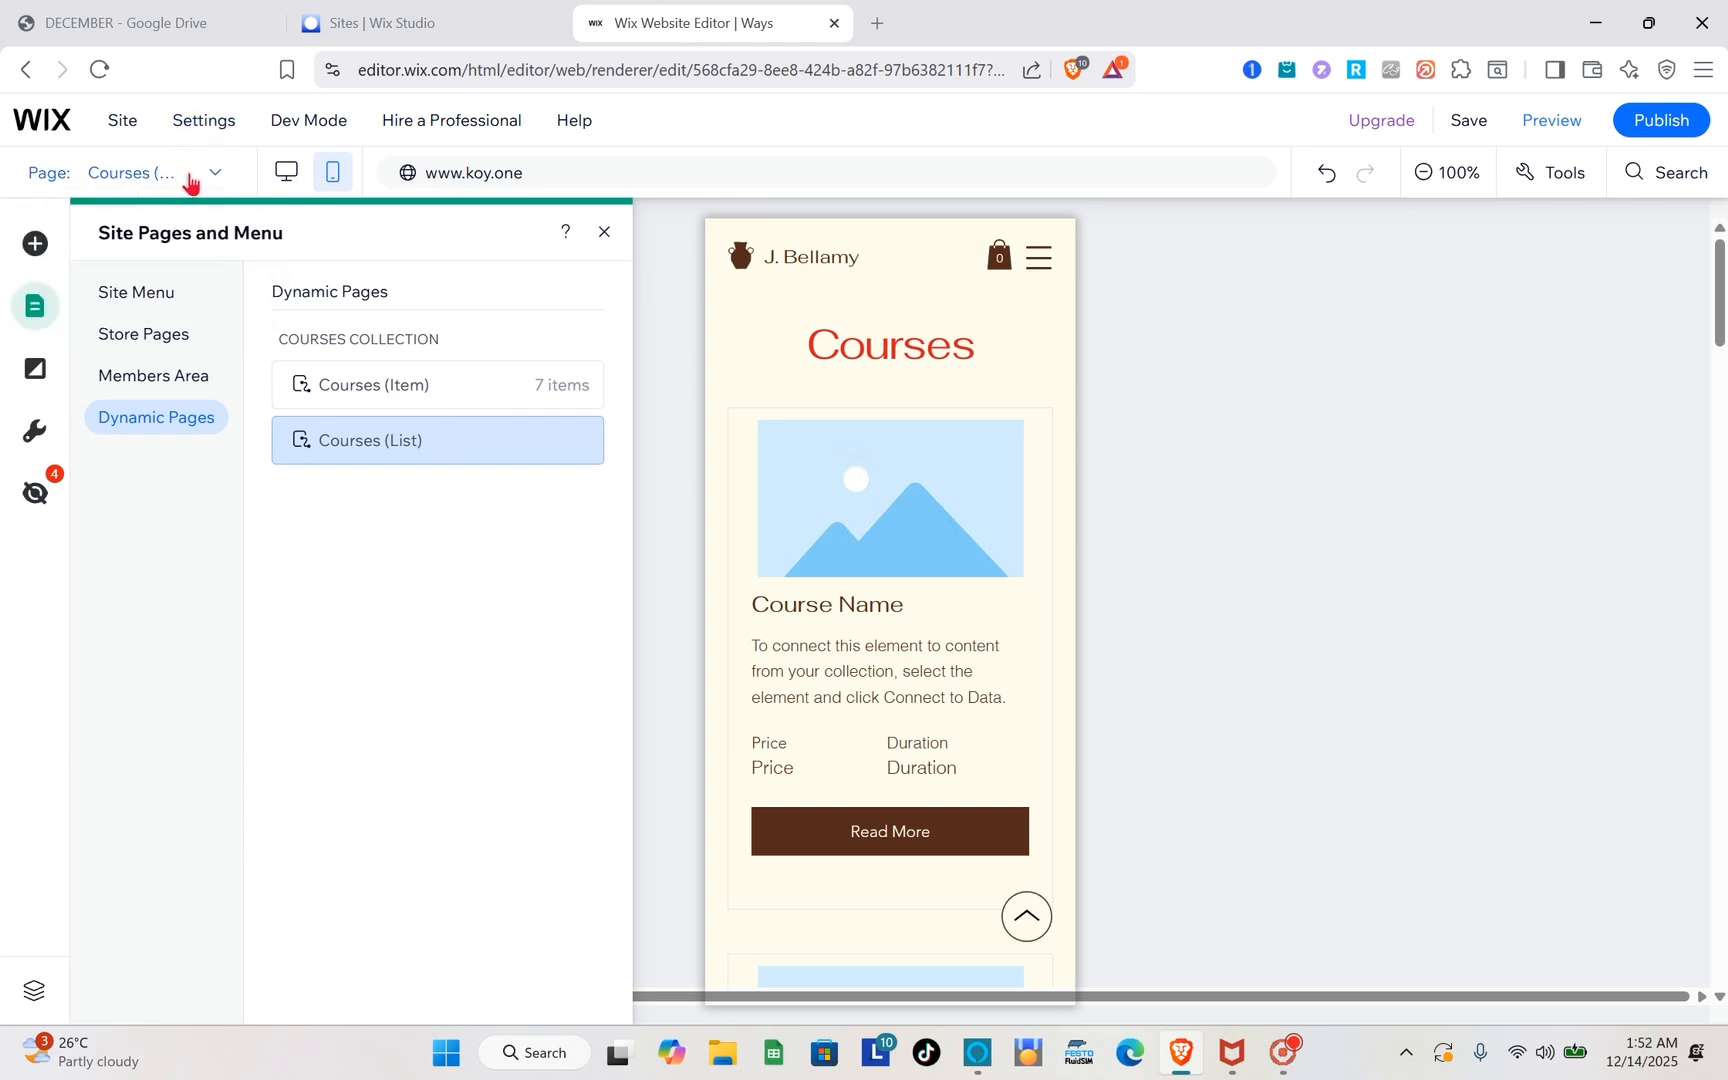
click(191, 176)
click(152, 992)
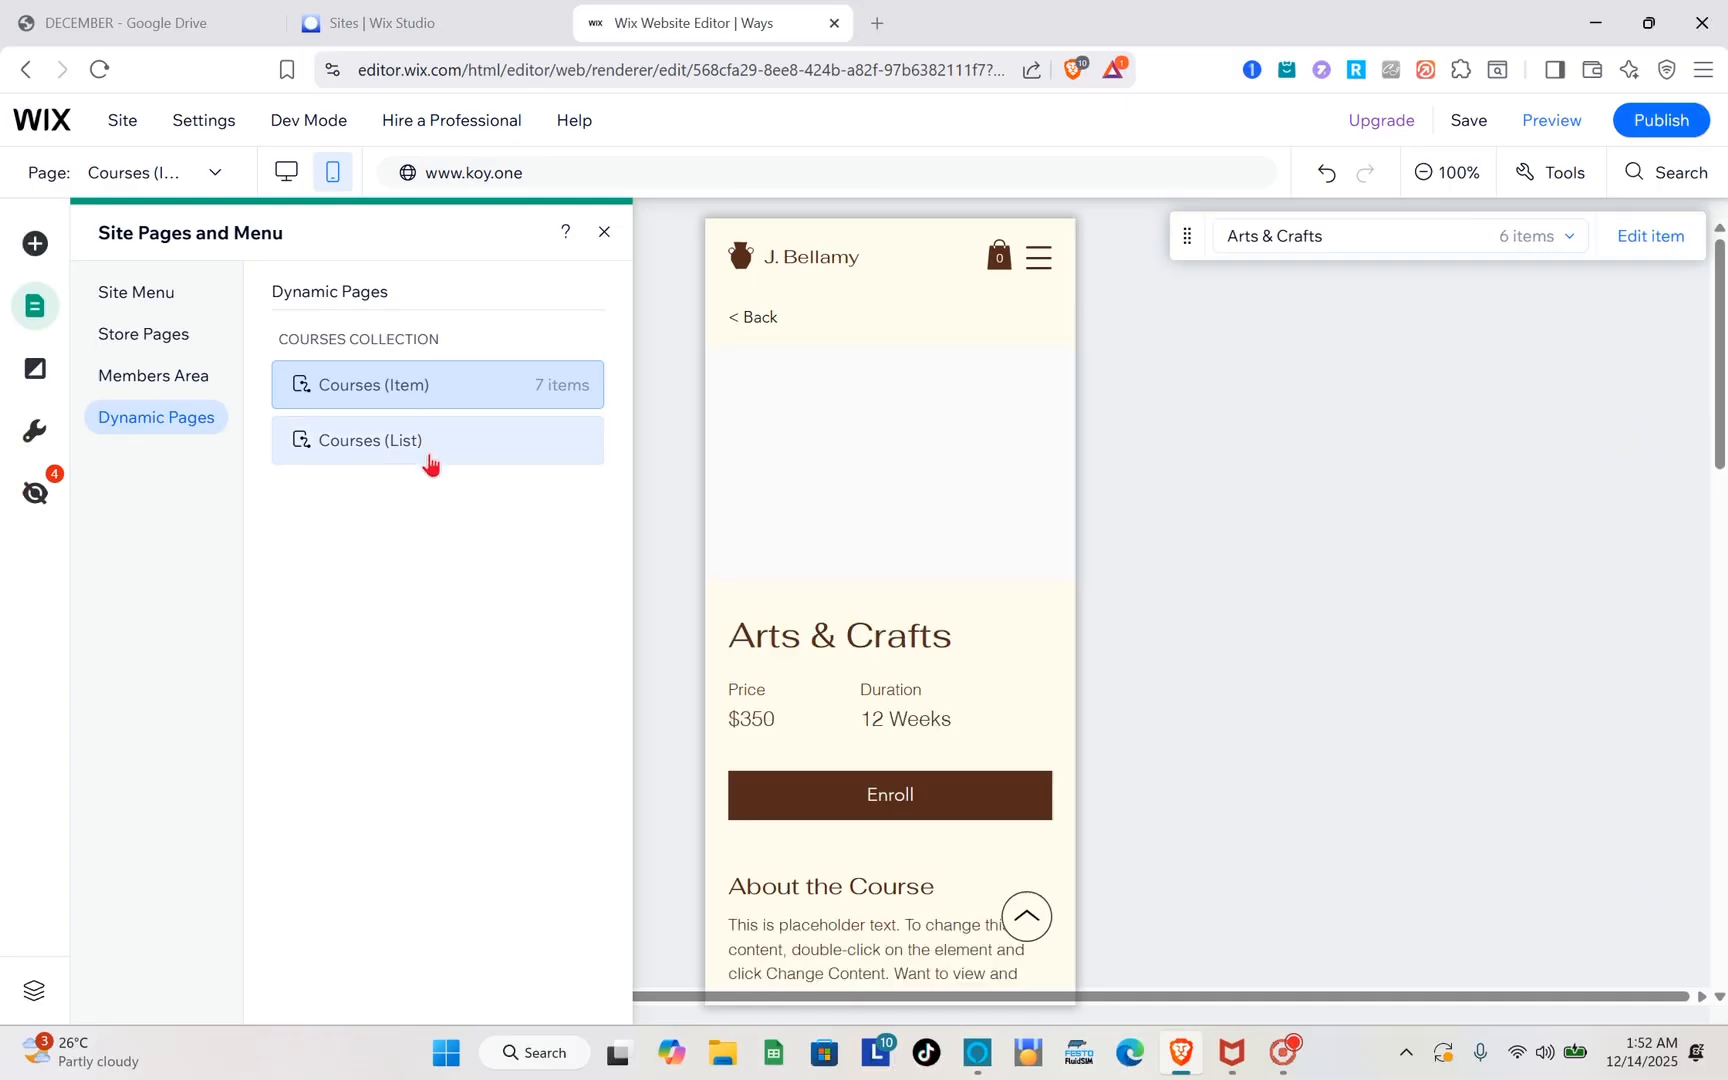
click(430, 462)
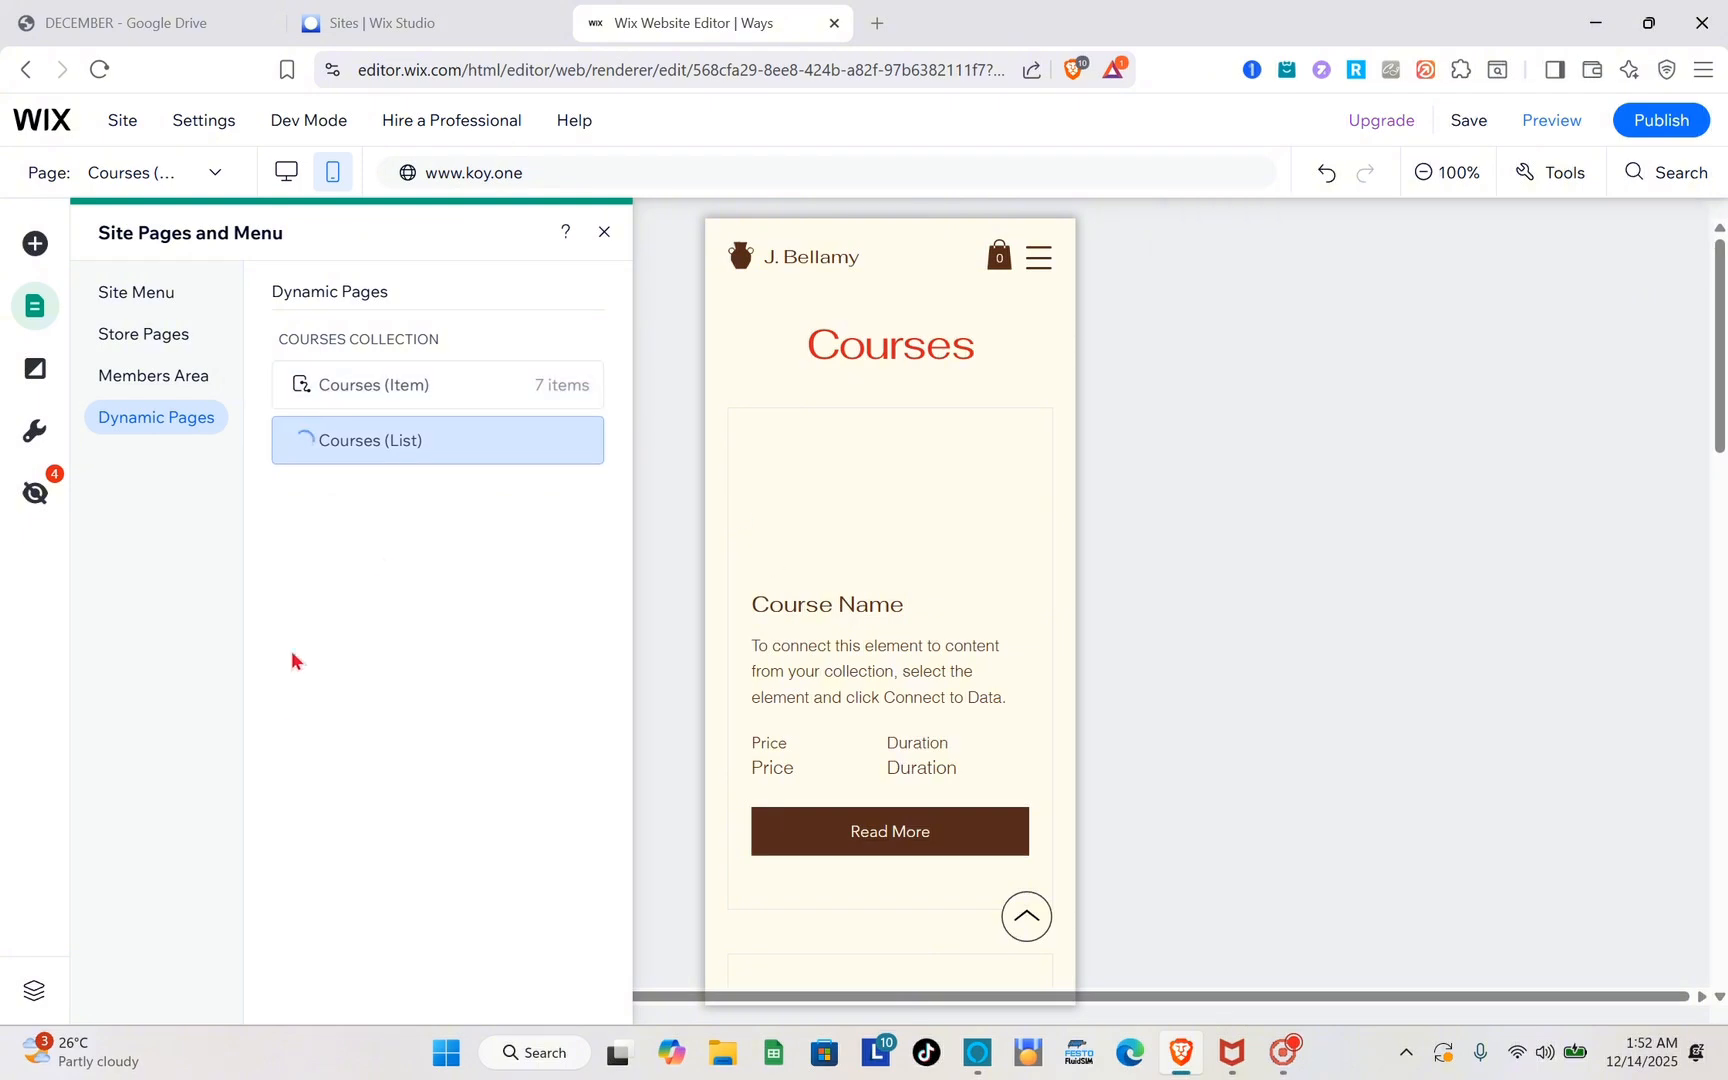
click(604, 232)
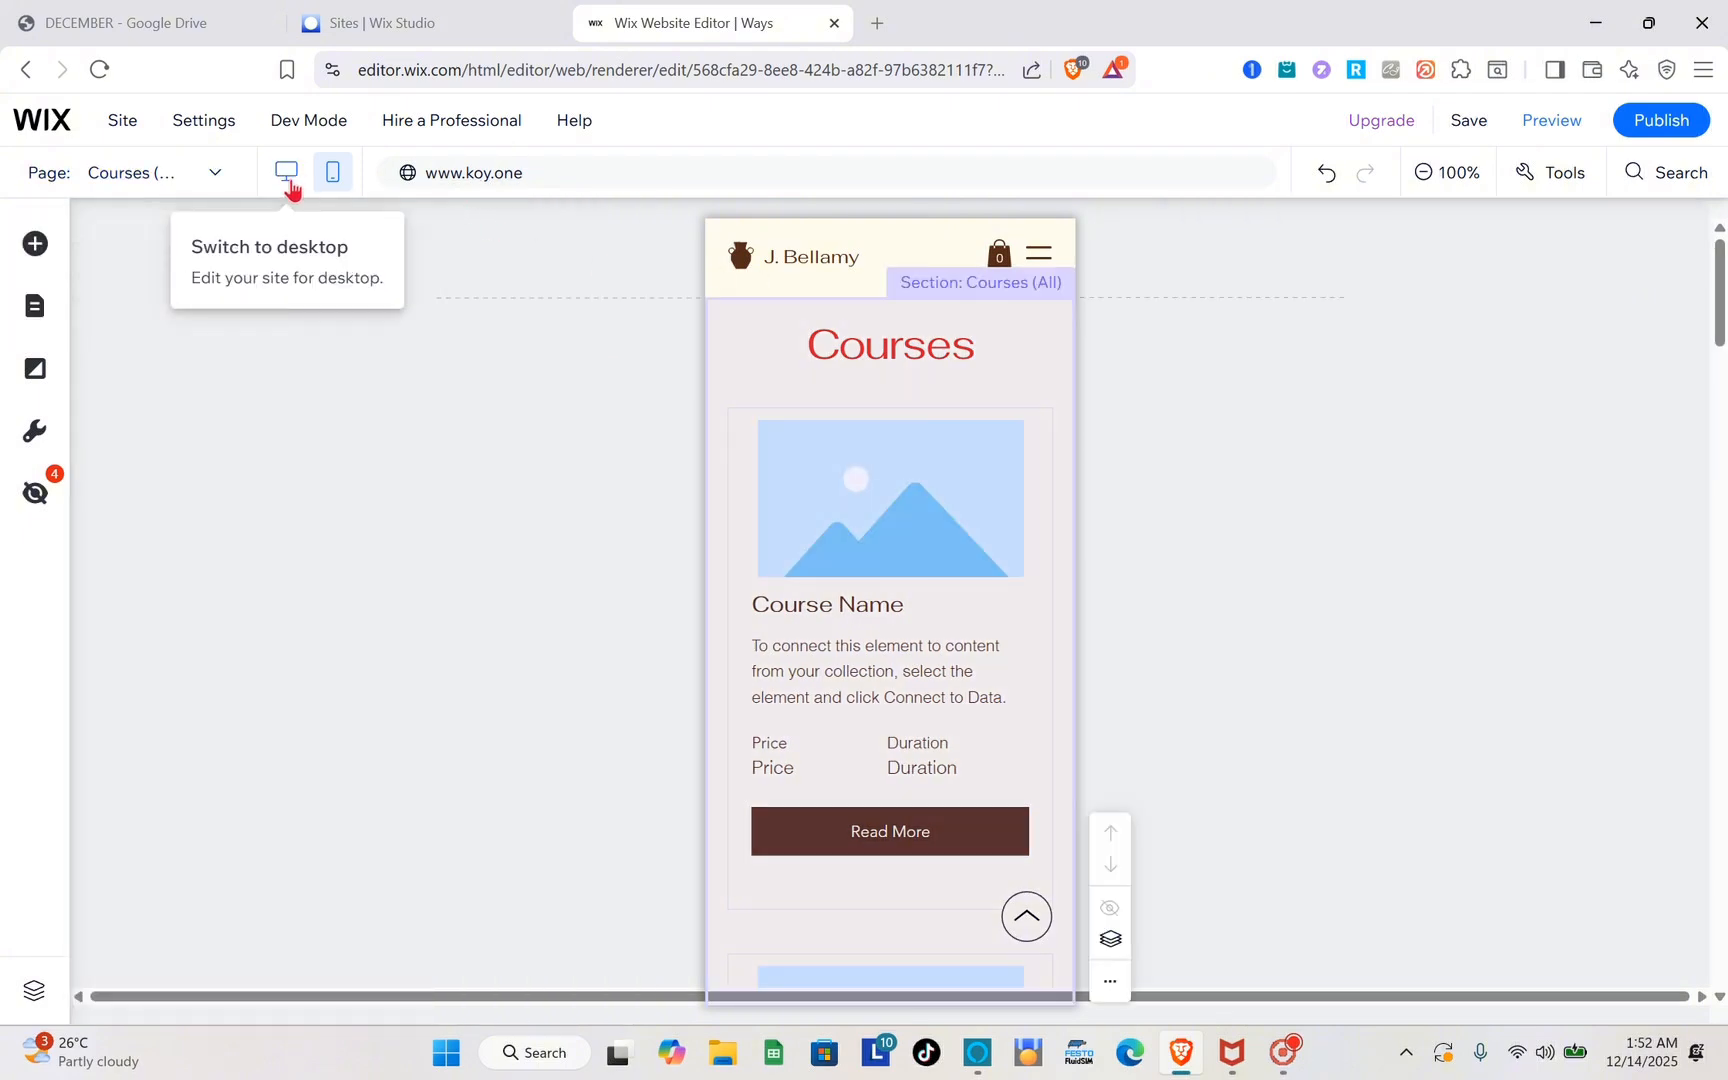
- Return to the desktop layout, preview the site, and examine the Home page and the navigation menu
click(288, 182)
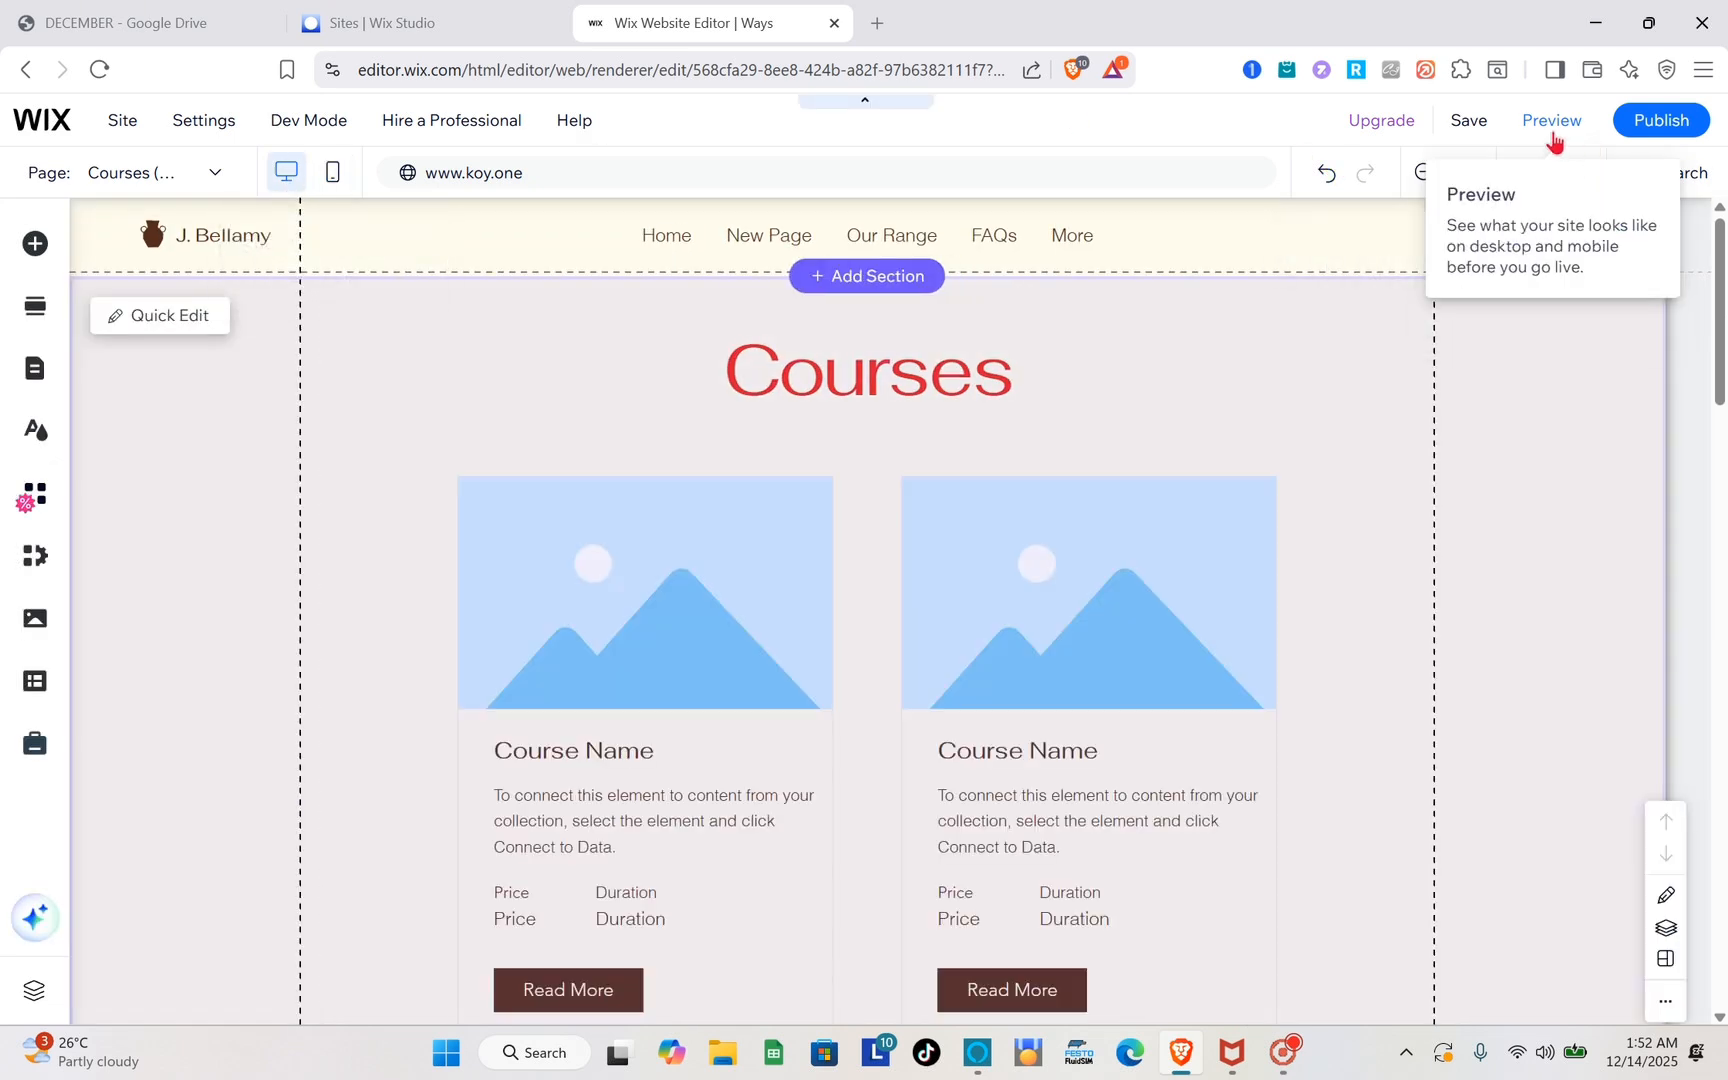
click(1552, 136)
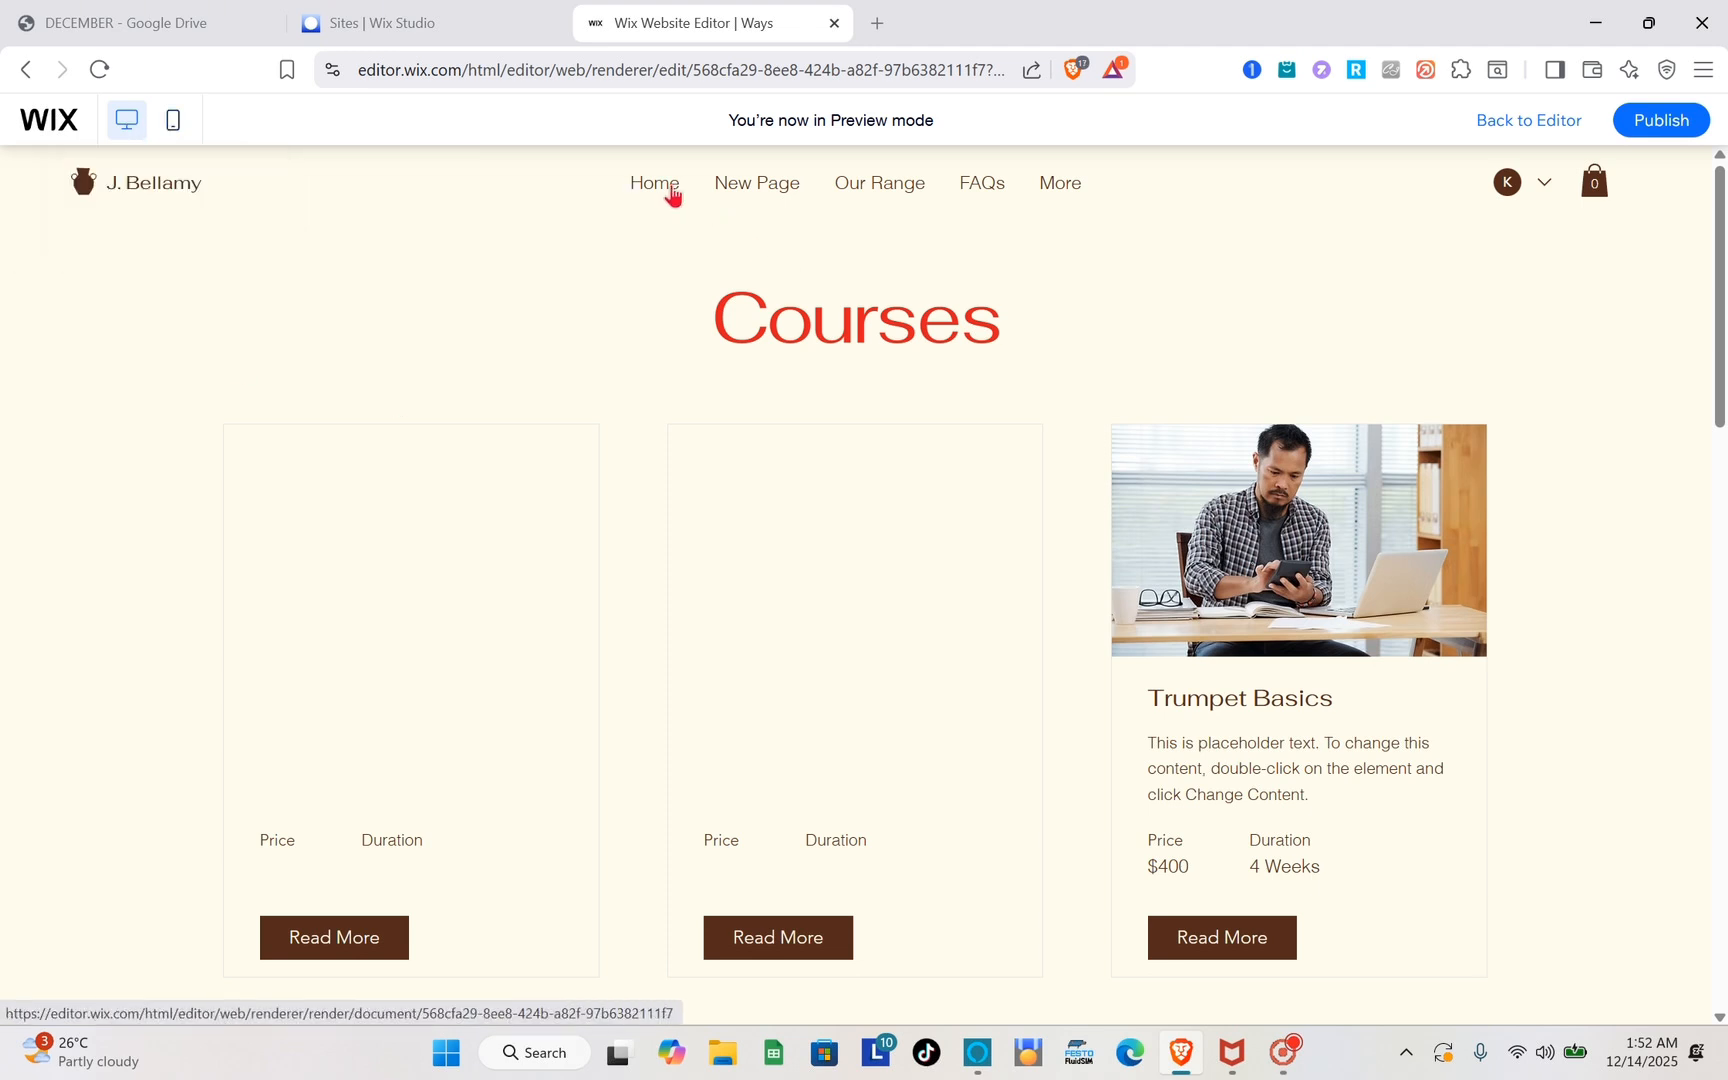
click(672, 195)
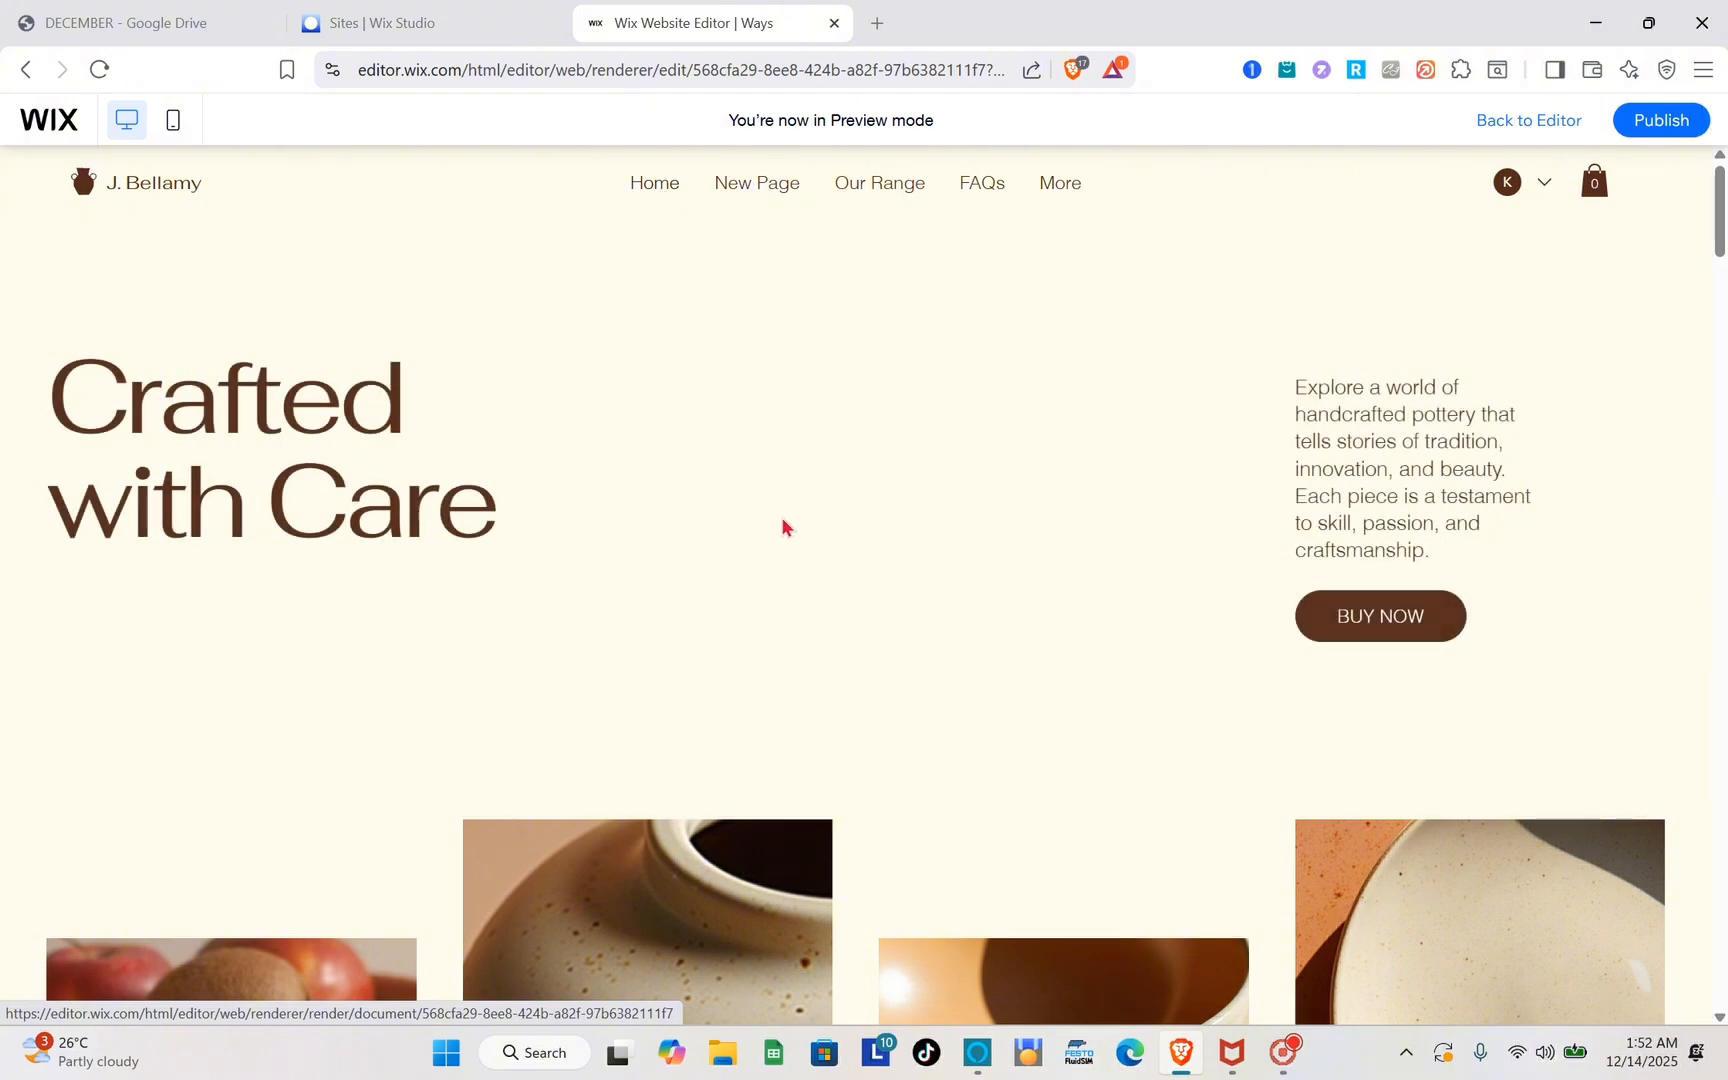
scroll(783, 527, down, 3)
scroll(782, 527, down, 10)
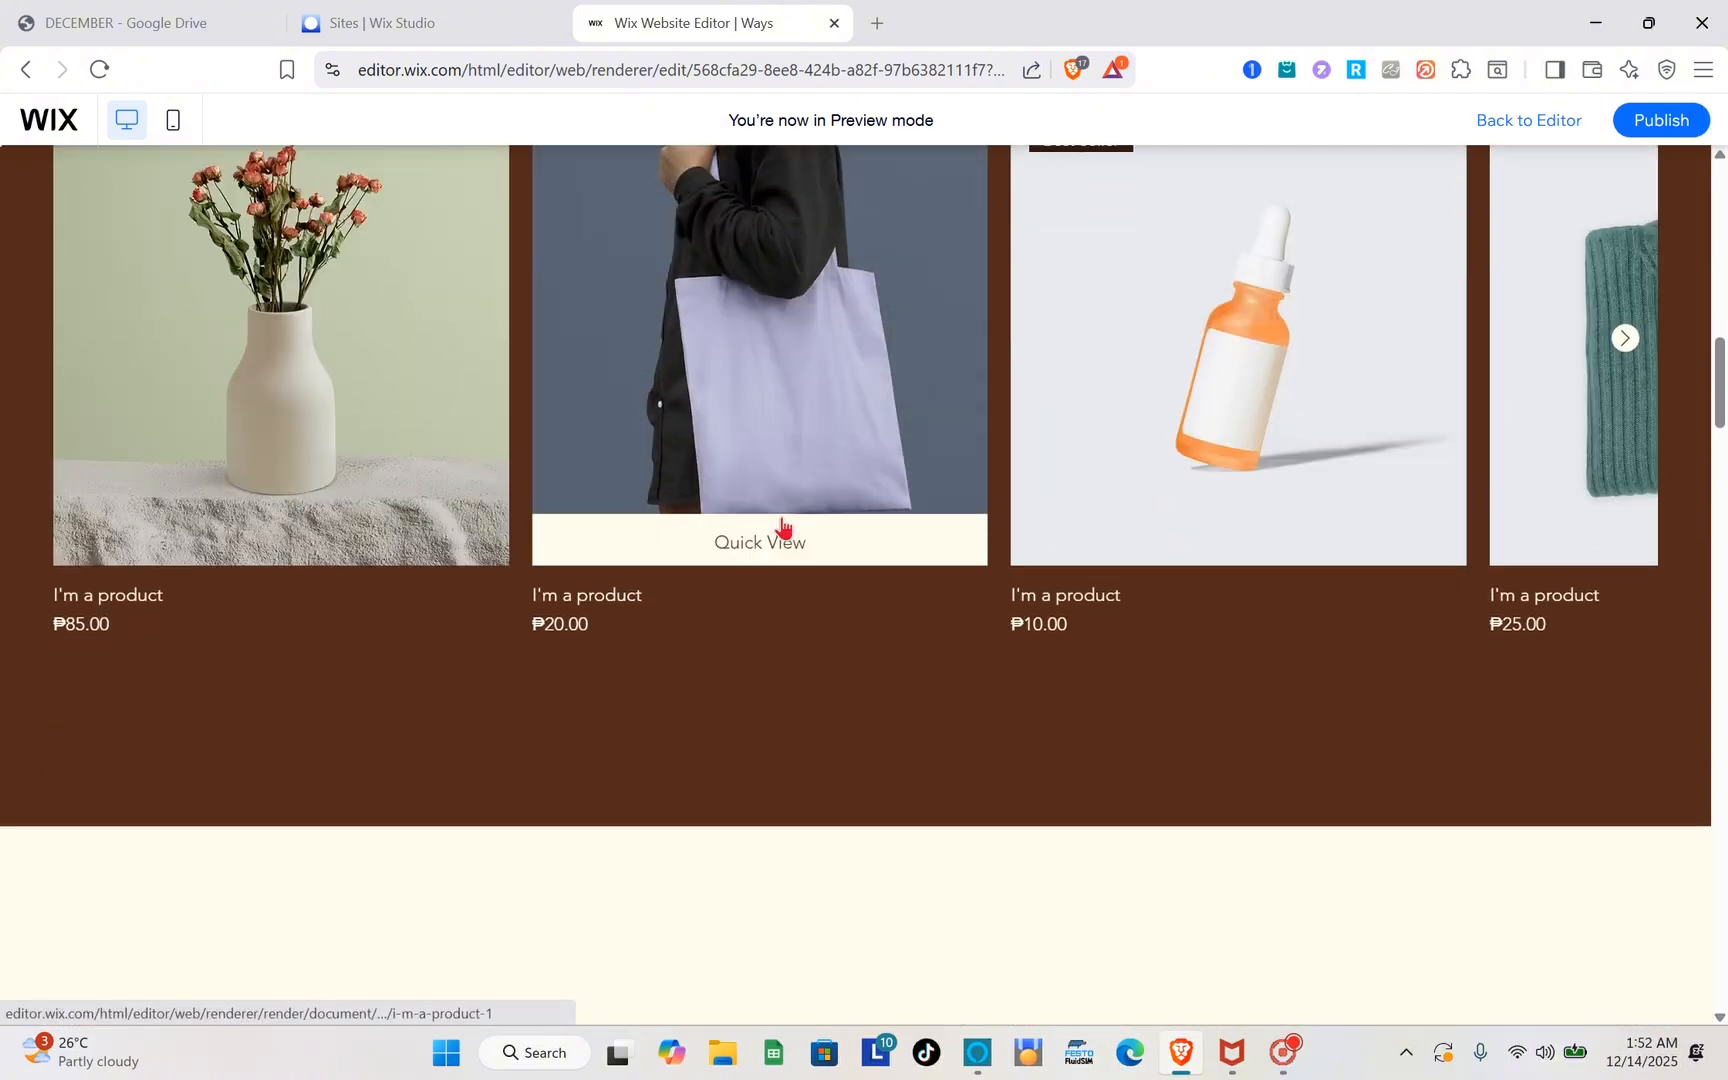
scroll(782, 527, up, 4)
scroll(783, 527, up, 10)
mouse_move(776, 195)
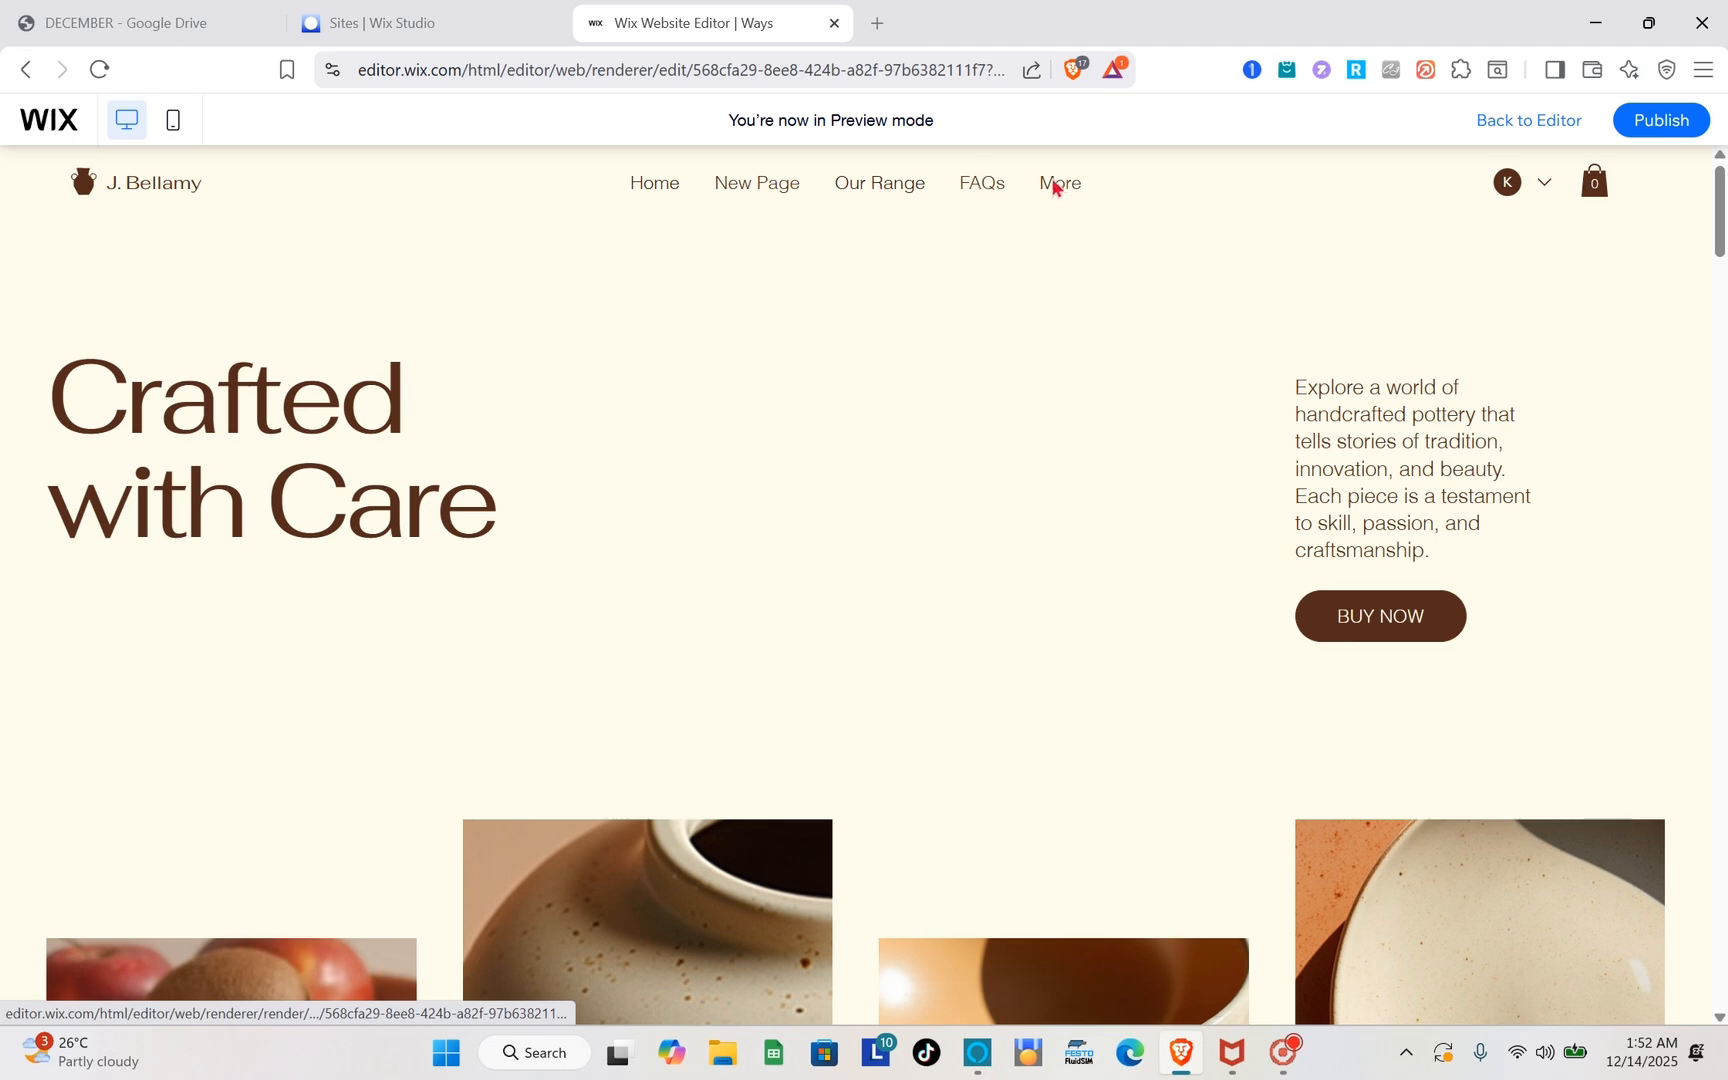
mouse_move(1058, 191)
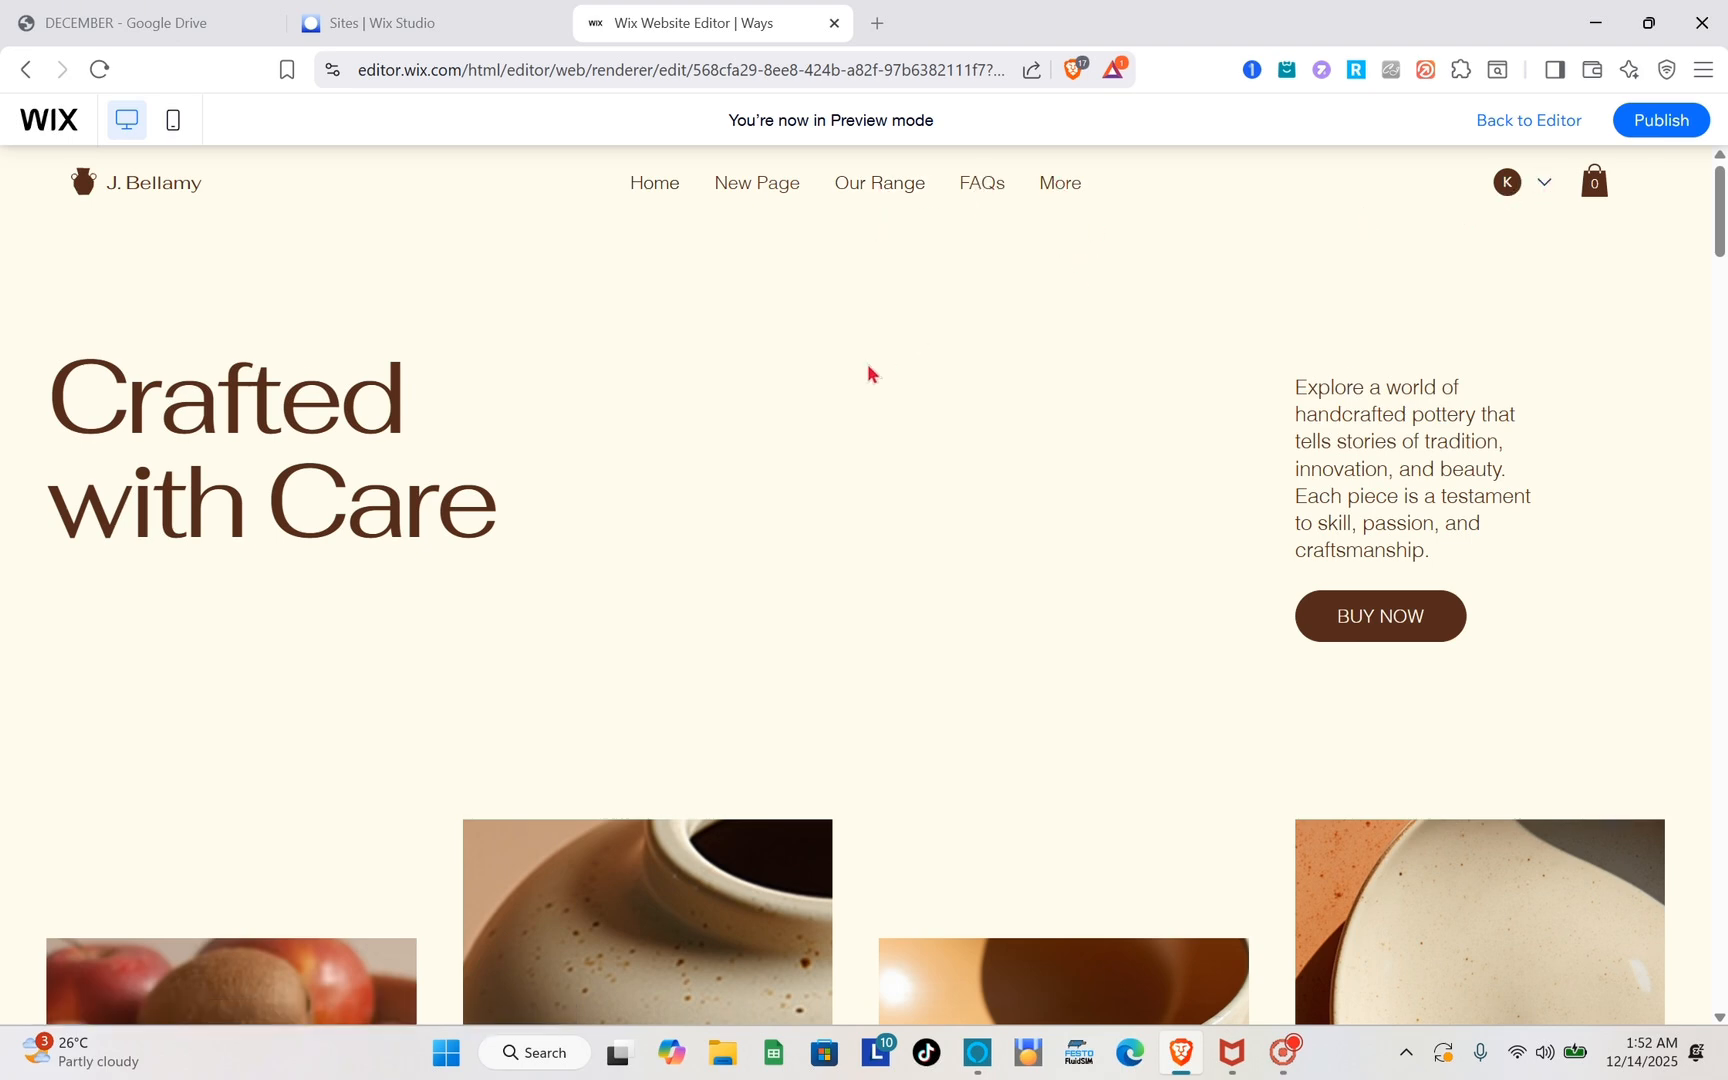
- Examine the whole previewed Home page, from the hero through Products, Our Range and Common Queries, and return to its start
scroll(868, 370, down, 8)
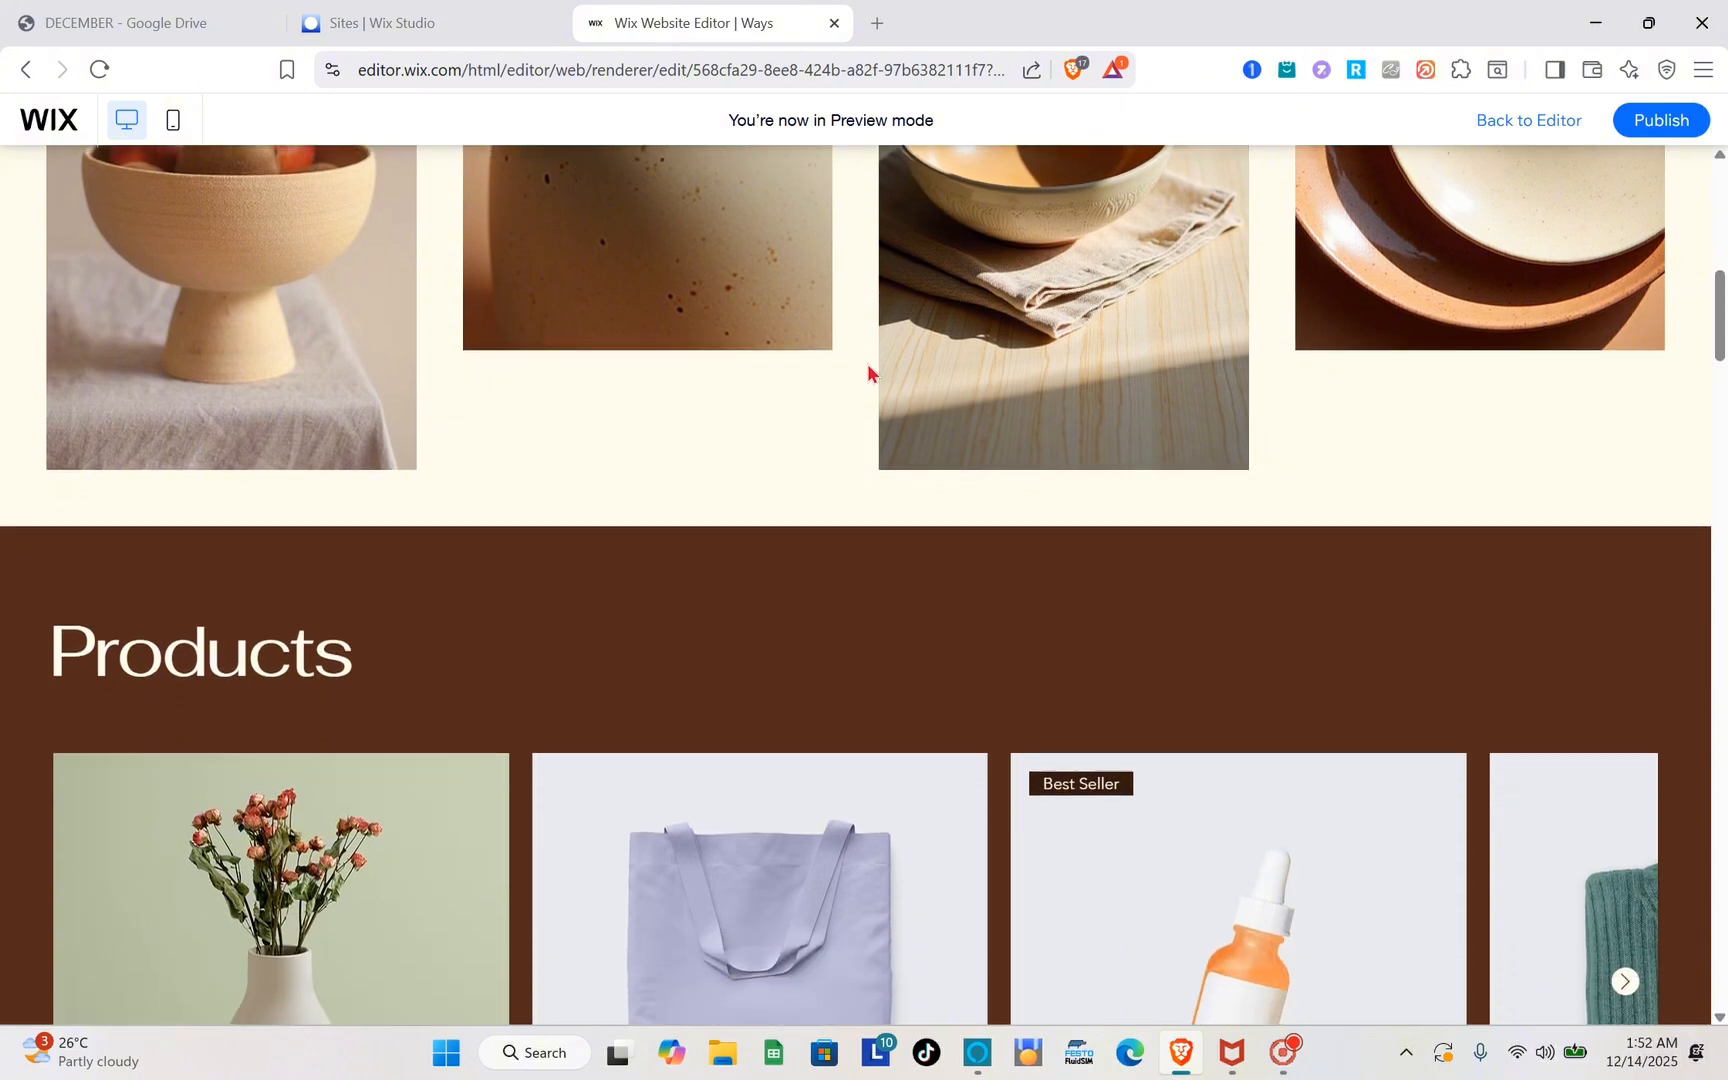
scroll(867, 372, down, 5)
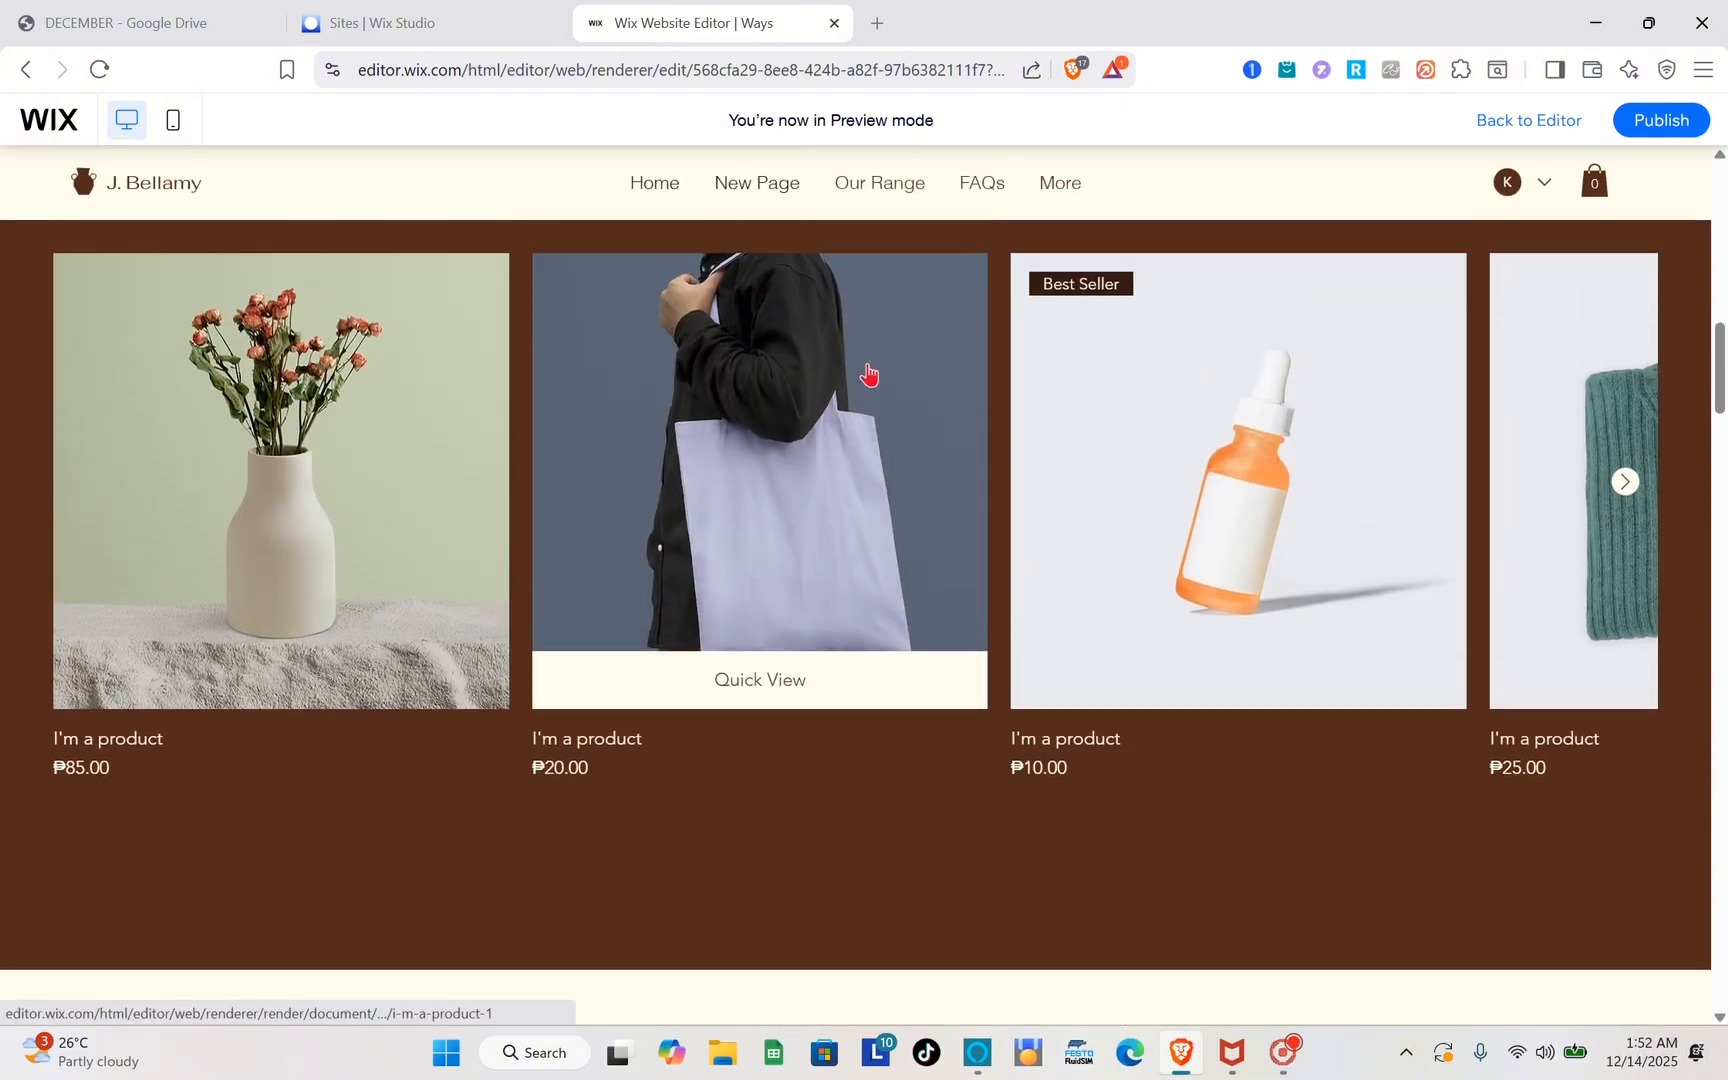
scroll(867, 372, up, 1)
scroll(867, 372, down, 15)
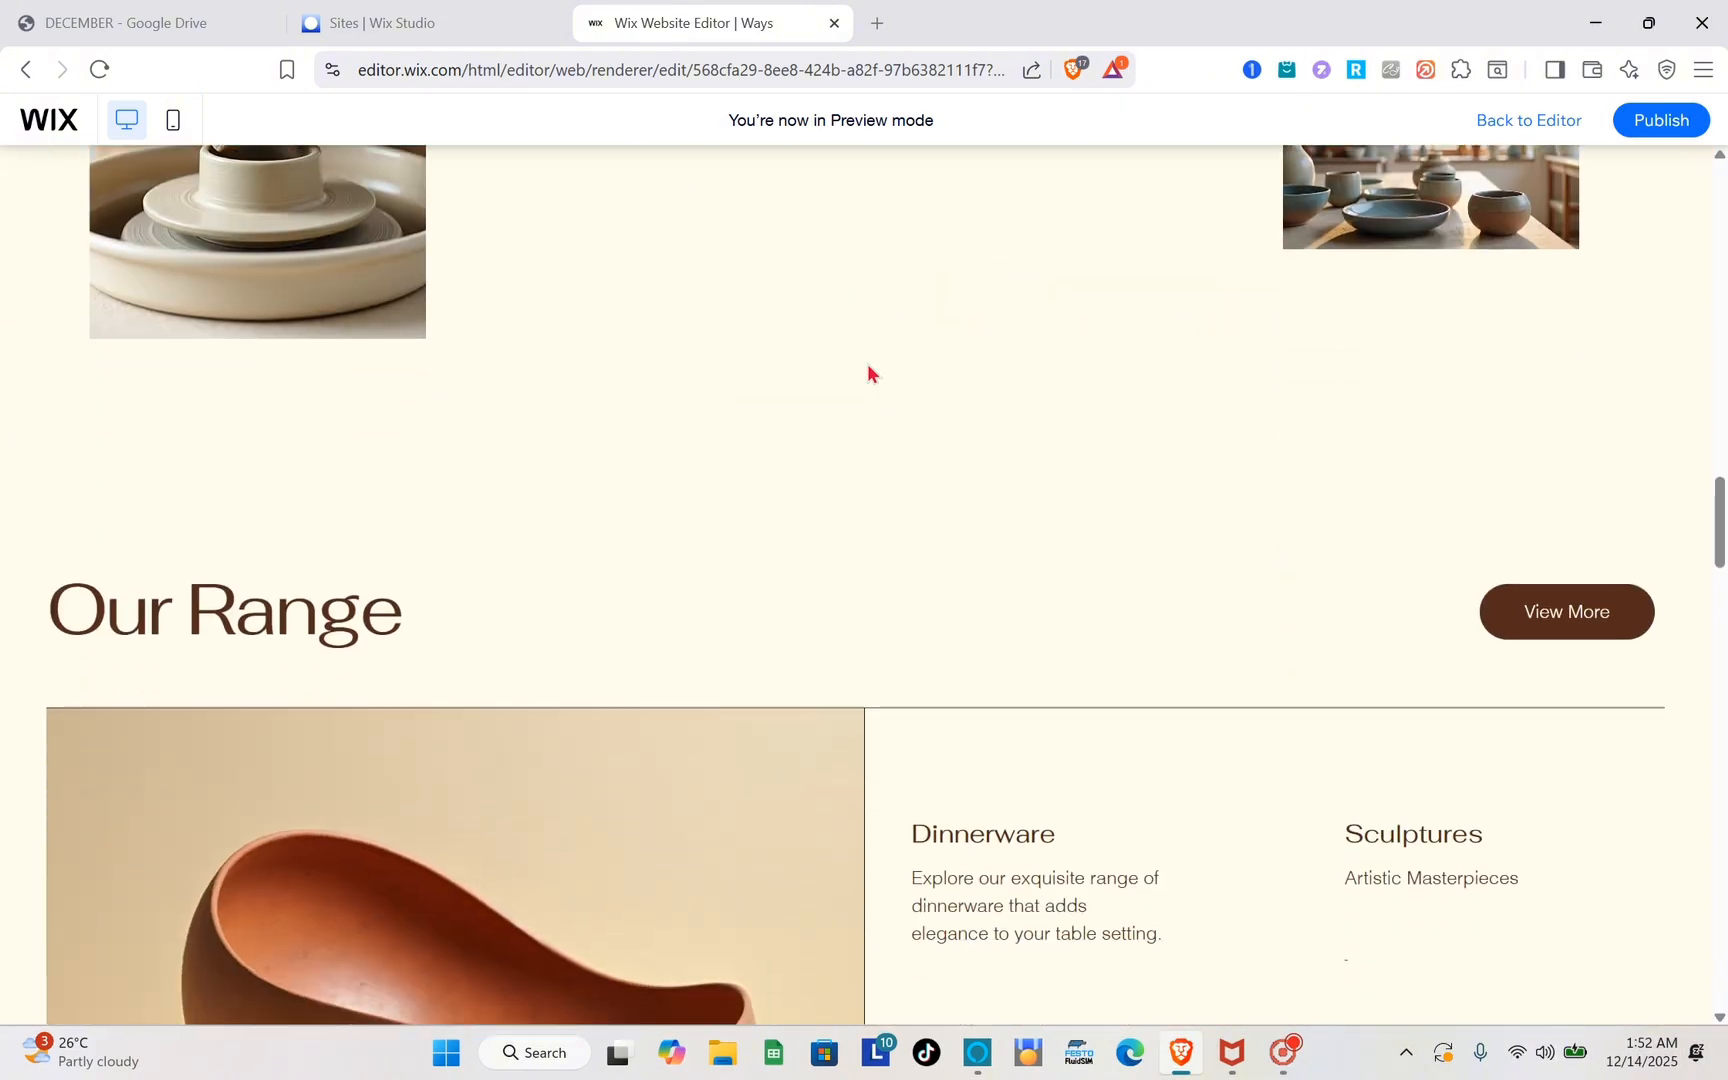
scroll(867, 373, down, 12)
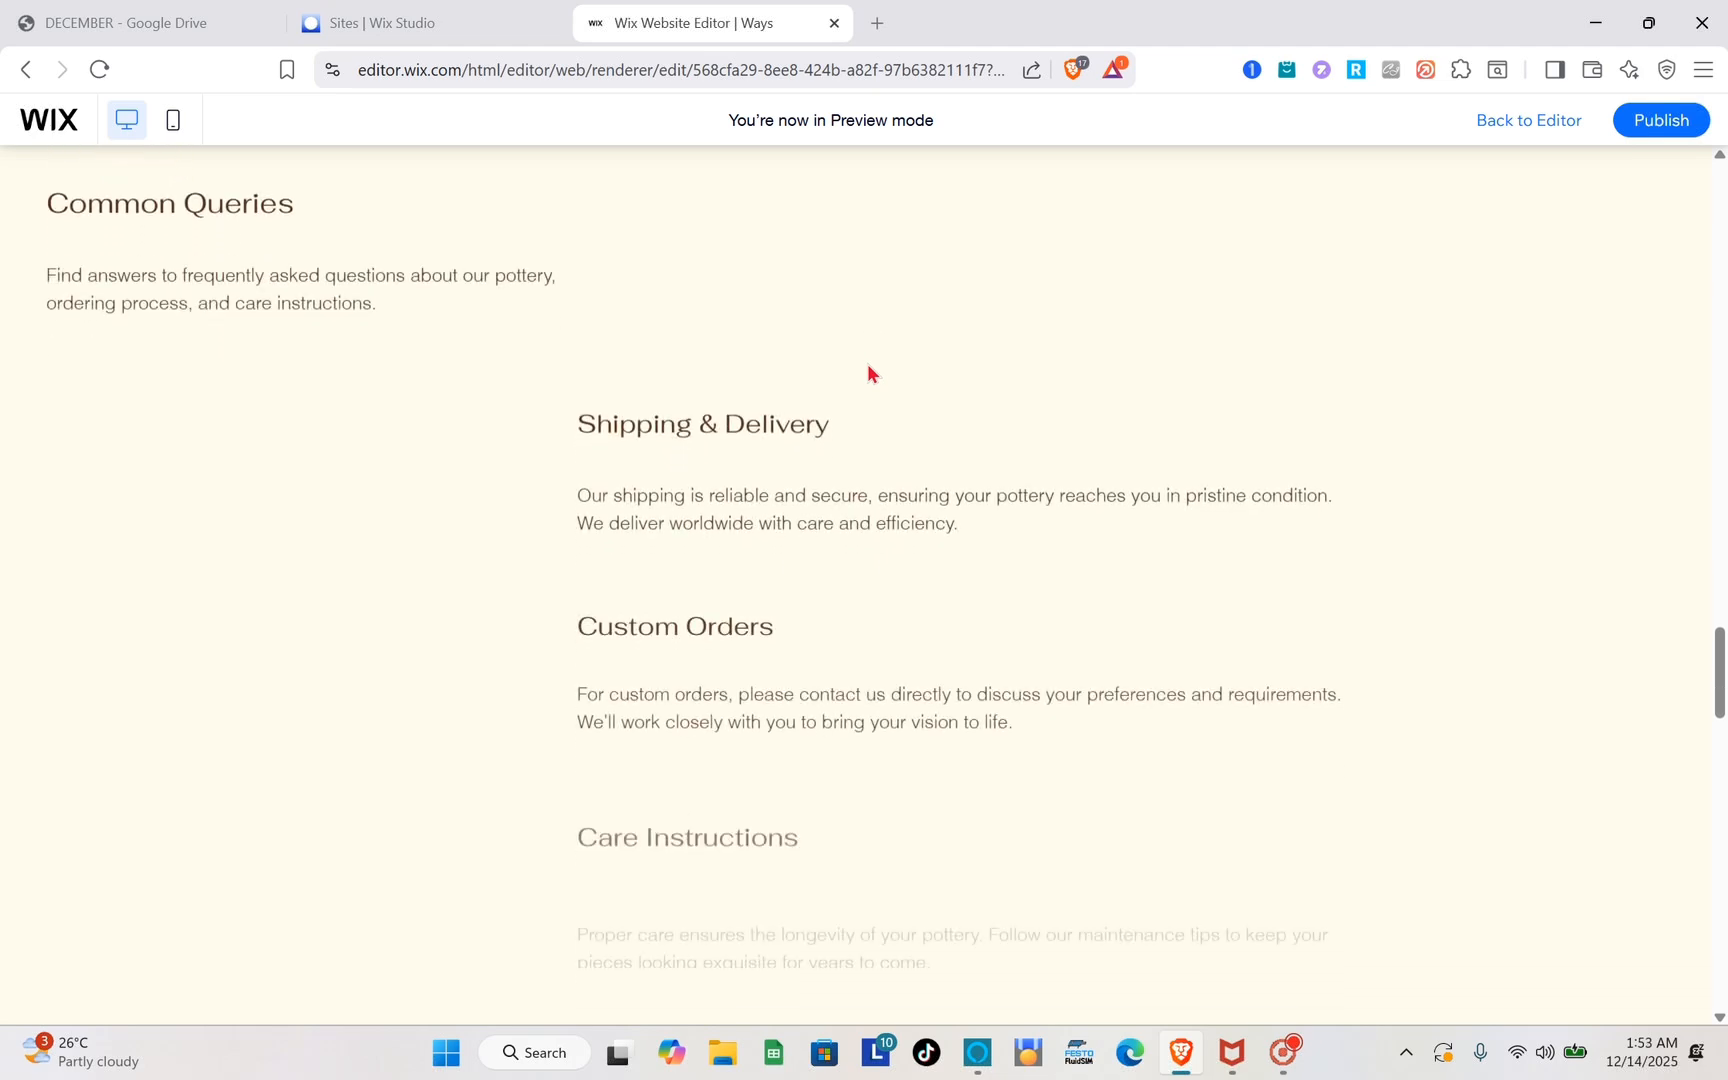
scroll(867, 373, down, 10)
scroll(867, 373, up, 20)
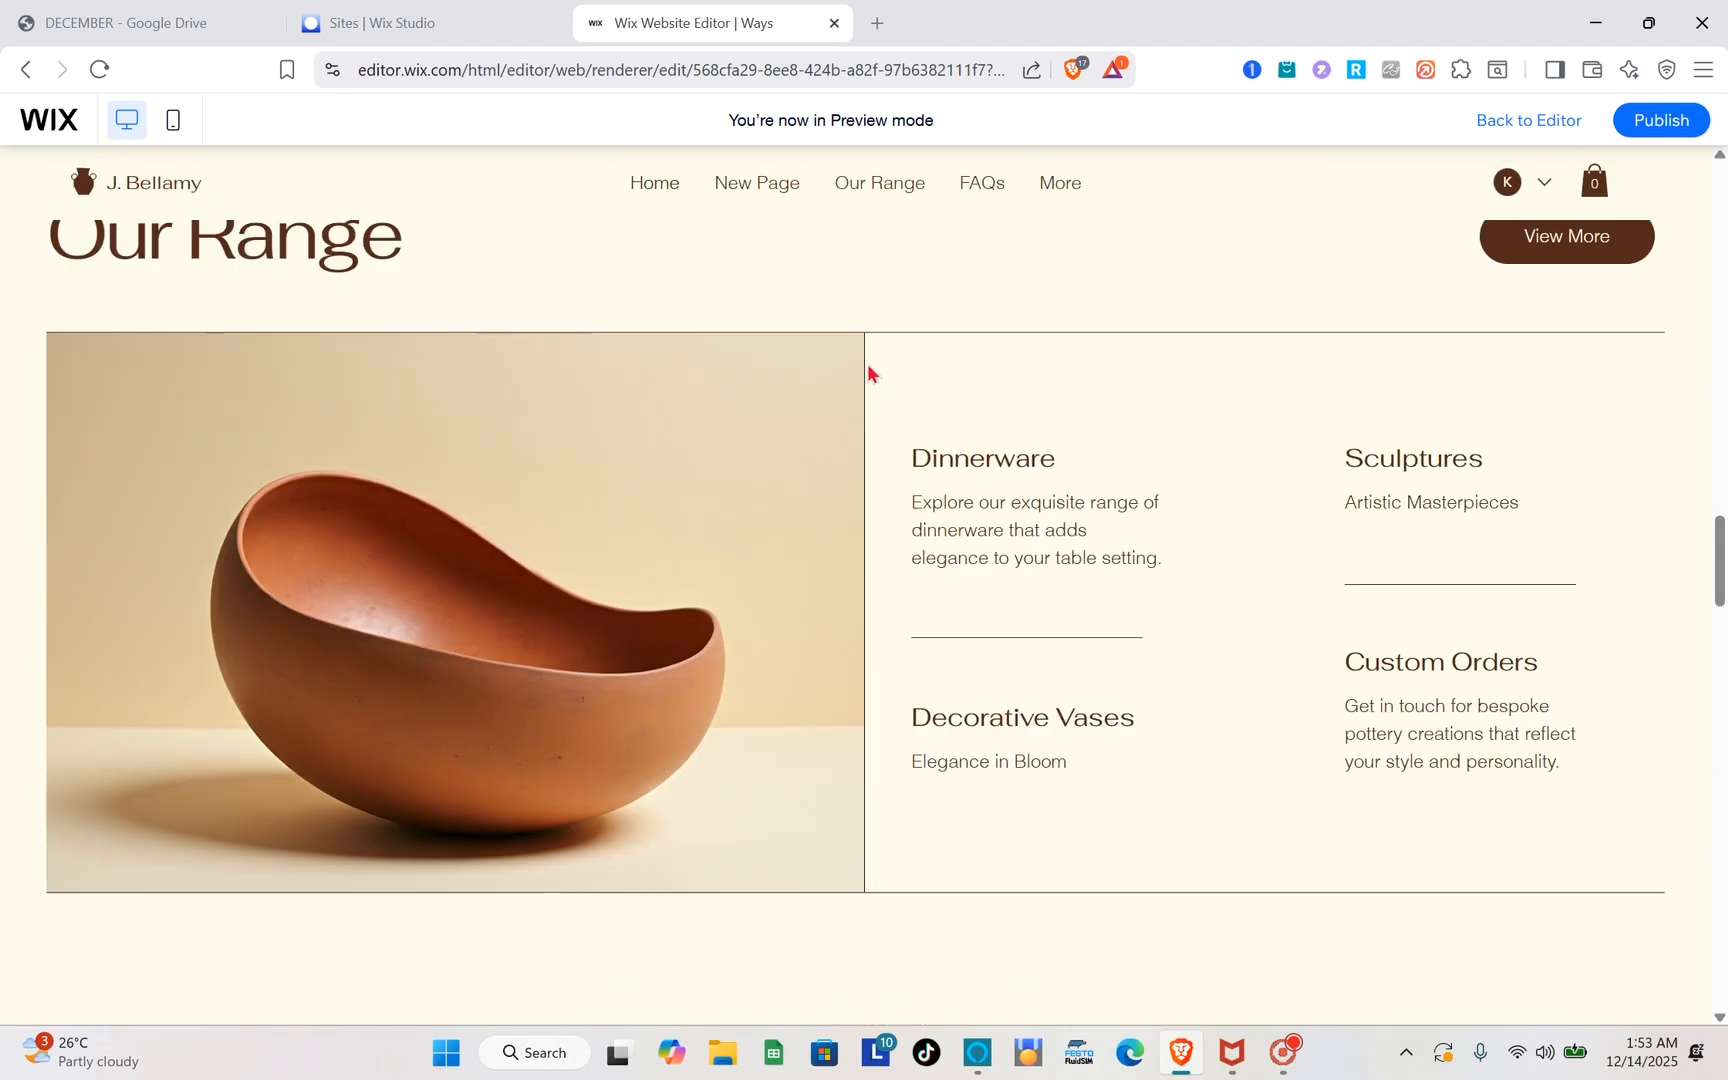
scroll(867, 373, up, 20)
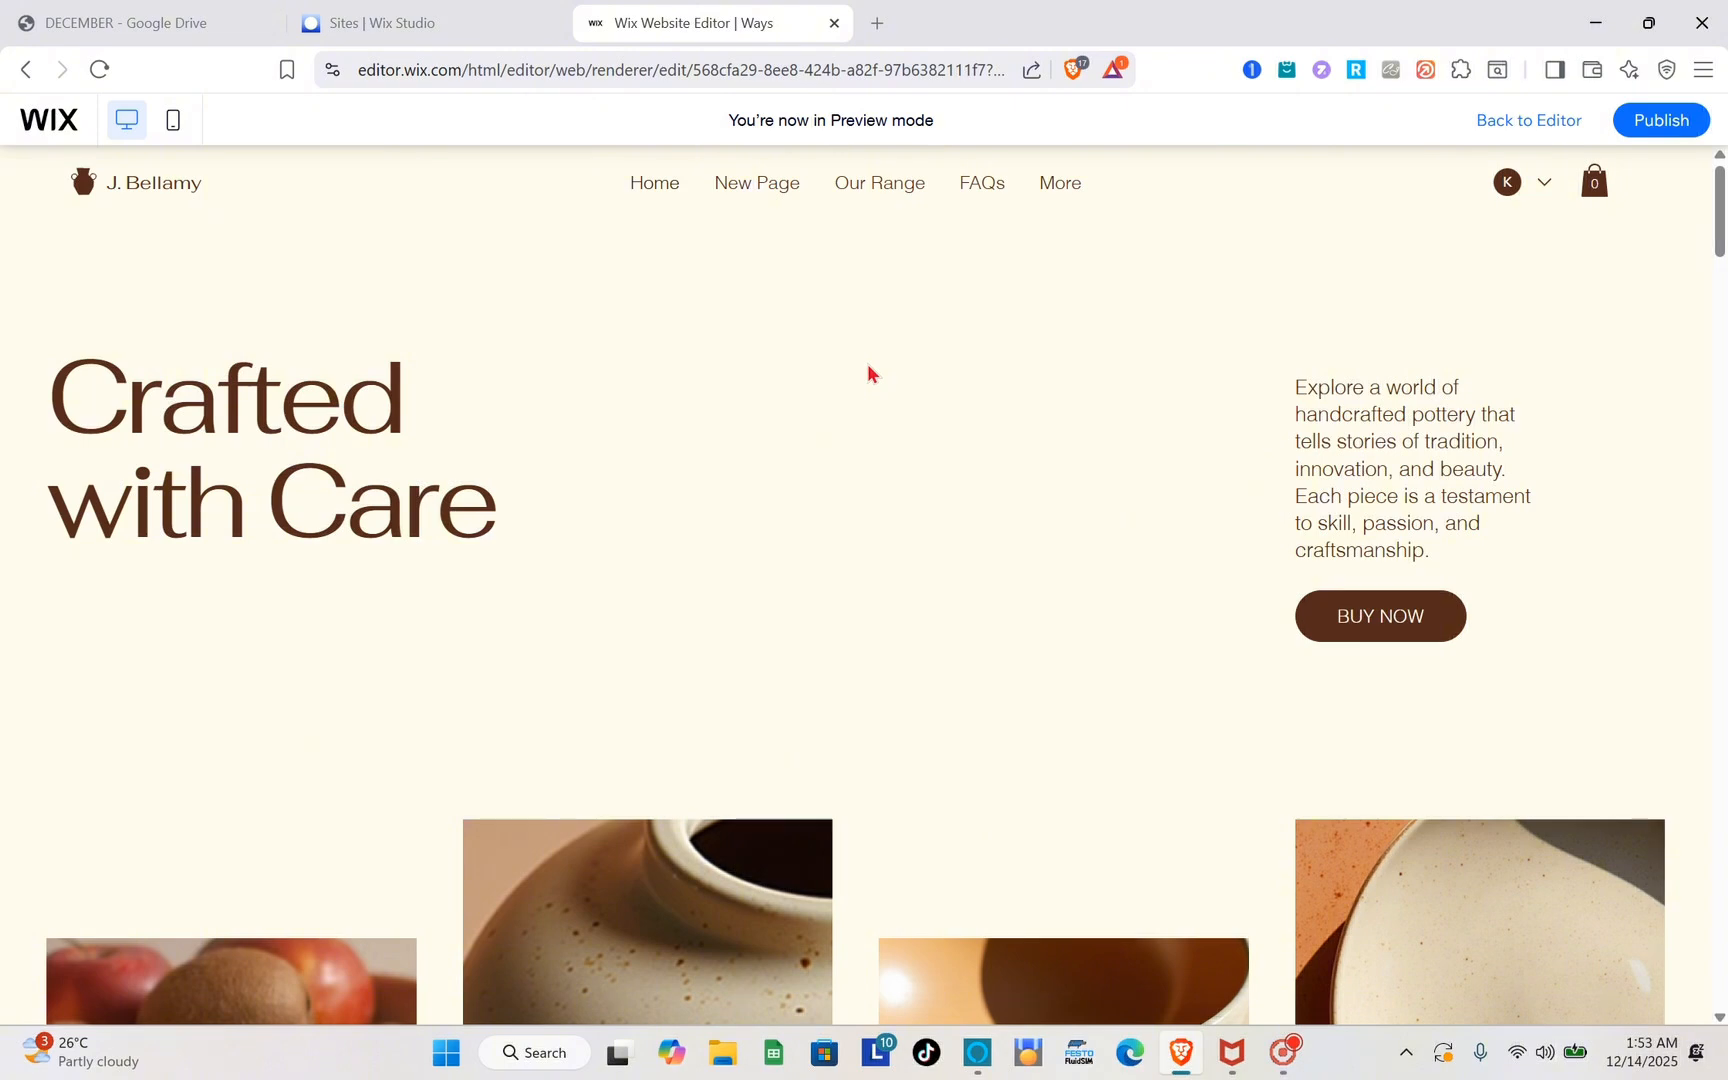
- Publish the site and open the live version to view it
click(1657, 122)
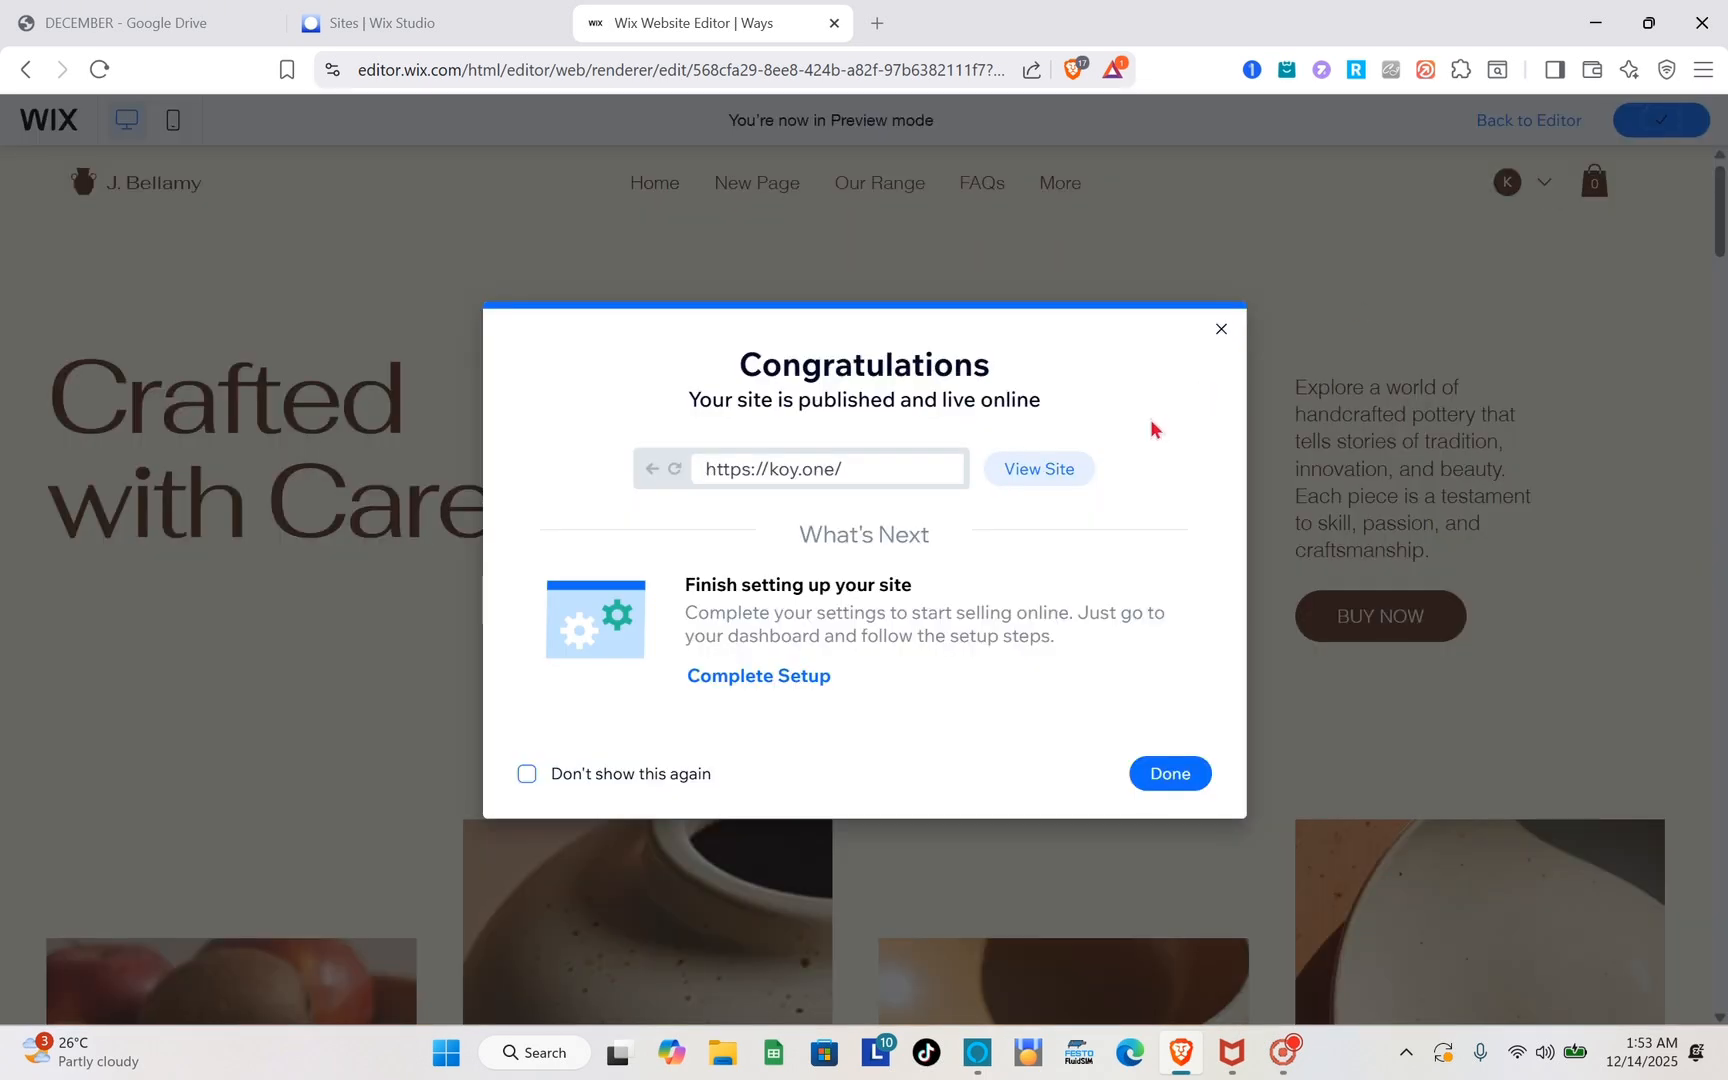
click(1018, 470)
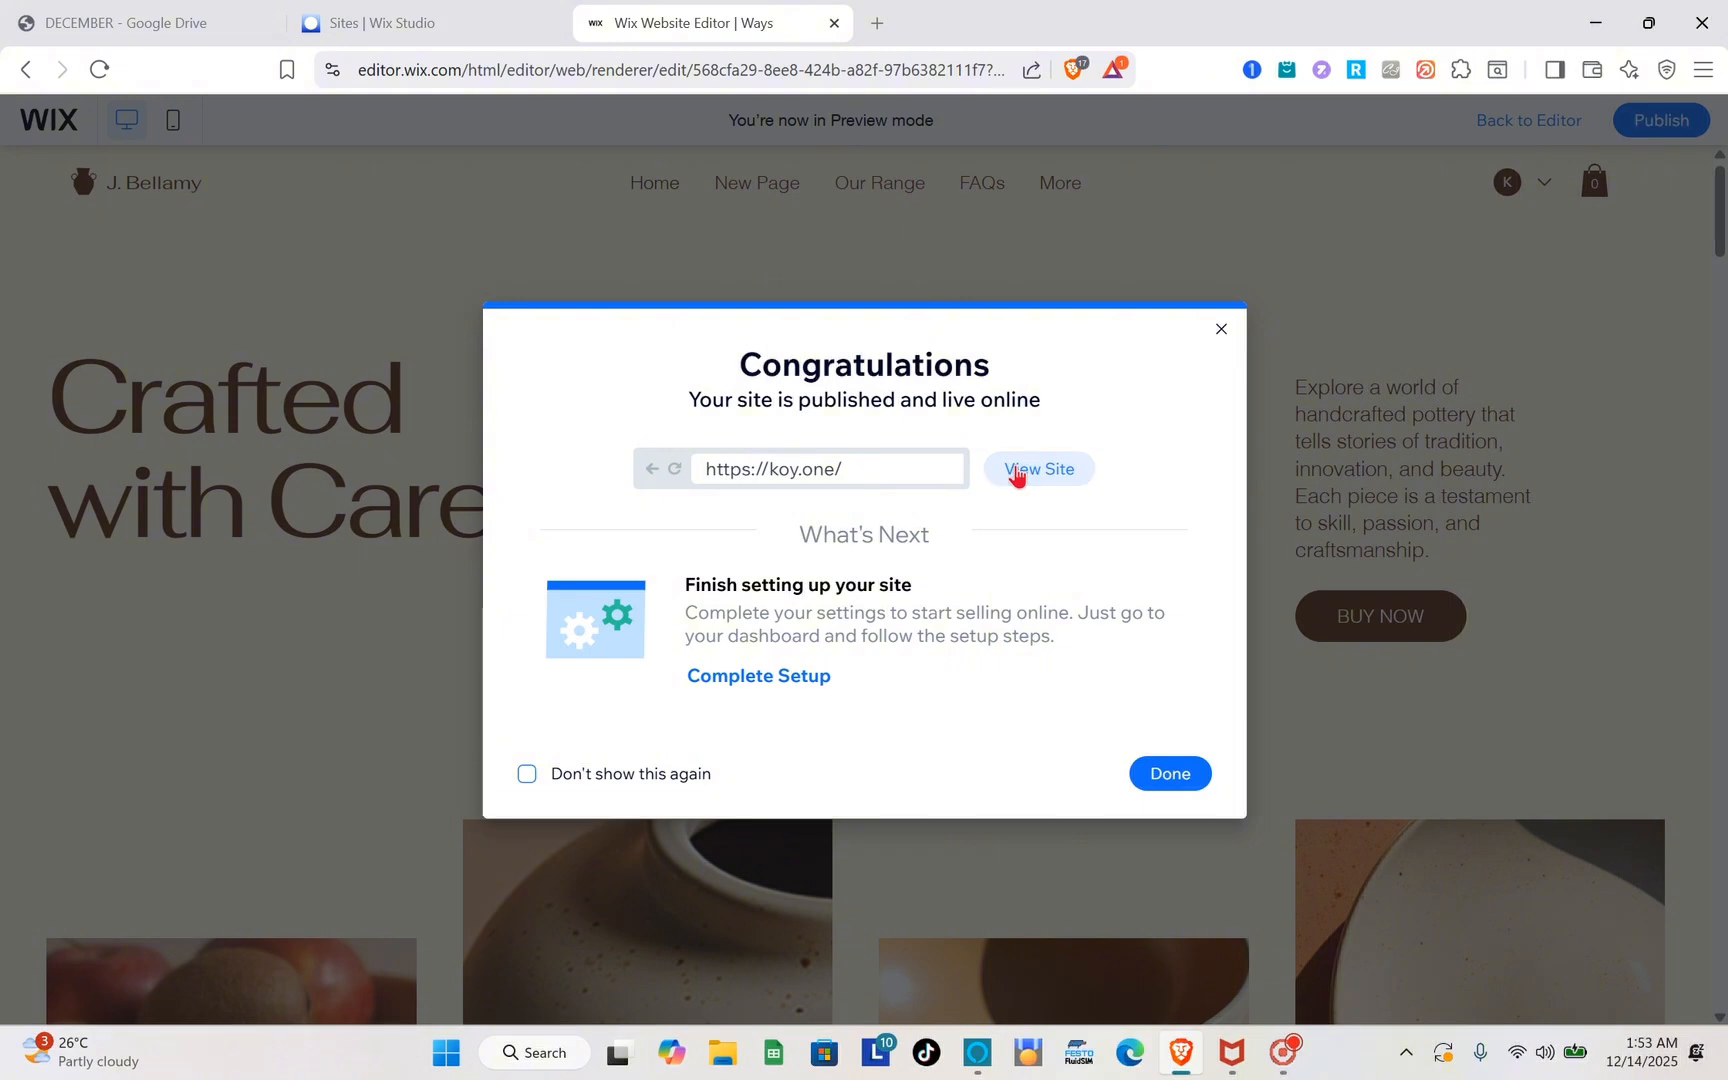